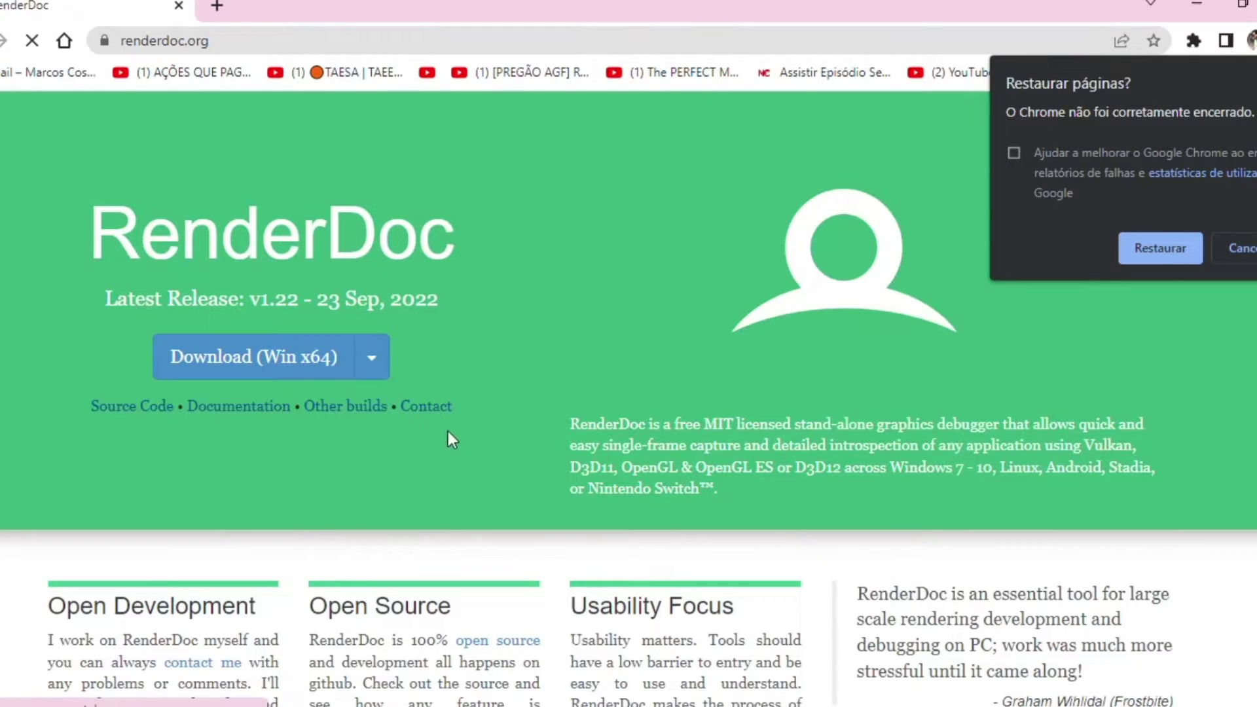
# Open the Nightly builds page from the RenderDoc download options.
pyautogui.click(383, 375)
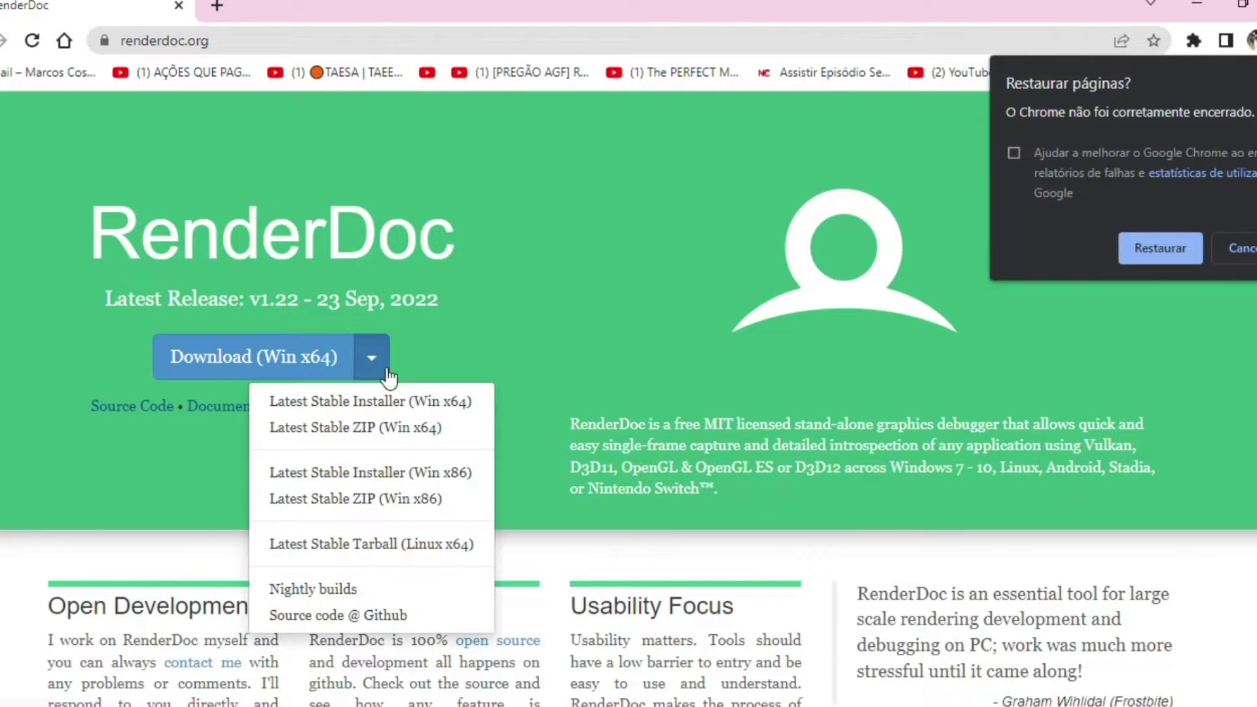
pyautogui.scroll(-2, 386, 405)
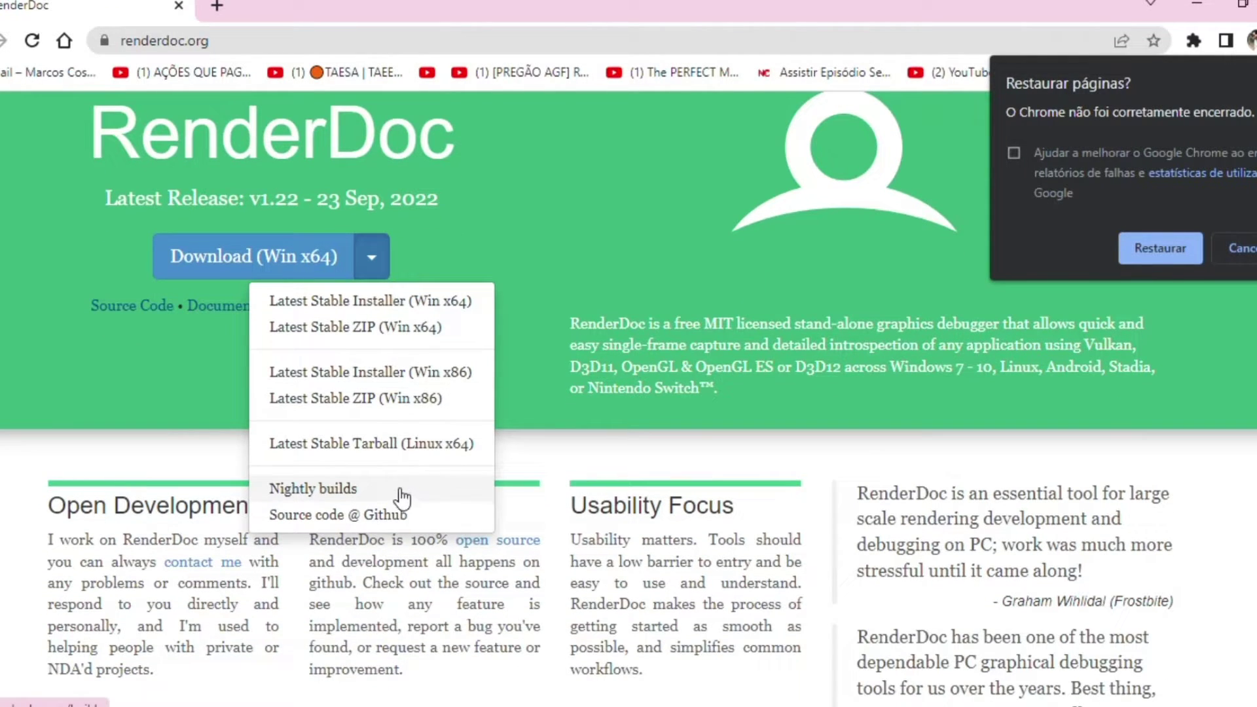
pyautogui.click(386, 490)
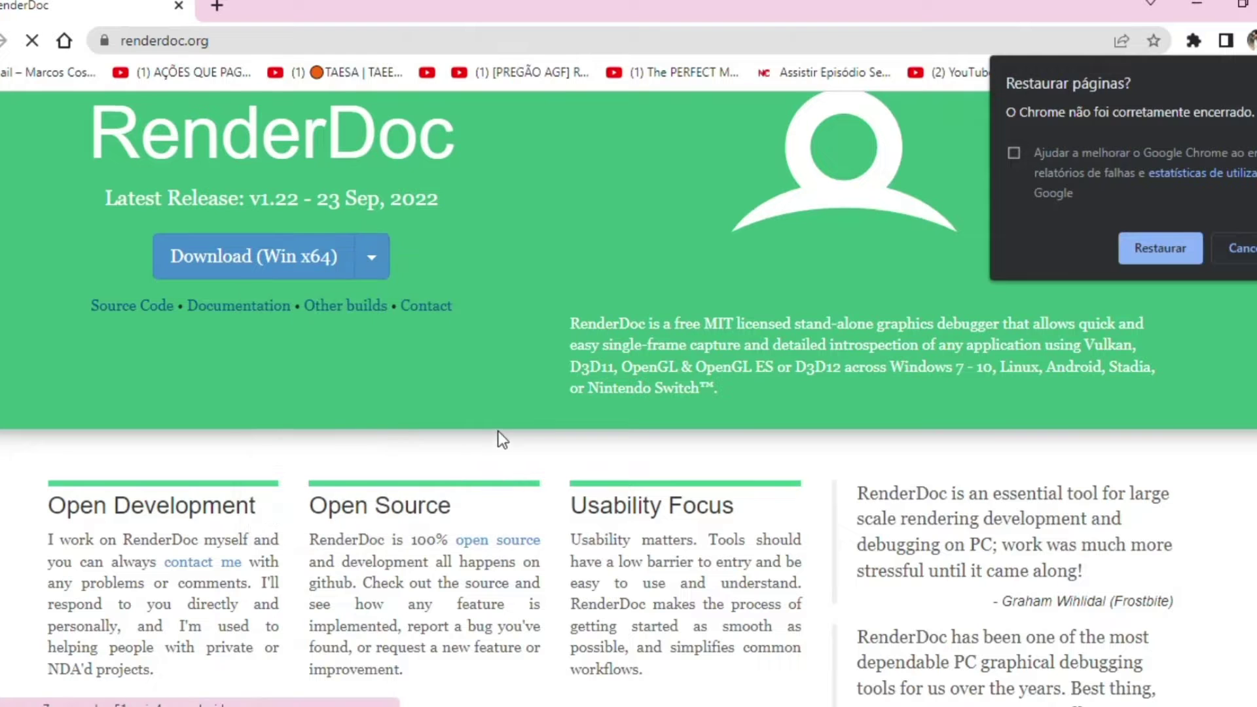
# Start downloading the 64-bit Windows installer of RenderDoc v1.13 from the list of stable builds.
pyautogui.scroll(-5, 508, 350)
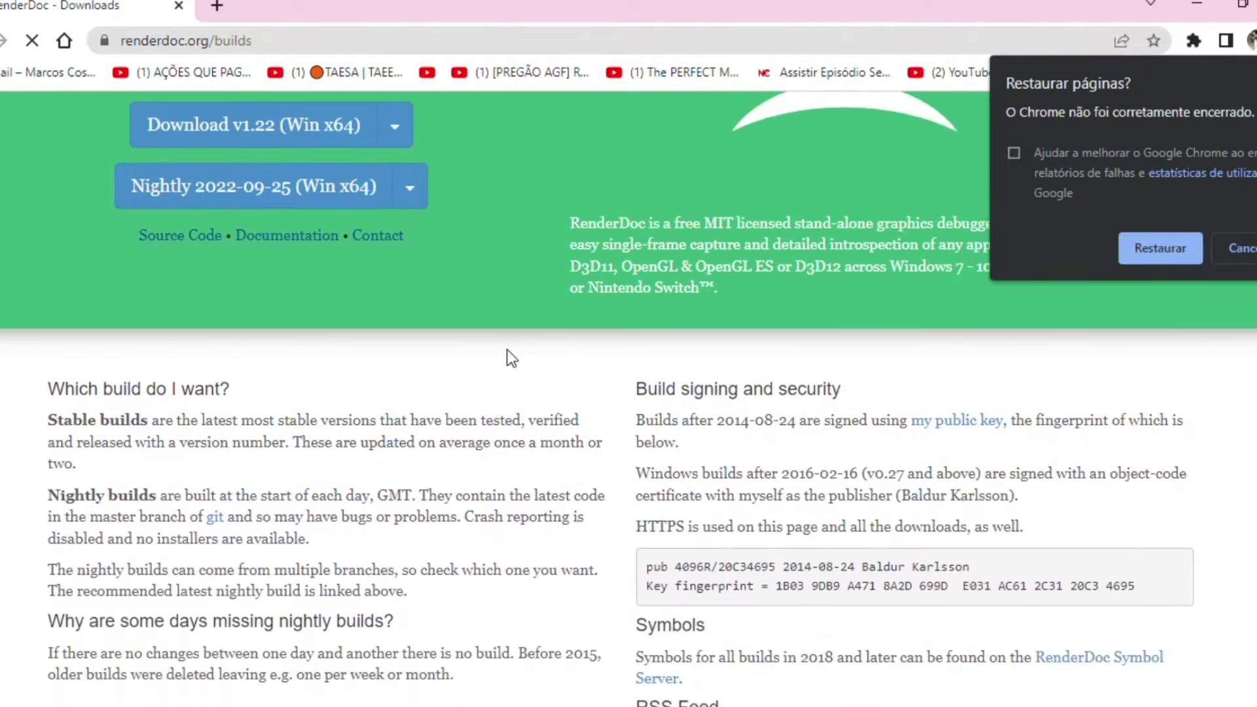
pyautogui.scroll(-4, 508, 350)
pyautogui.scroll(-3, 225, 331)
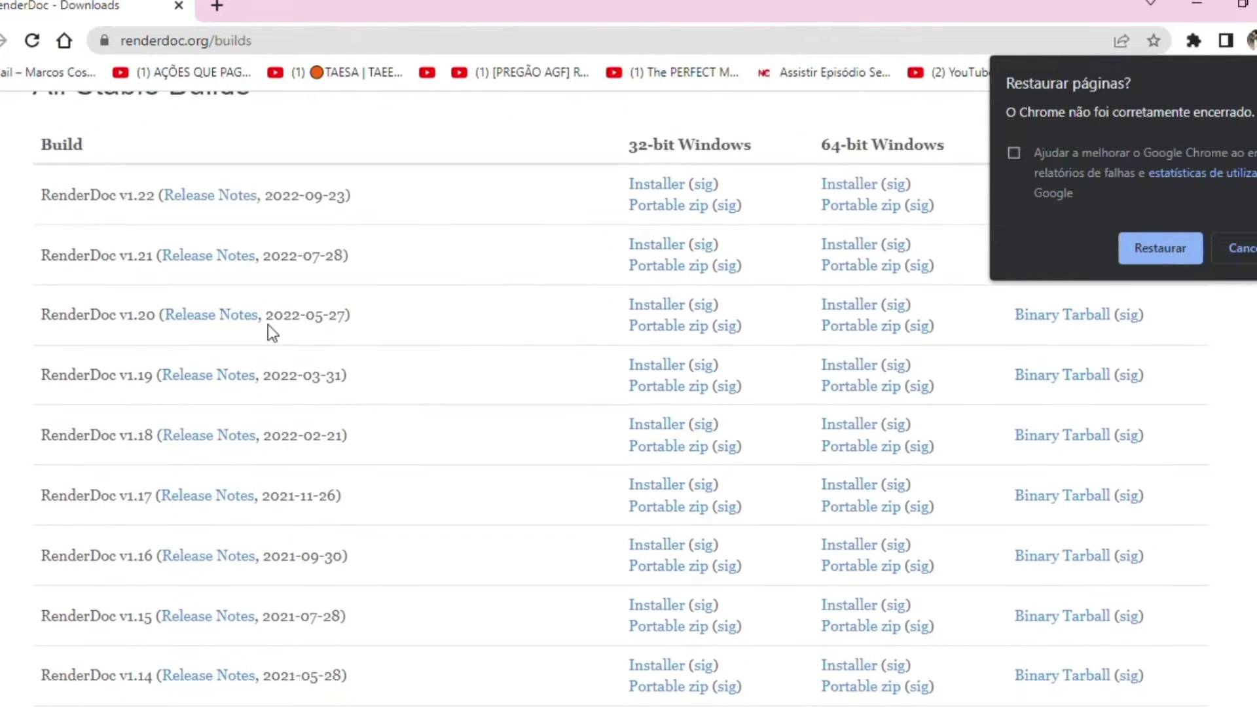
pyautogui.scroll(-1, 417, 393)
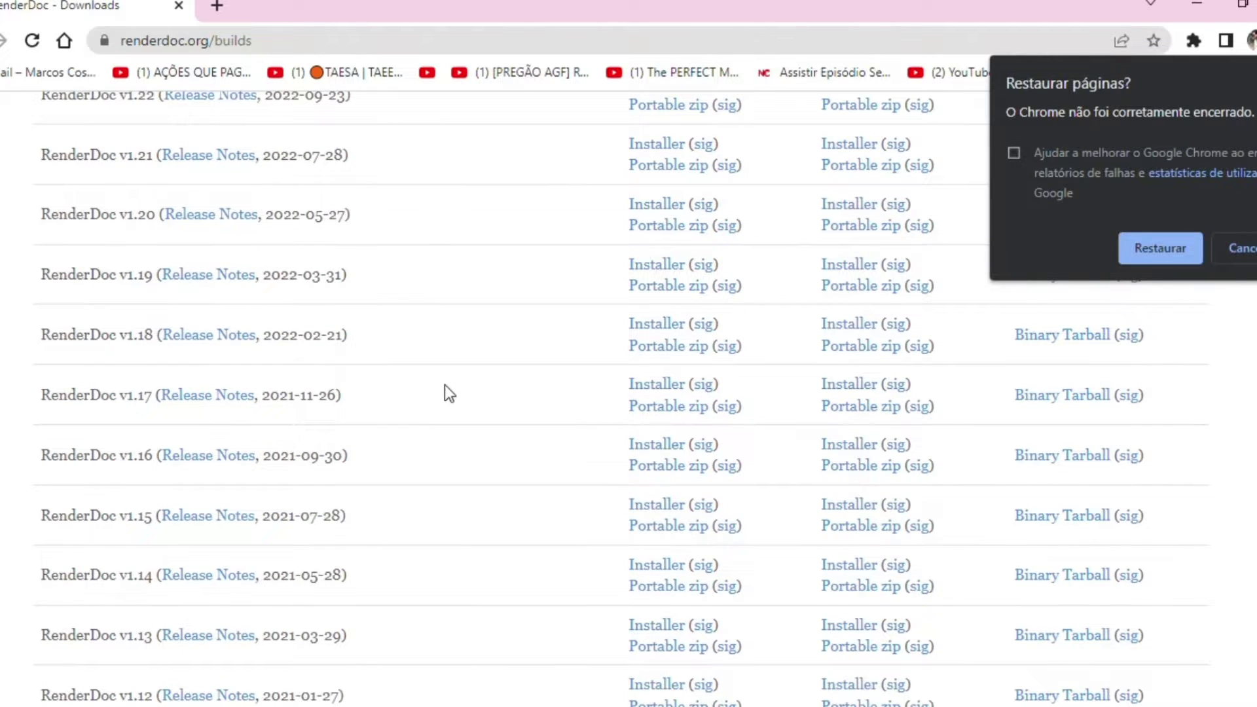
pyautogui.scroll(-1, 393, 449)
pyautogui.scroll(-1, 446, 429)
pyautogui.scroll(3, 431, 430)
pyautogui.scroll(2, 426, 404)
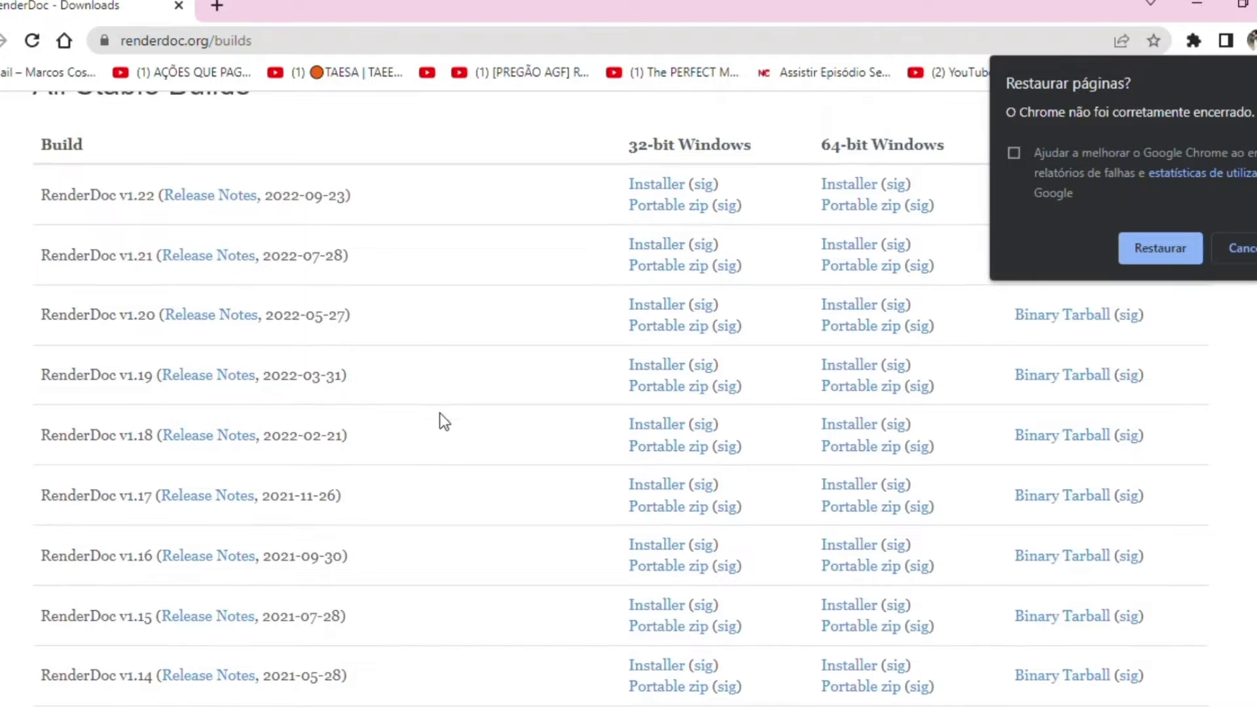
pyautogui.scroll(-2, 460, 459)
pyautogui.scroll(3, 433, 480)
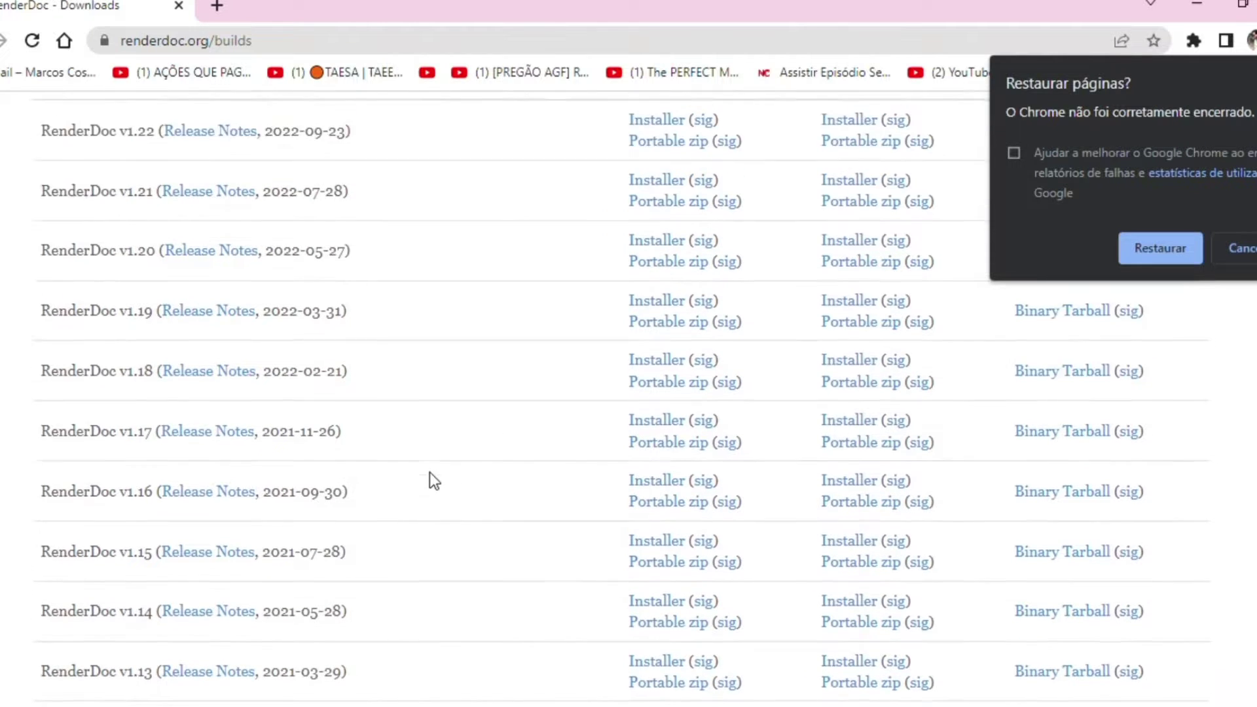
pyautogui.scroll(3, 430, 473)
pyautogui.scroll(-6, 426, 473)
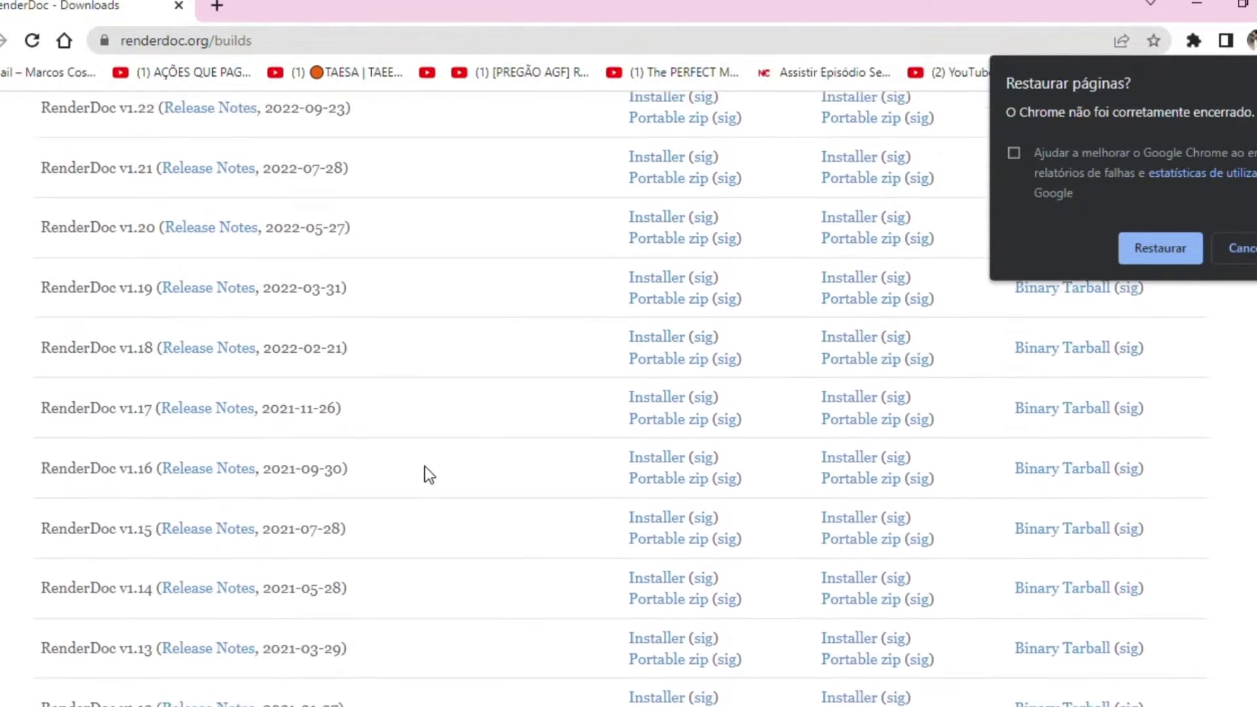
pyautogui.scroll(-2, 374, 497)
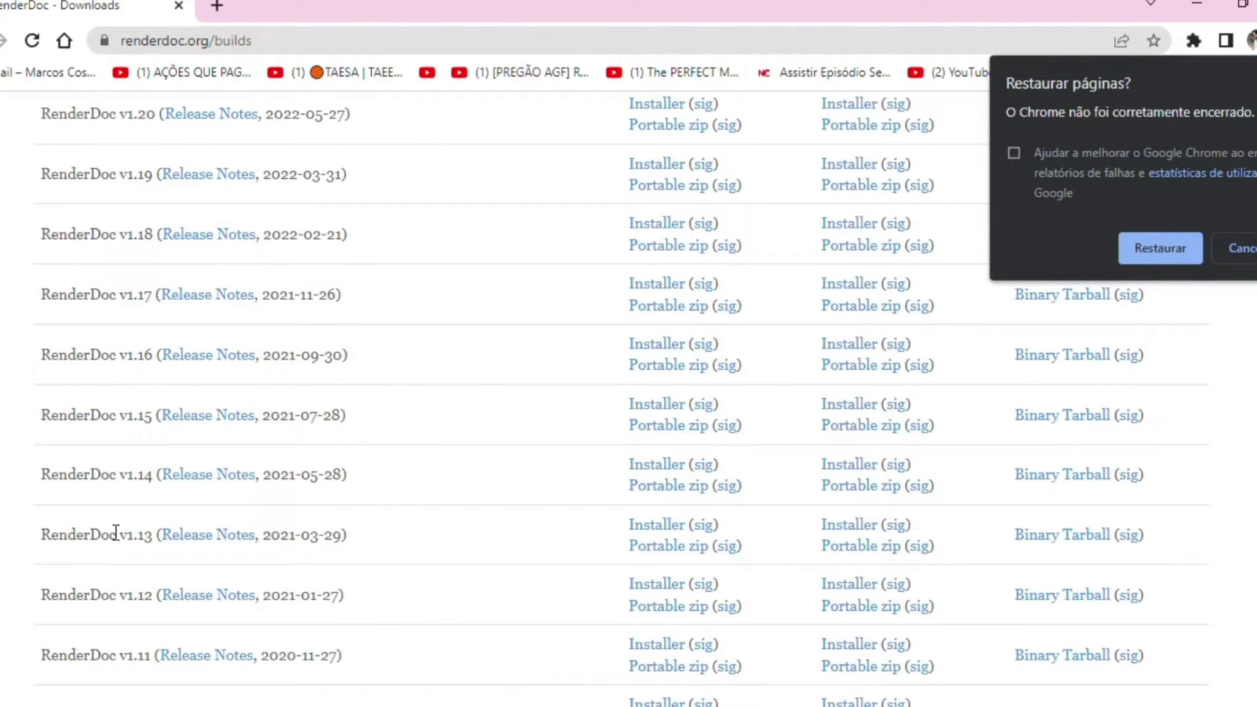
pyautogui.moveTo(120, 535); pyautogui.dragTo(137, 537)
pyautogui.click(846, 526)
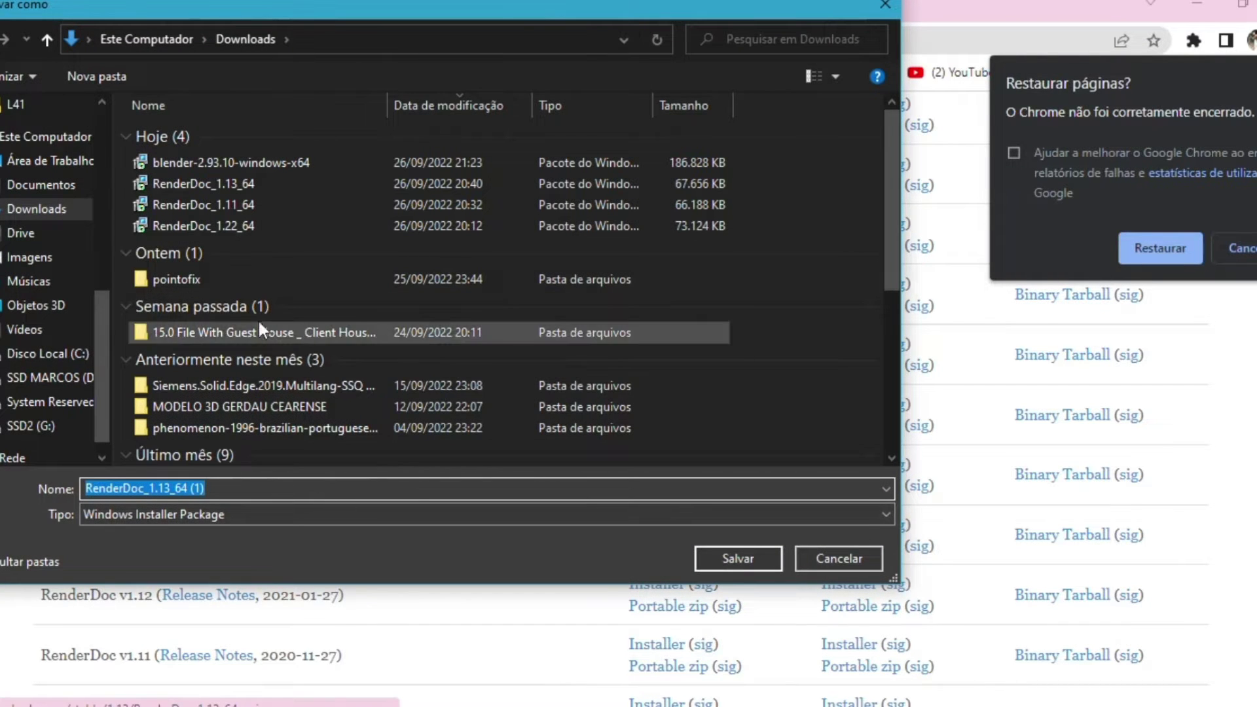
# Run the existing RenderDoc_1.13_64 installer in Downloads and advance to its change, repair or remove options.
pyautogui.click(261, 186)
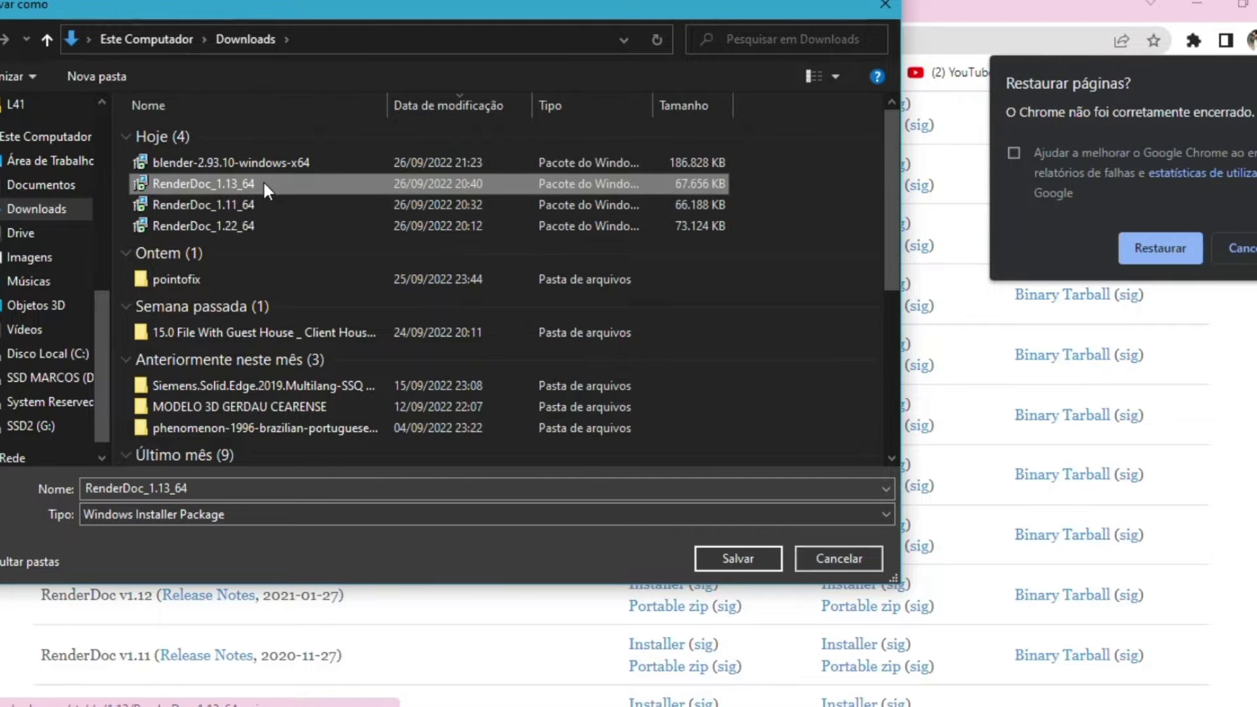
pyautogui.rightClick(265, 183)
pyautogui.click(351, 231)
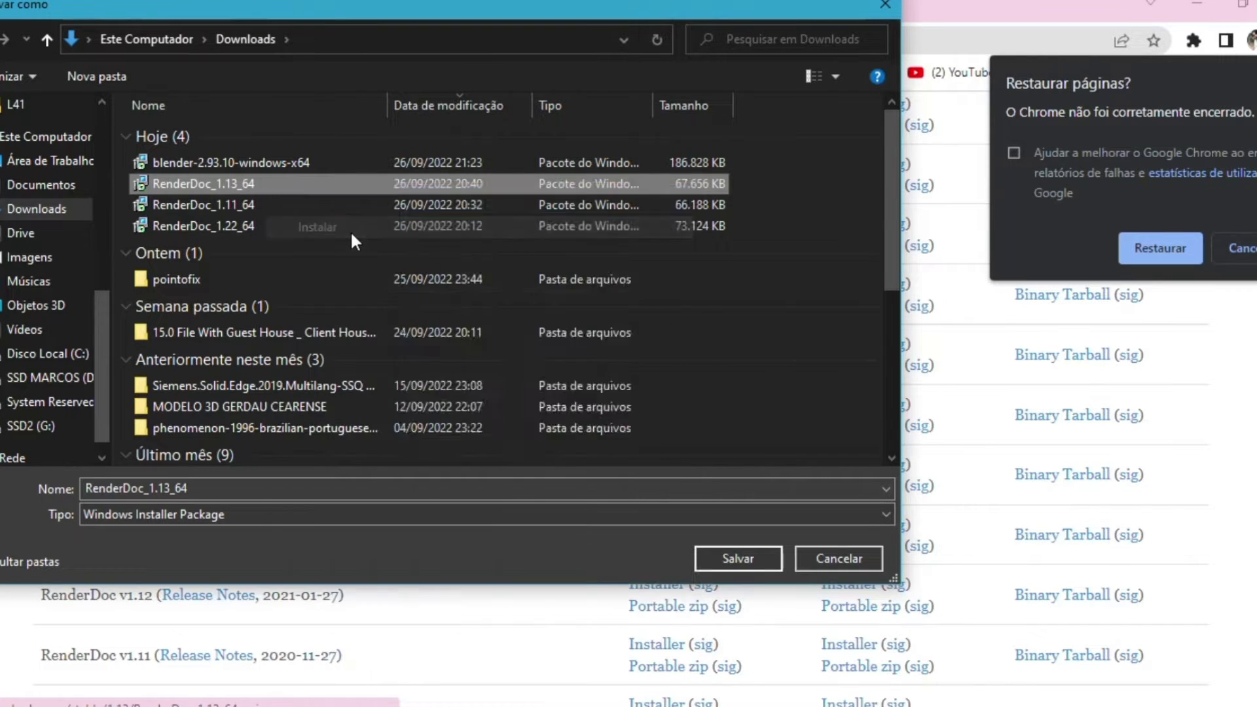
pyautogui.click(698, 382)
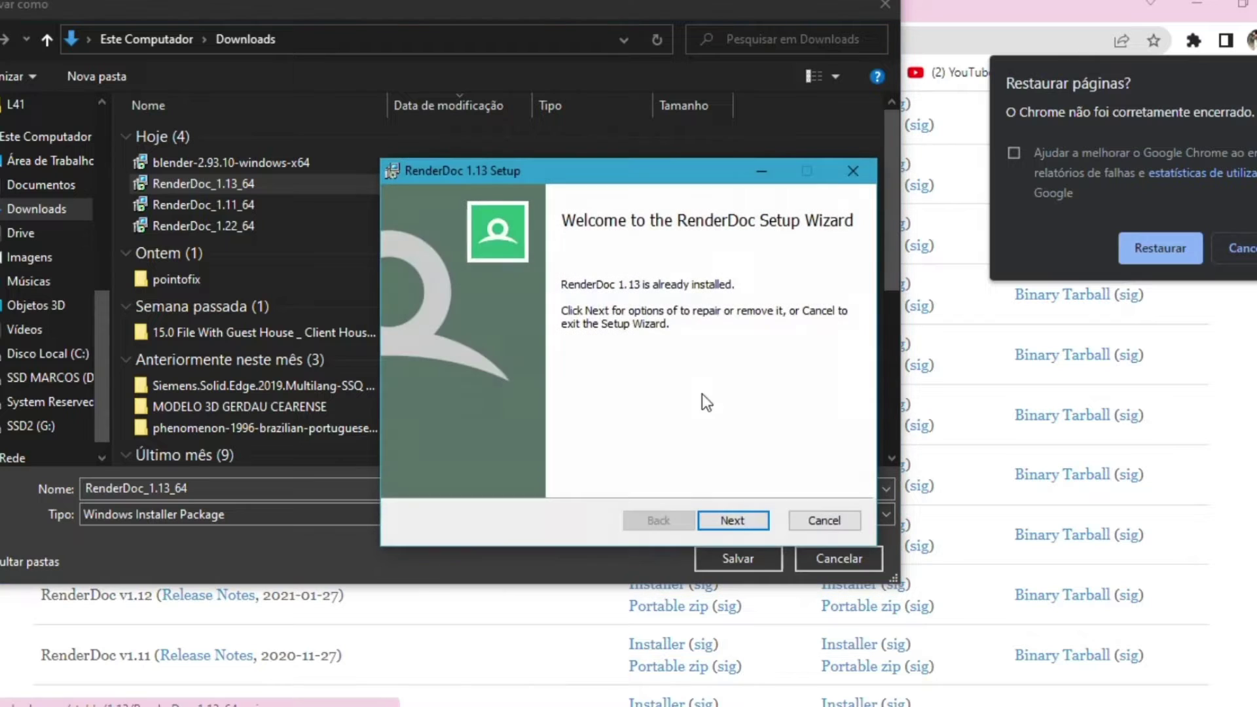
pyautogui.click(742, 510)
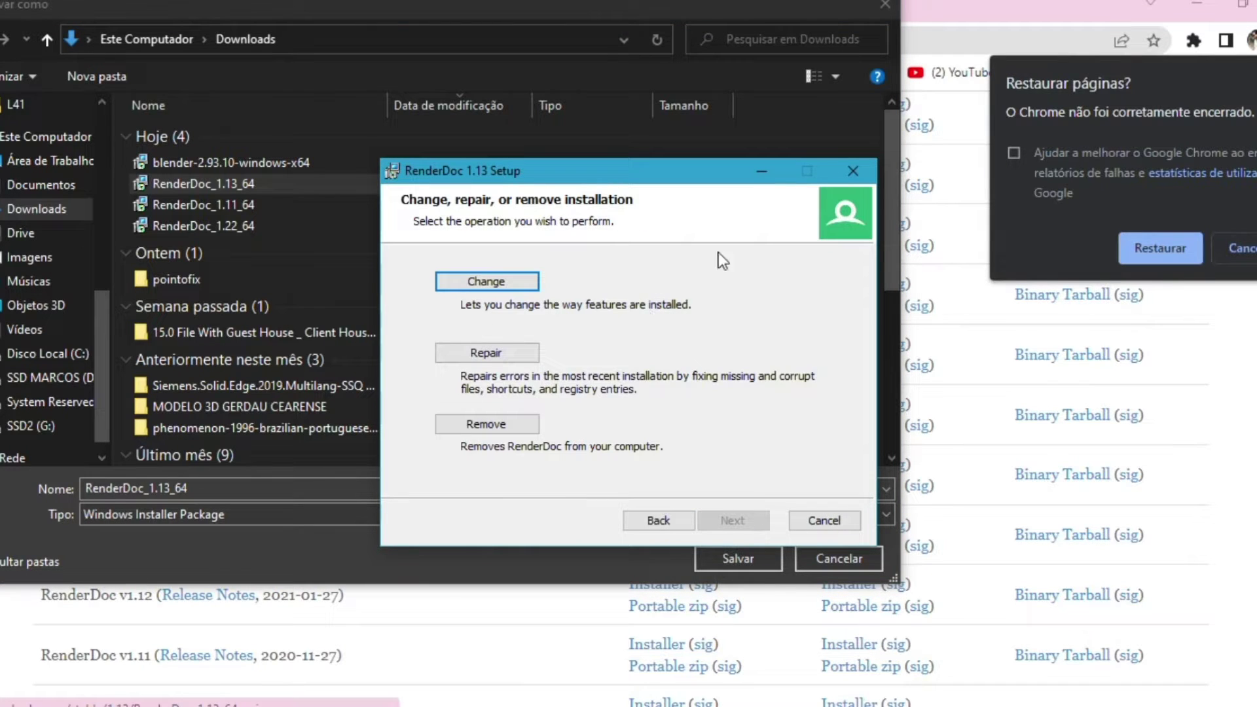
# Exit the RenderDoc 1.13 setup without changing the installation and cancel the pending installer save.
pyautogui.click(851, 171)
pyautogui.click(687, 400)
pyautogui.click(853, 171)
pyautogui.click(592, 396)
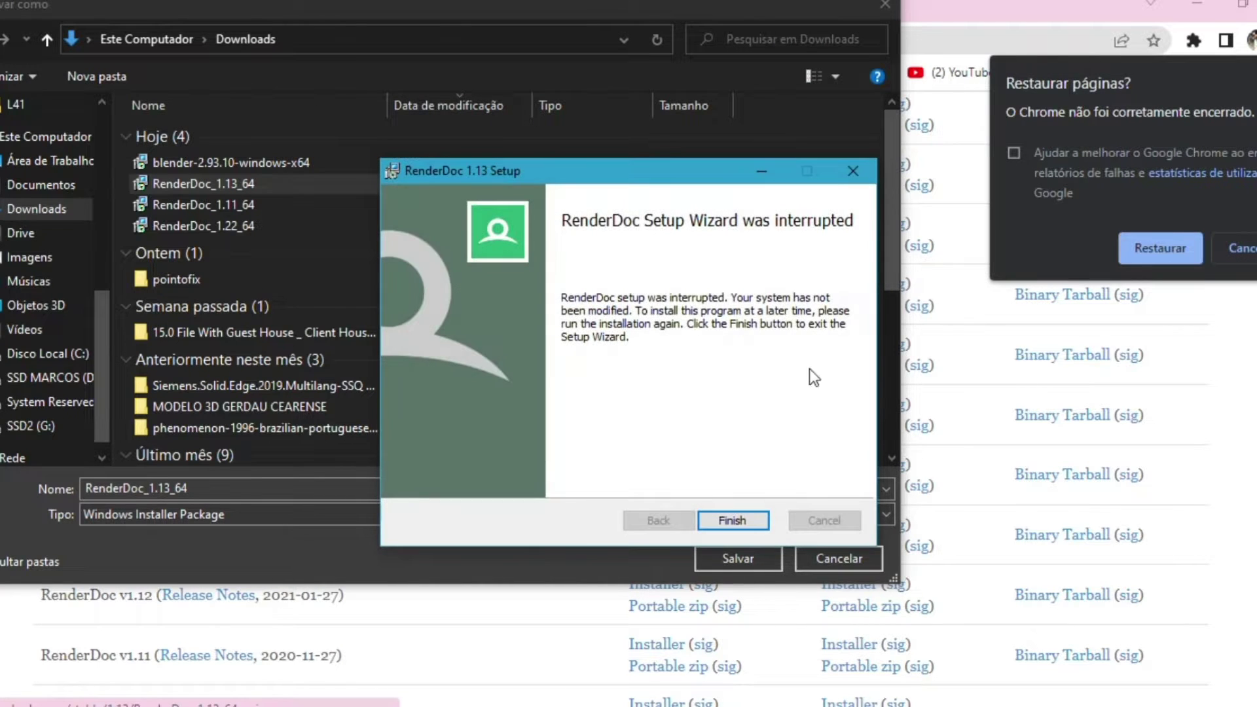
pyautogui.click(853, 171)
pyautogui.click(886, 5)
# Search Windows for "render", launch RenderDoc, and get its window out of the way again.
pyautogui.press('super')
pyautogui.write('render')
pyautogui.press('Return')
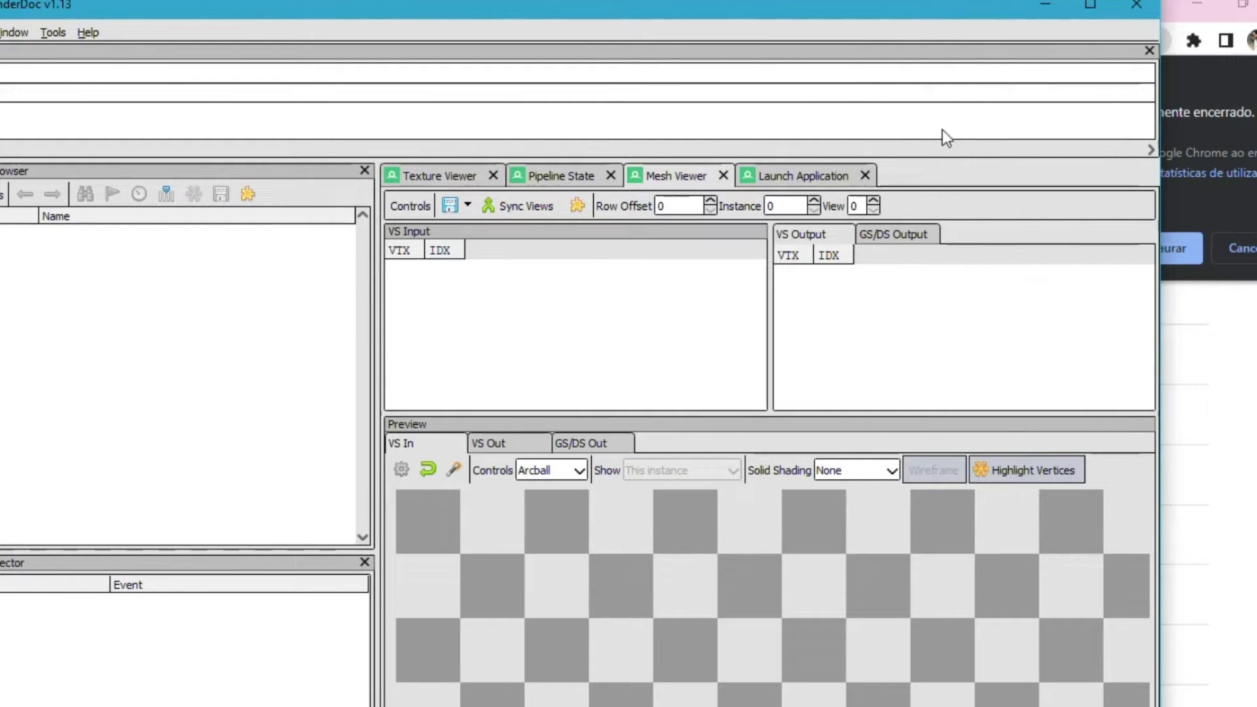
pyautogui.moveTo(995, 6); pyautogui.dragTo(976, 124)
pyautogui.click(1047, 119)
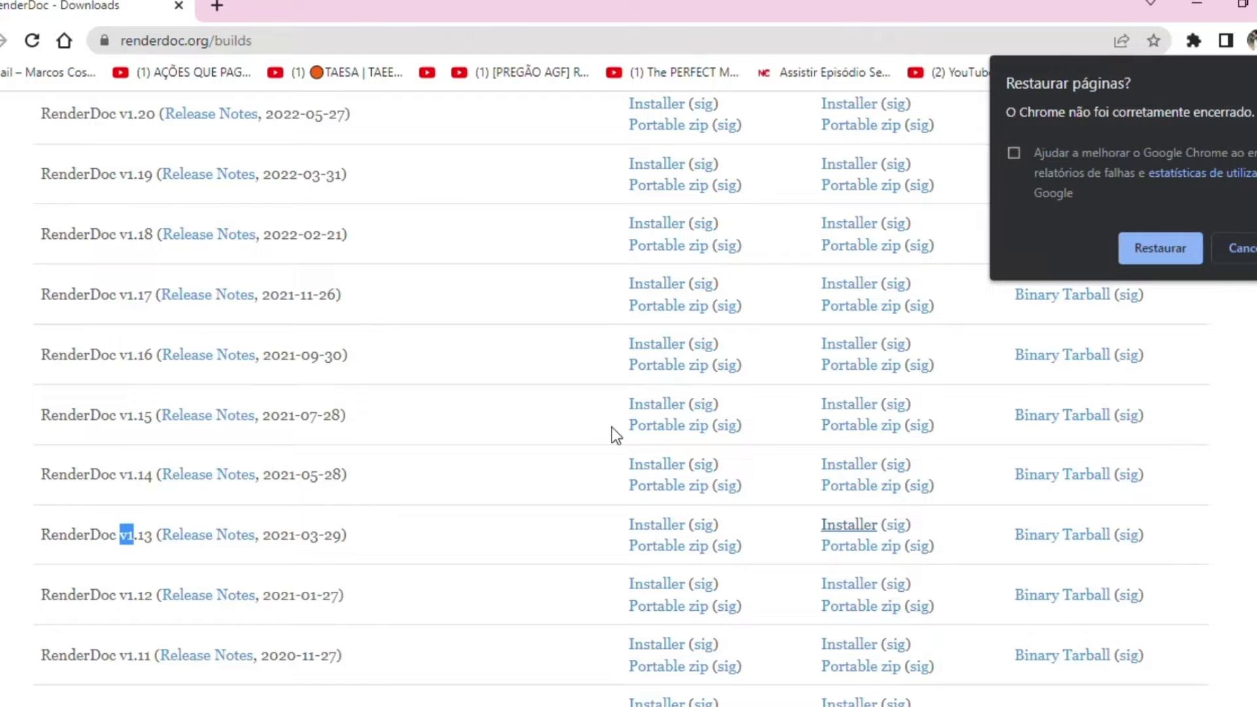
# Open the detailed process list in Task Manager and locate the chrome.exe processes.
pyautogui.hotkey('ctrl', 'shift', 'Escape')
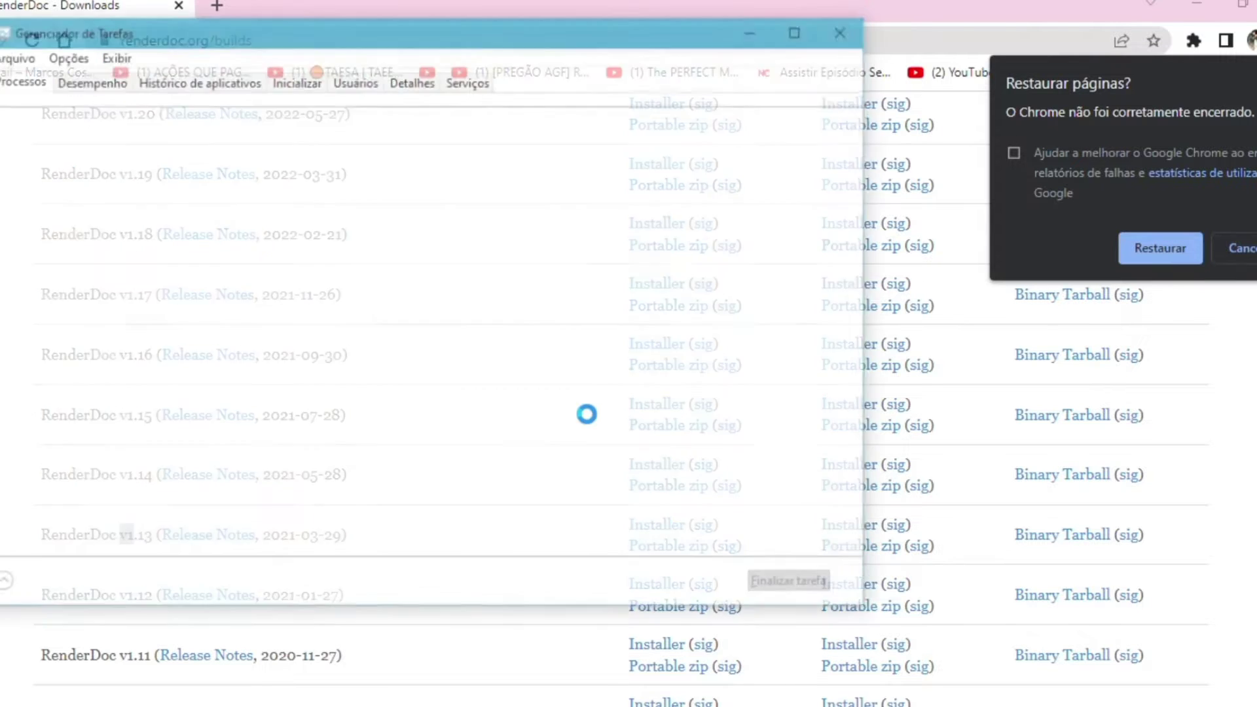
pyautogui.click(415, 84)
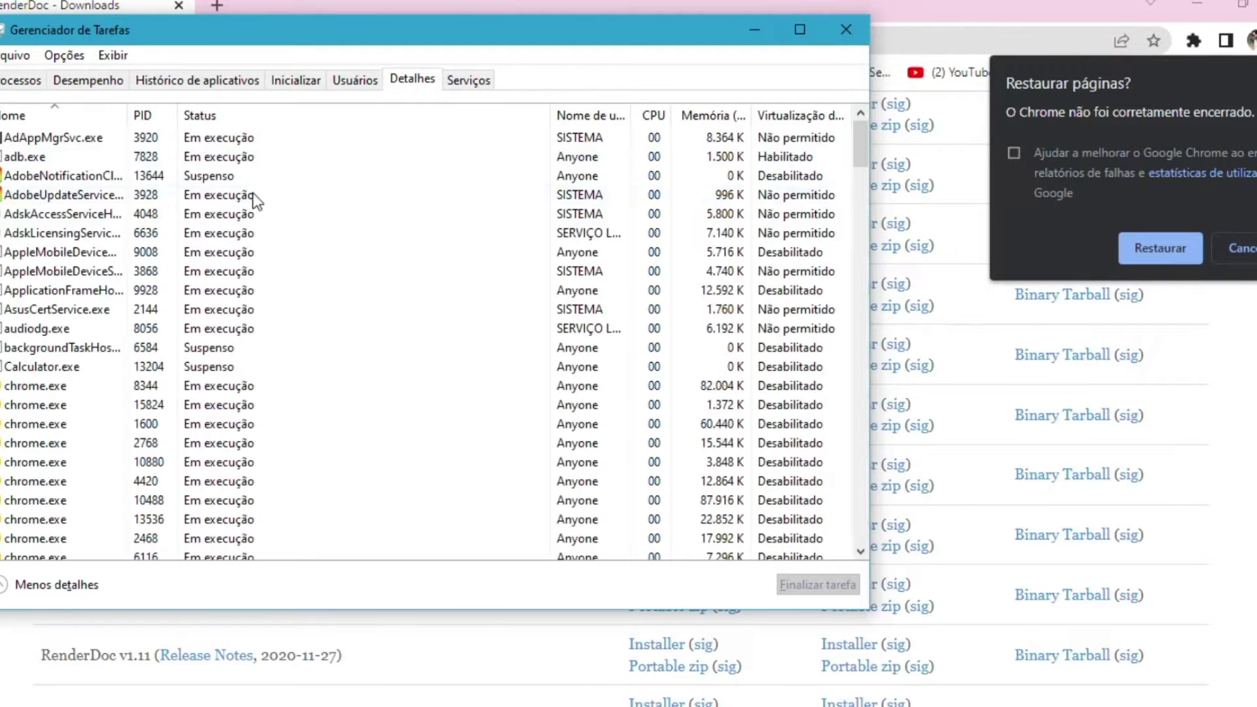
pyautogui.scroll(-1, 52, 374)
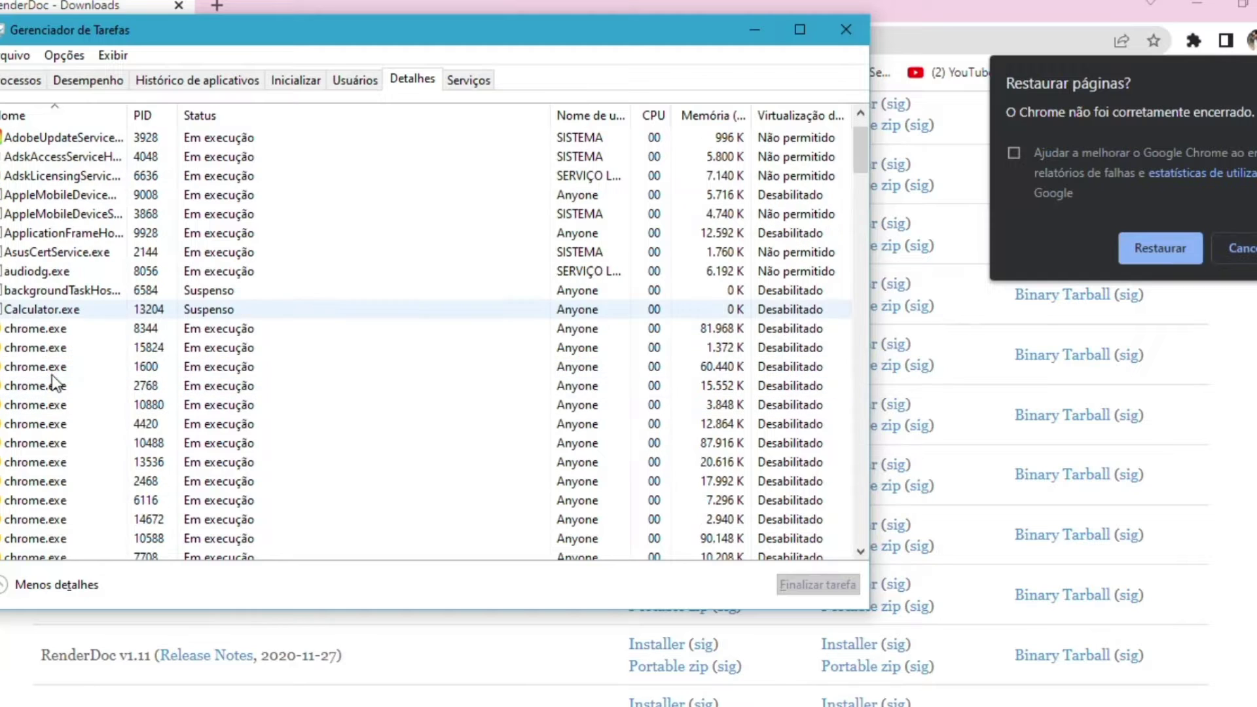
pyautogui.scroll(-1, 57, 335)
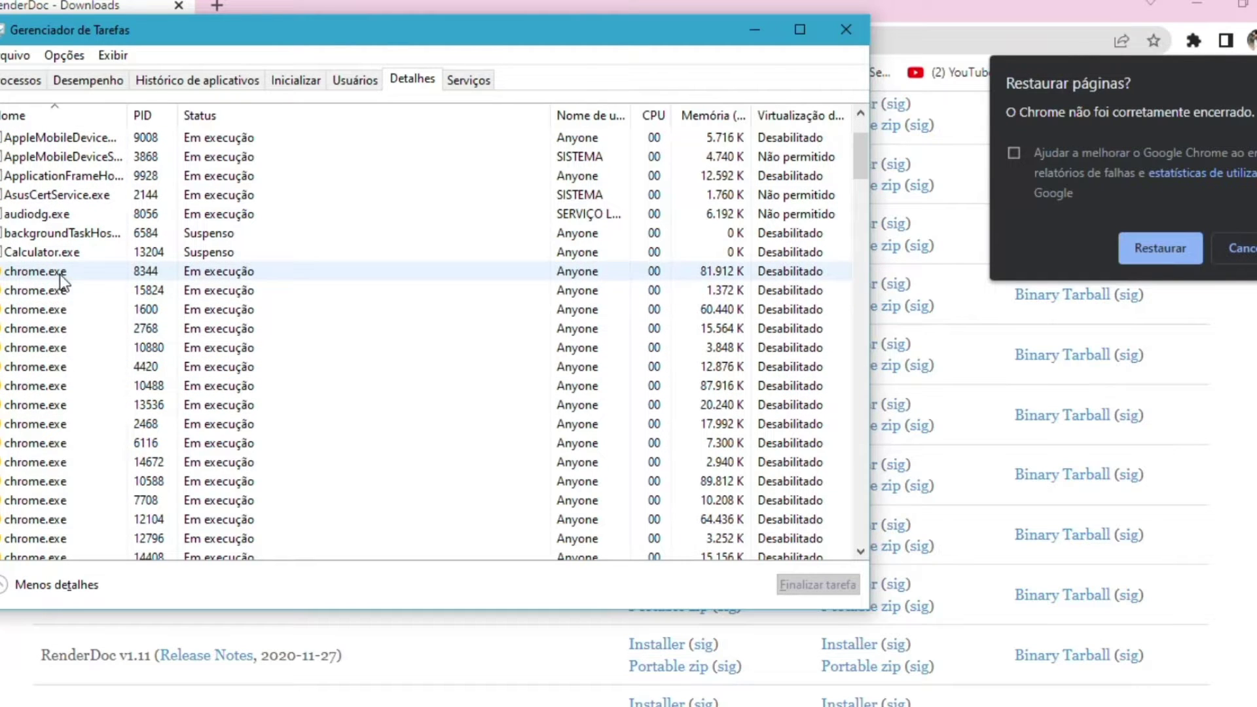
pyautogui.scroll(-1, 60, 299)
pyautogui.scroll(-1, 59, 314)
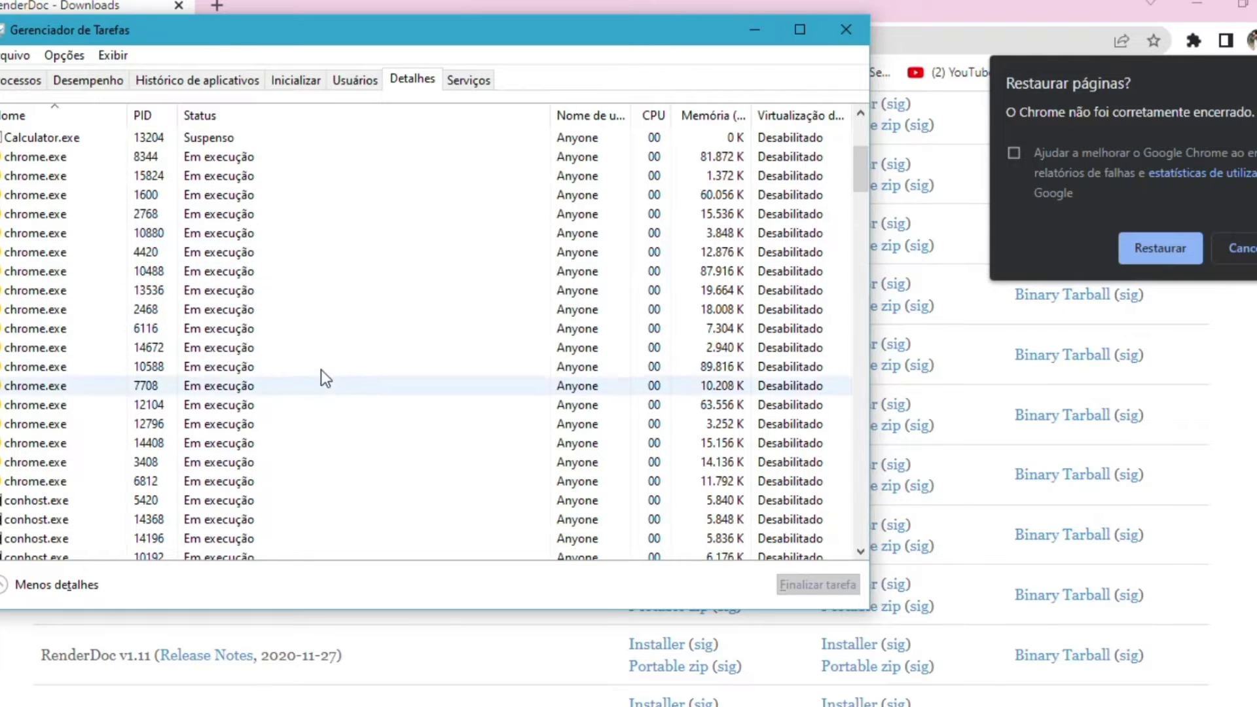
# Close the browser window, end the chrome.exe processes still running, and close Task Manager.
pyautogui.click(1251, 83)
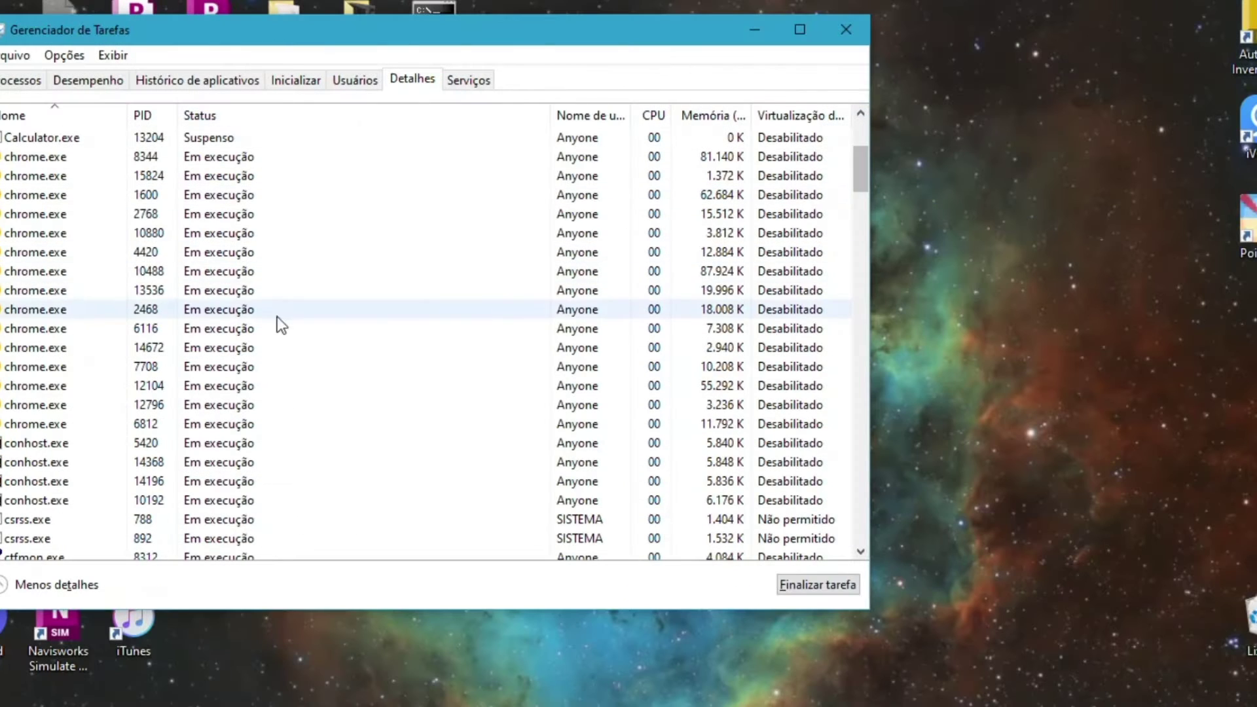
pyautogui.click(62, 159)
pyautogui.press('Delete')
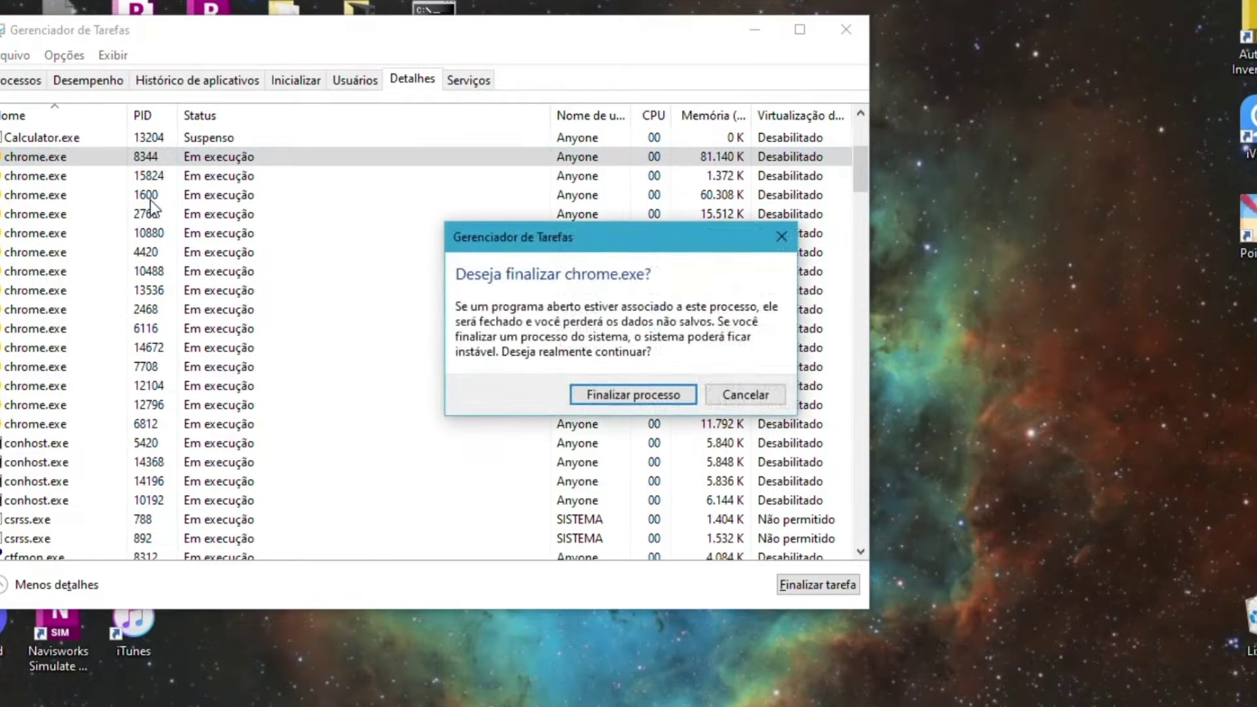
pyautogui.press('Return')
pyautogui.scroll(1, 112, 246)
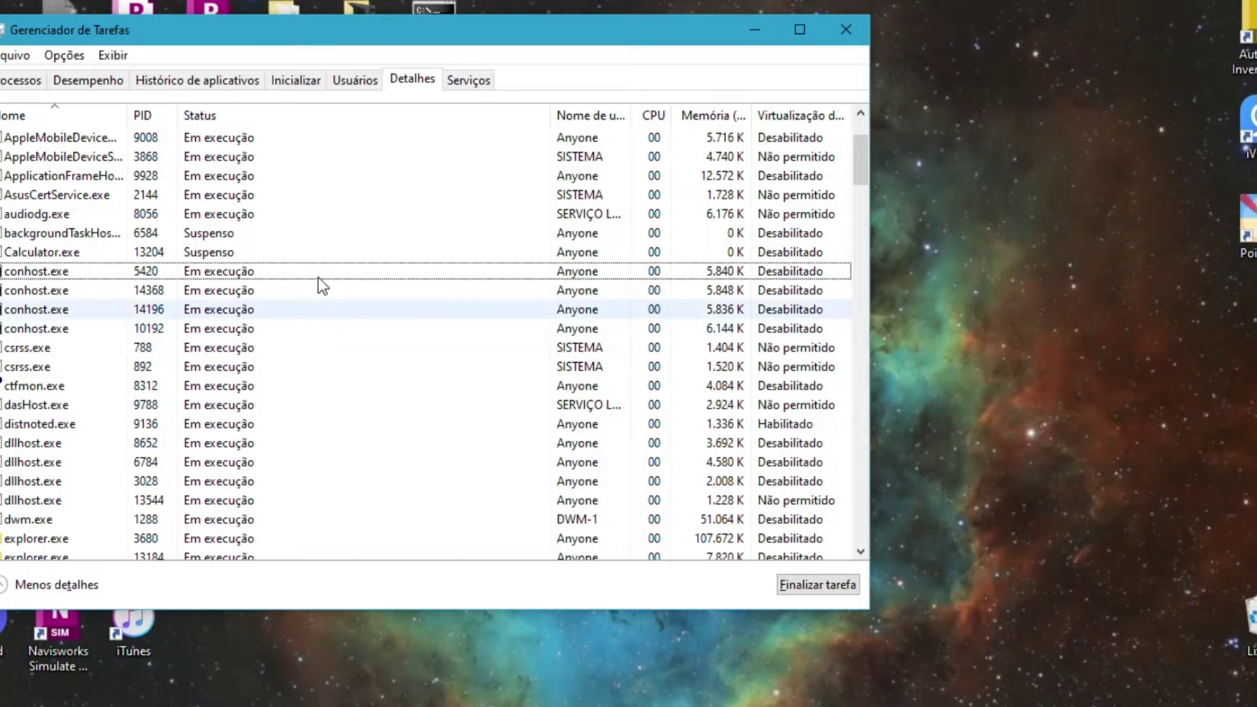
pyautogui.click(849, 33)
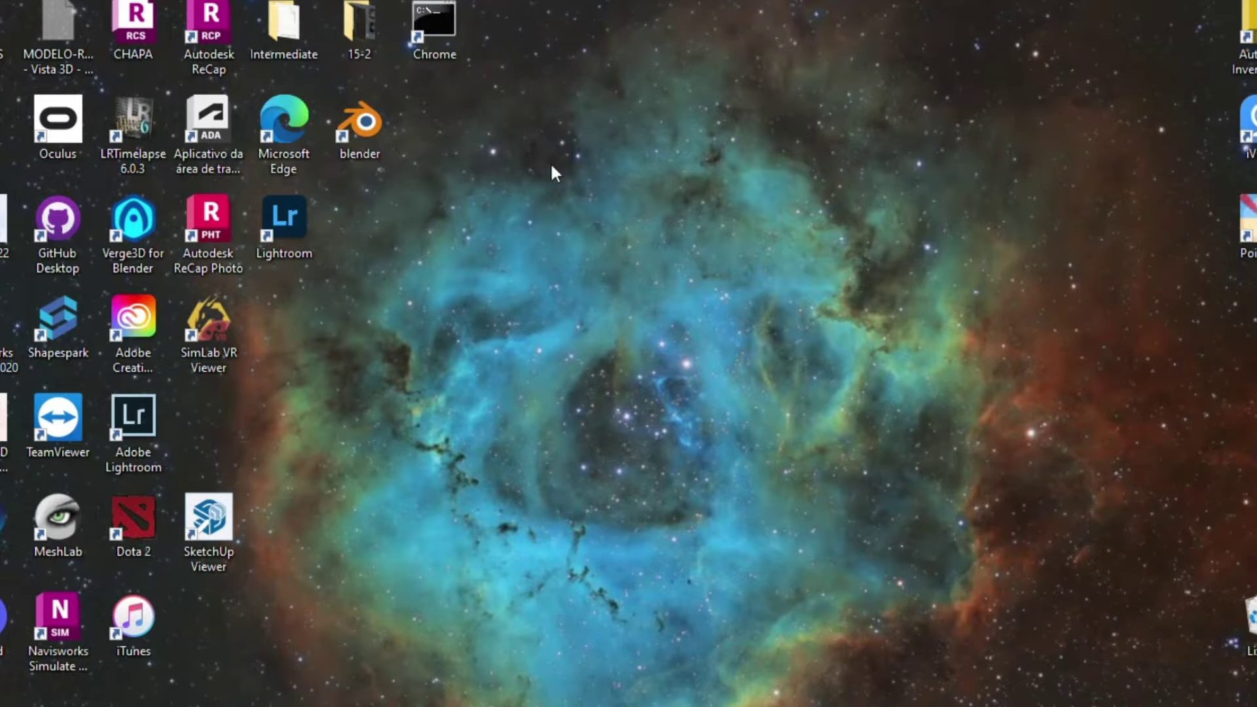
# Open the properties of the desktop Chrome shortcut and review its target command.
pyautogui.rightClick(448, 38)
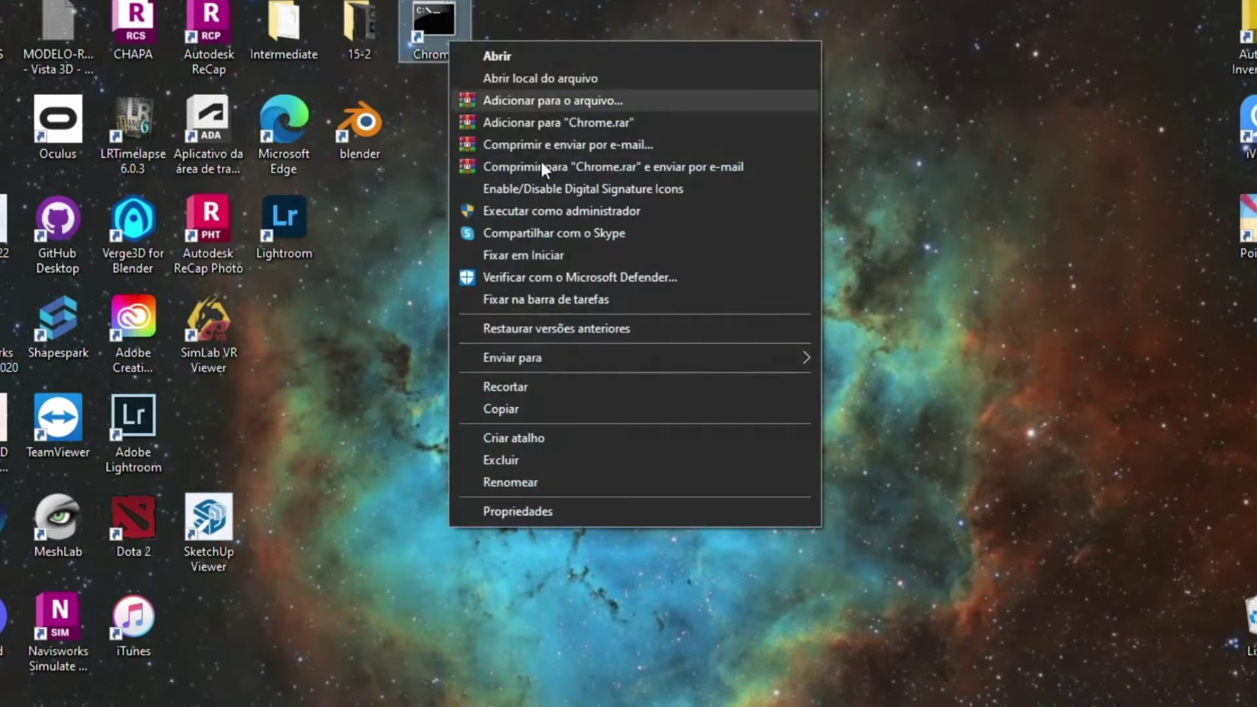
pyautogui.click(604, 513)
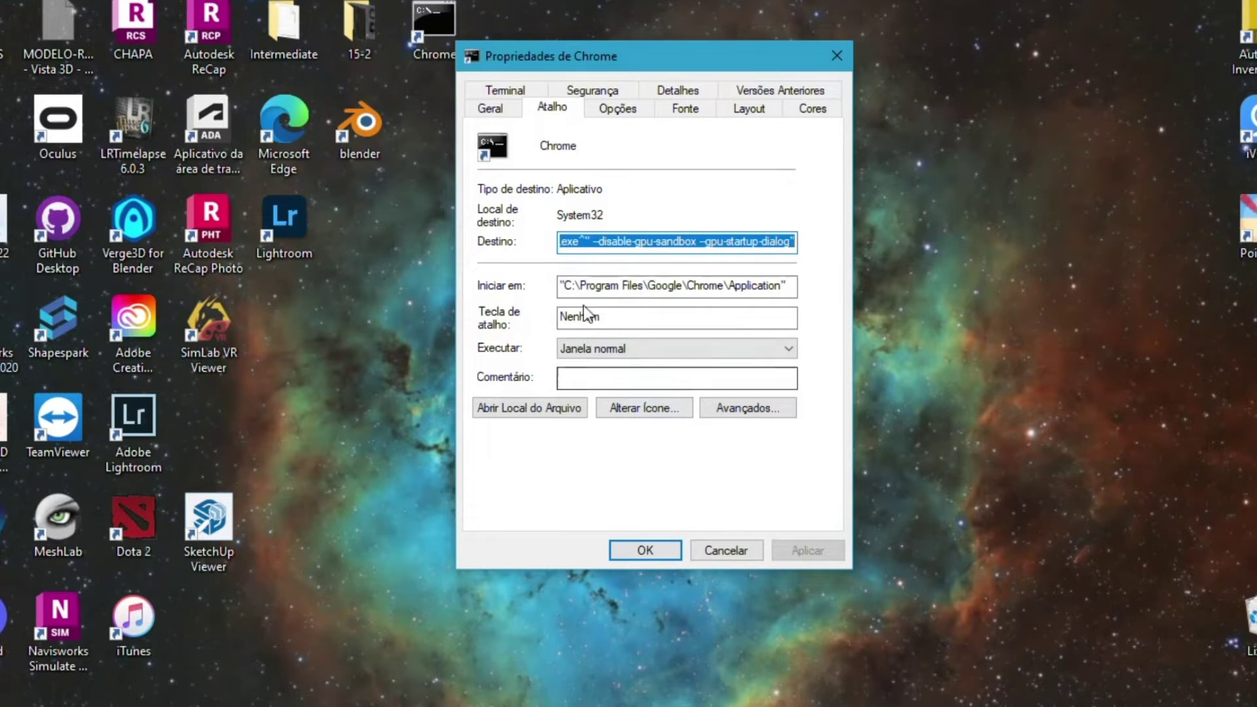
pyautogui.moveTo(630, 244); pyautogui.dragTo(443, 208)
pyautogui.click(588, 237)
pyautogui.moveTo(562, 244); pyautogui.dragTo(829, 239)
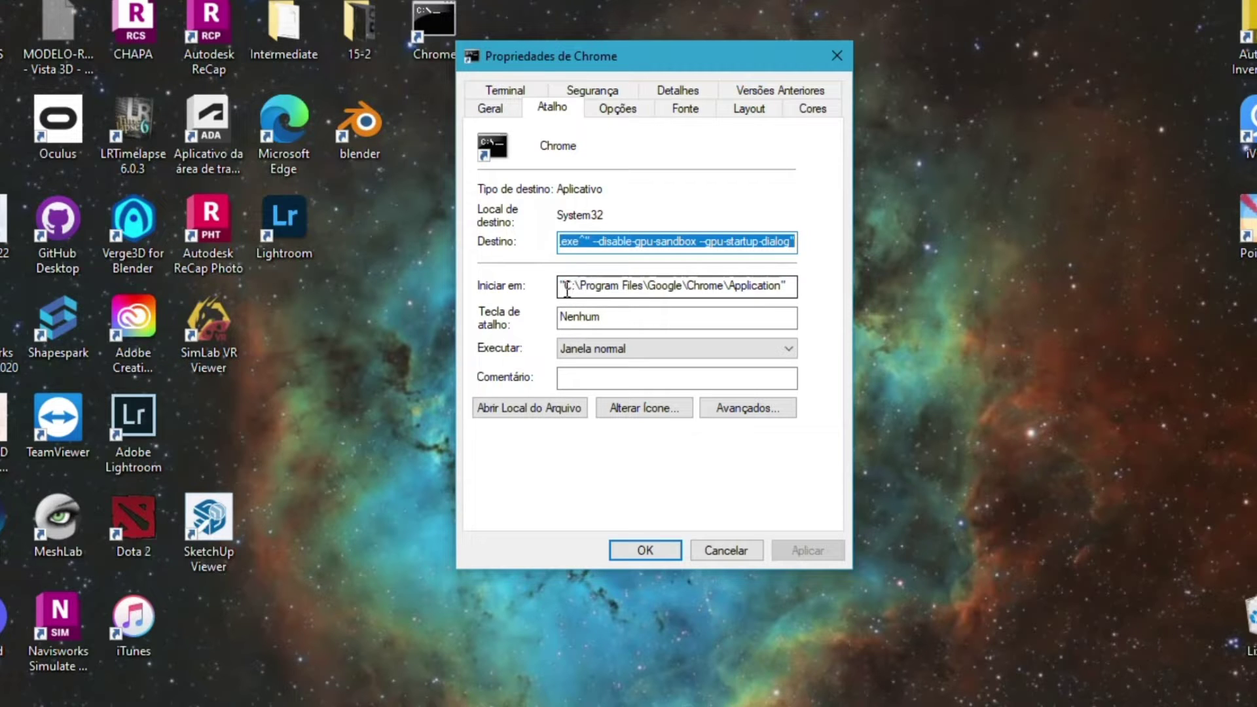
# Try adding 32 and 64 after "Program Files" in the shortcut's start folder, removing both additions.
pyautogui.click(641, 288)
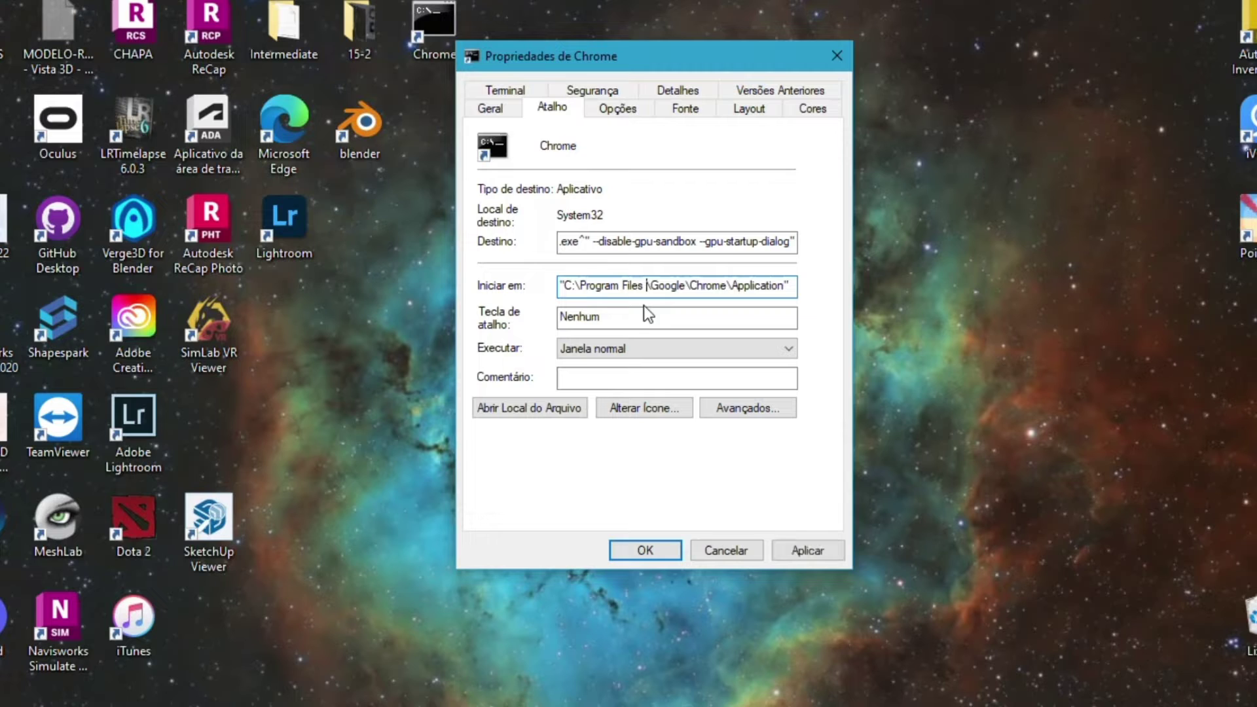
pyautogui.write('32')
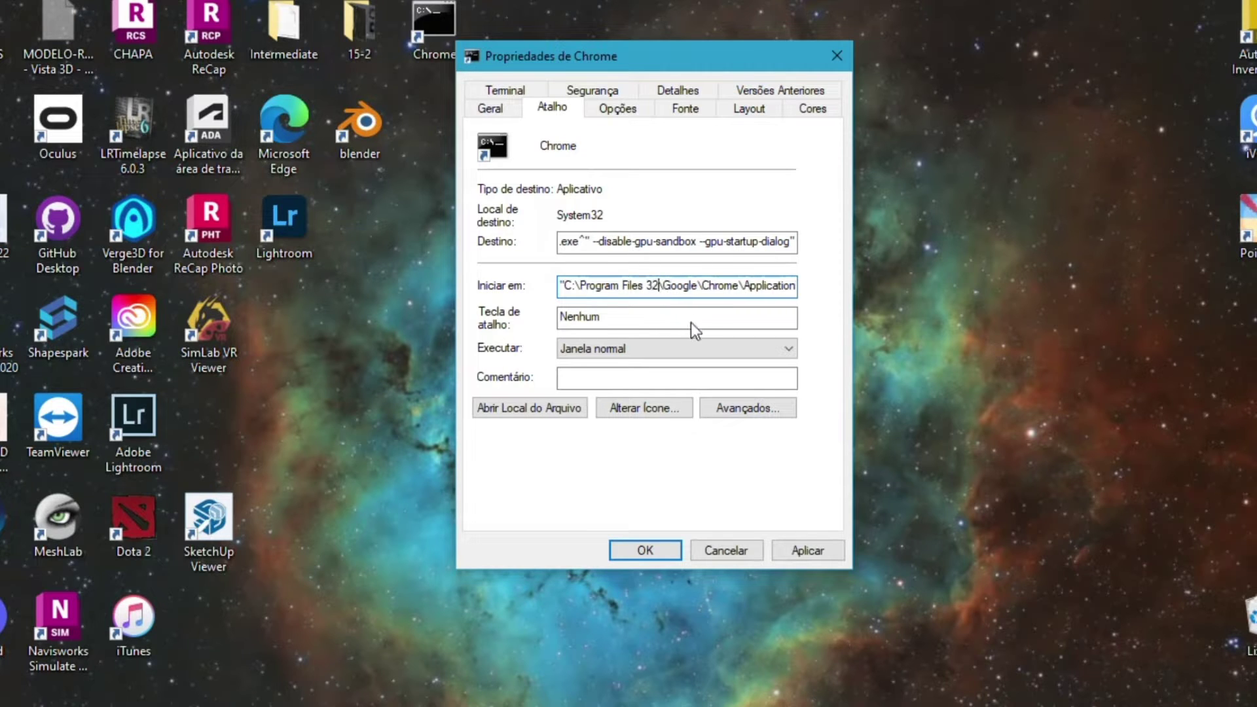
pyautogui.press('BackSpace')
pyautogui.press('BackSpace')
pyautogui.write('64')
pyautogui.press('BackSpace')
pyautogui.press('BackSpace')
pyautogui.press('BackSpace')
# Review the full target command of the Chrome shortcut once more and dismiss its properties without saving.
pyautogui.moveTo(563, 243); pyautogui.dragTo(475, 244)
pyautogui.click(793, 246)
pyautogui.click(562, 244)
pyautogui.moveTo(562, 244); pyautogui.dragTo(841, 260)
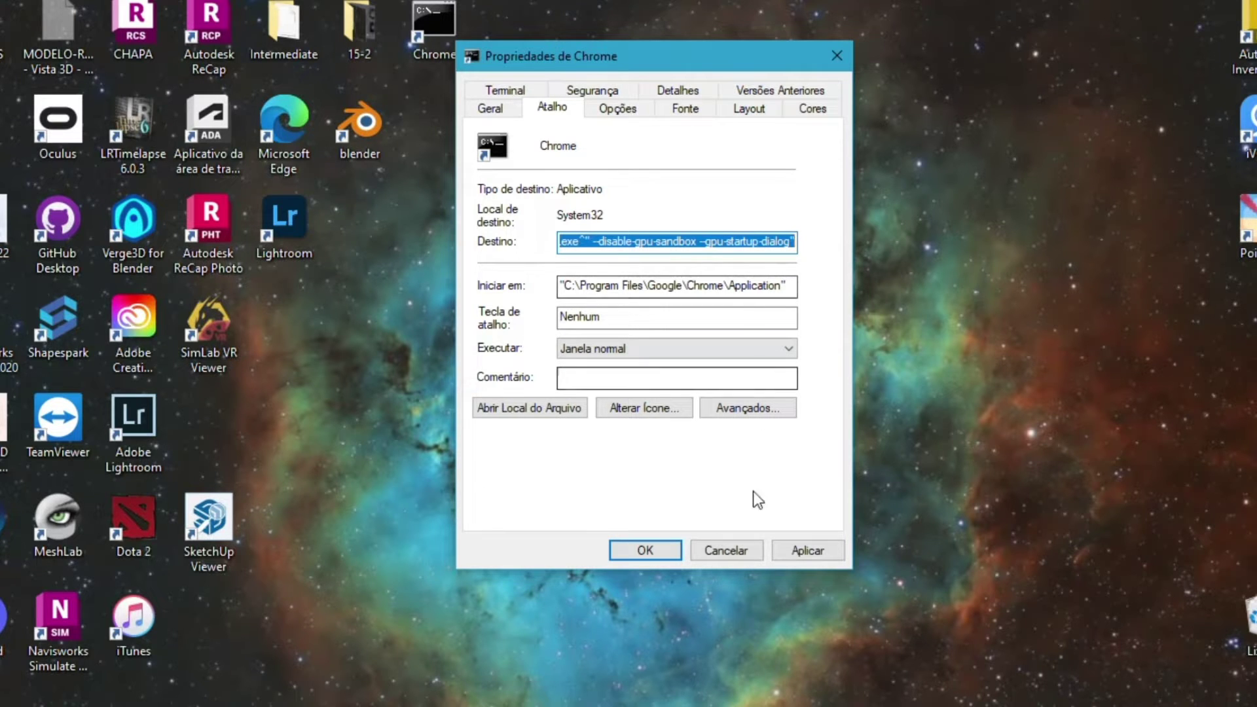
pyautogui.click(753, 549)
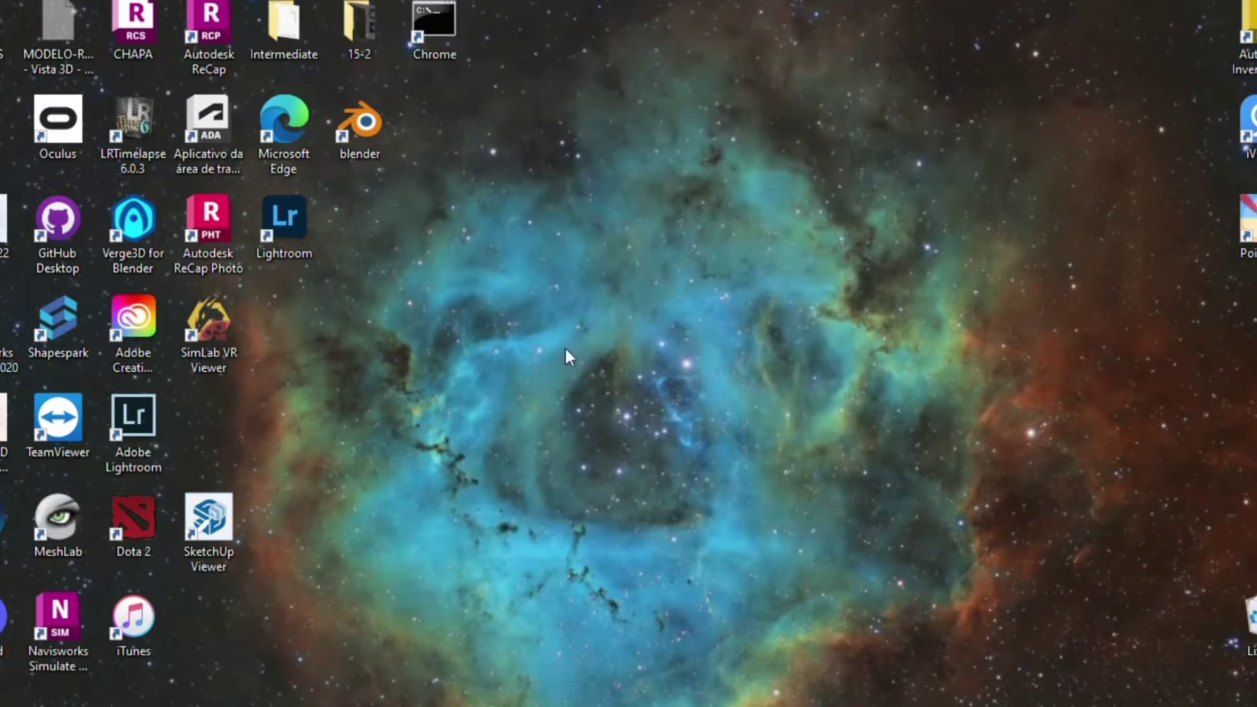
# Launch Chrome from the customised desktop Chrome shortcut.
pyautogui.doubleClick(450, 42)
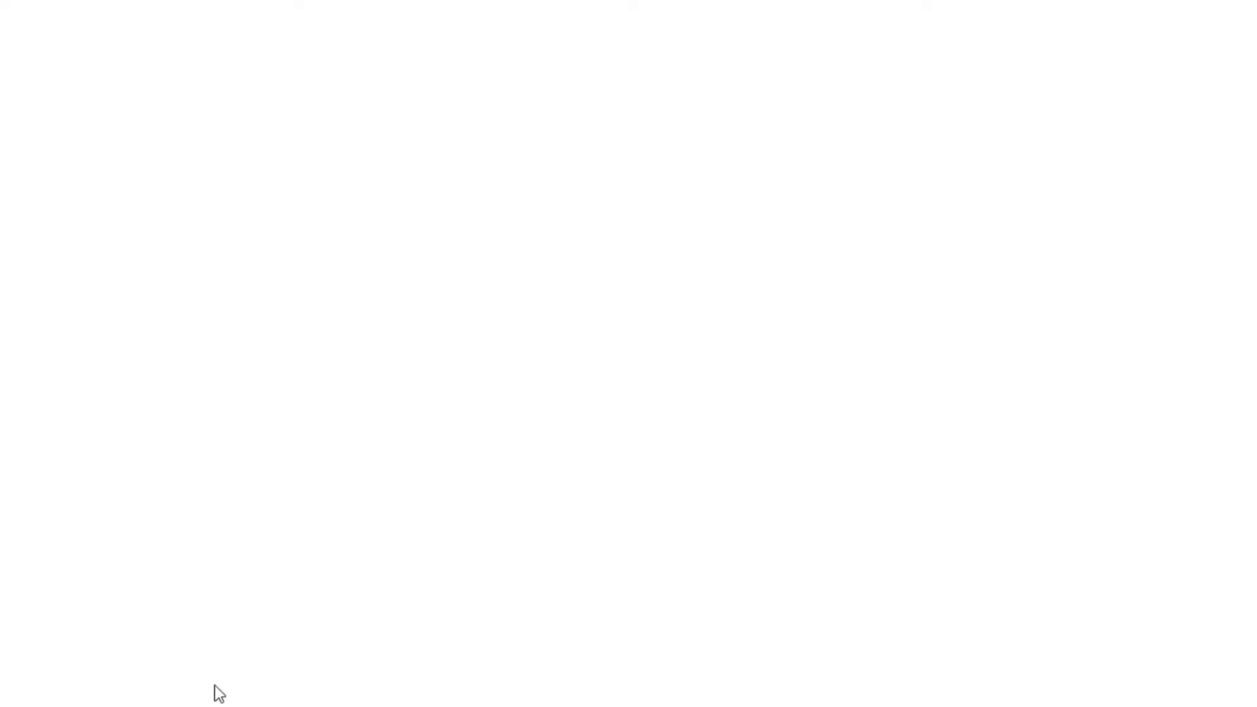
# Bring up Chrome's GPU start message, switch to RenderDoc and open the Inject into Process view.
pyautogui.moveTo(72, 706)
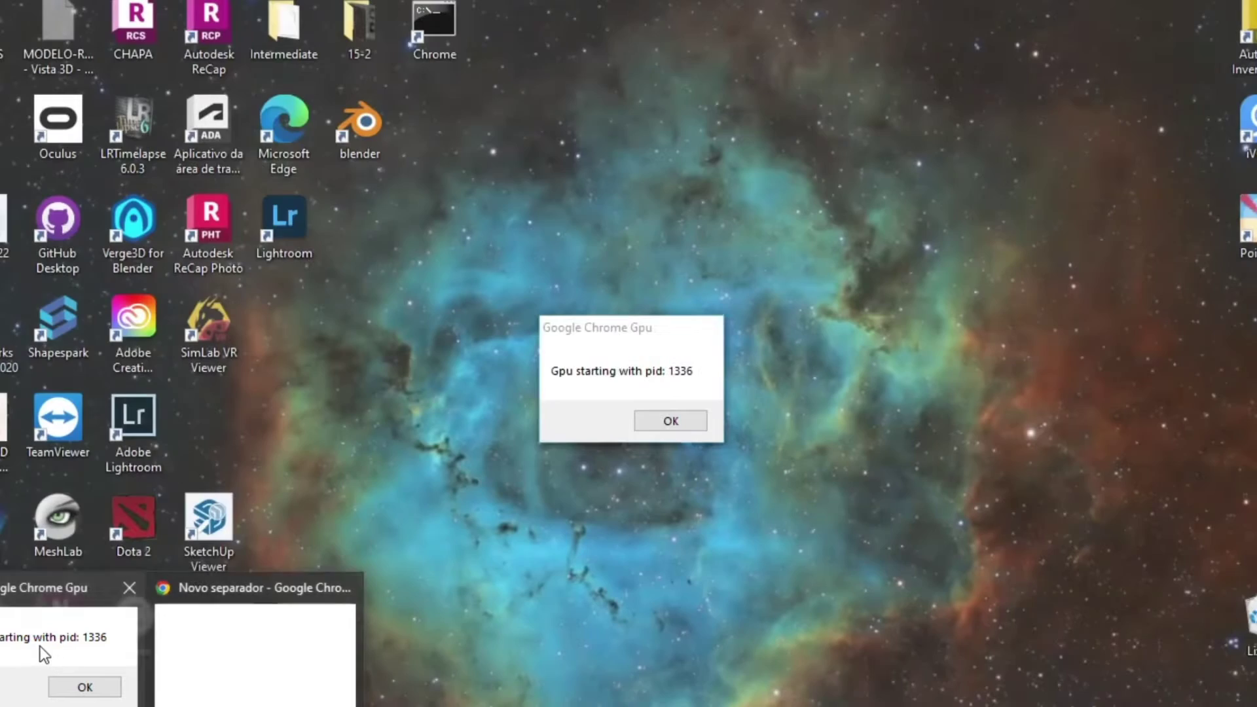
pyautogui.click(40, 647)
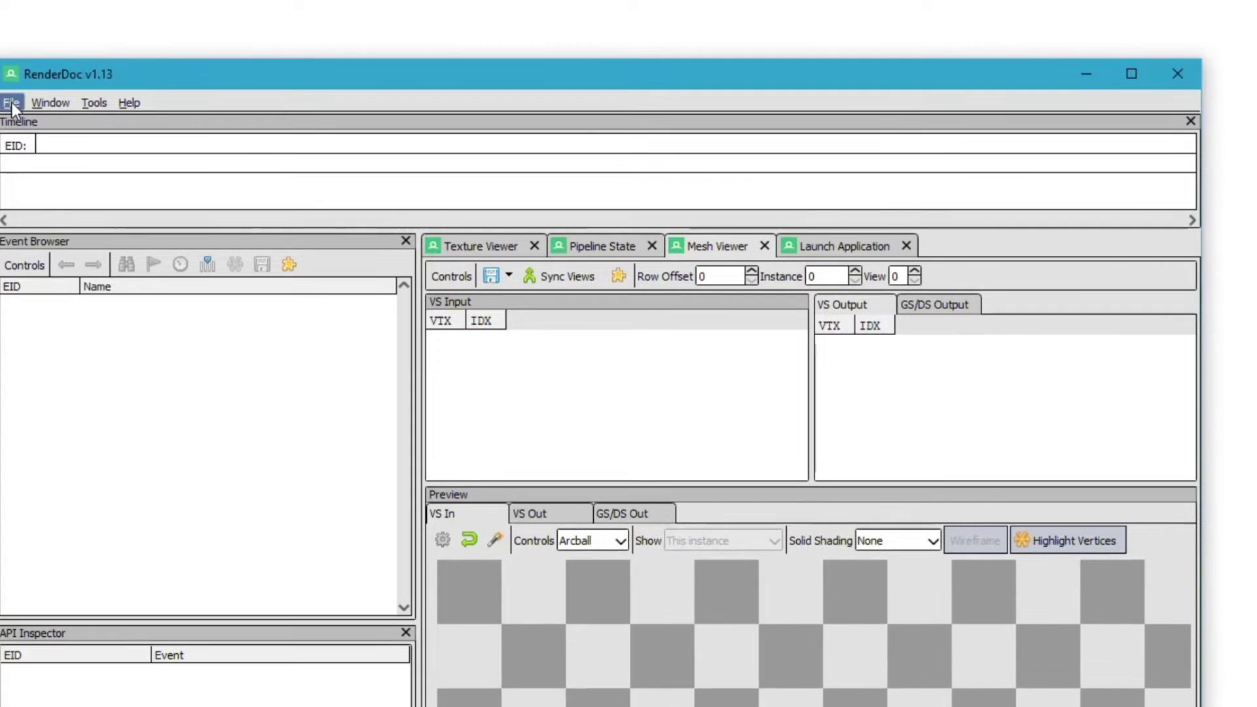
pyautogui.click(12, 104)
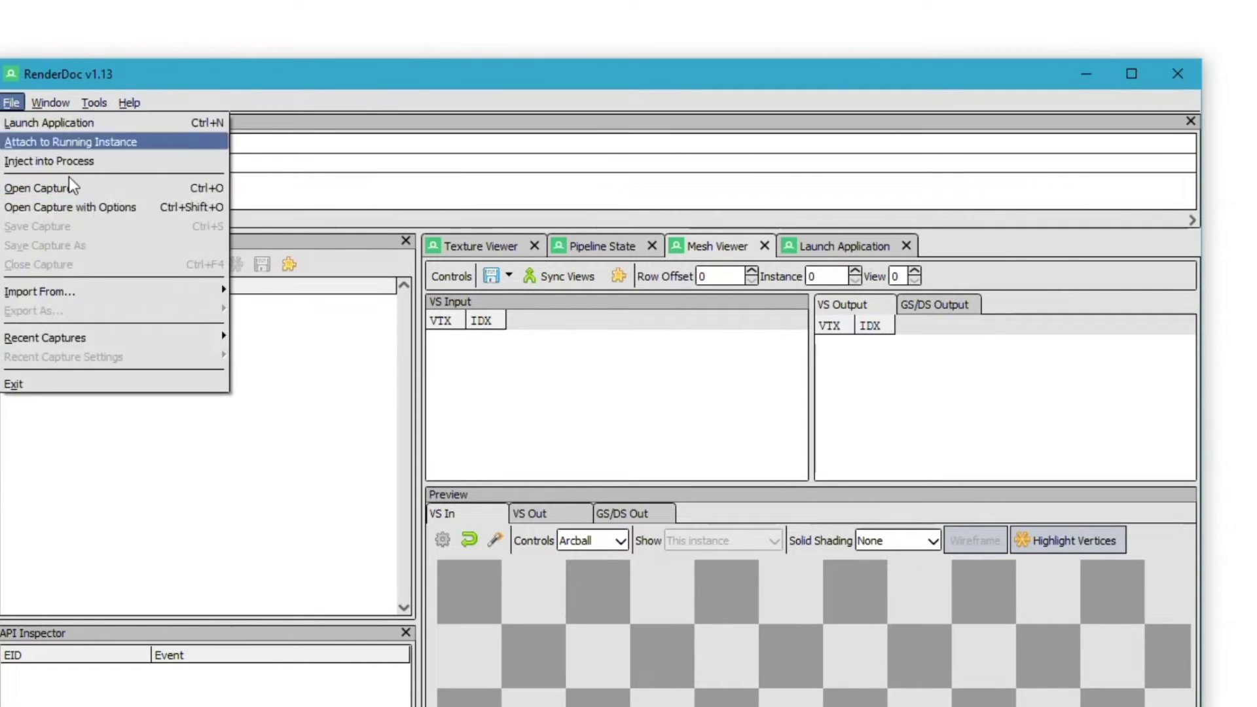
pyautogui.click(125, 164)
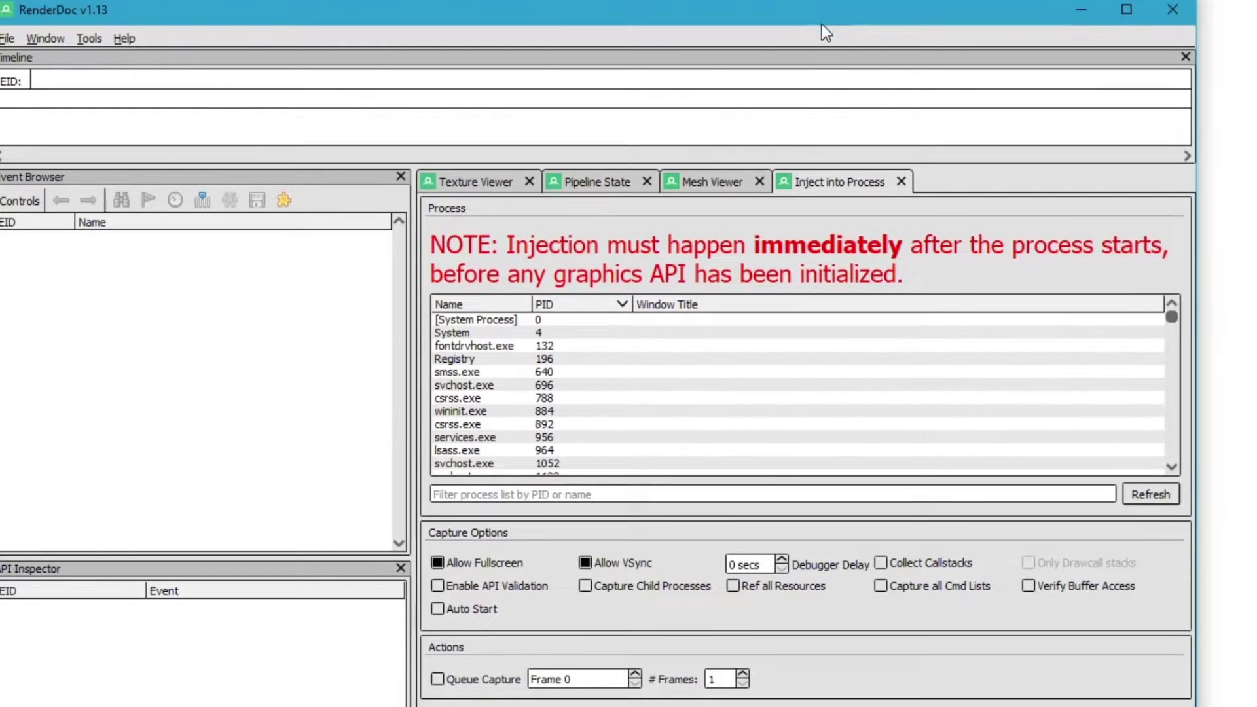
pyautogui.click(586, 494)
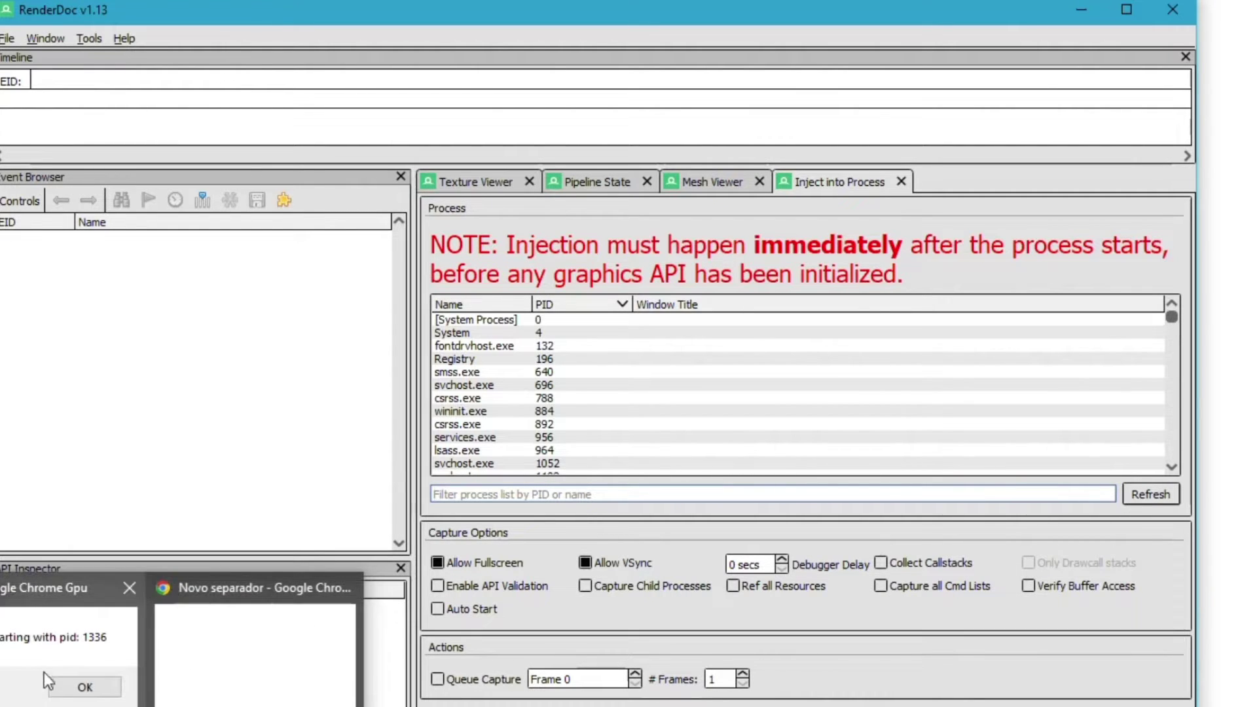
# Look up the PID in Chrome's GPU message, filter the process list by 1336 and inject into chrome.exe.
pyautogui.moveTo(89, 647)
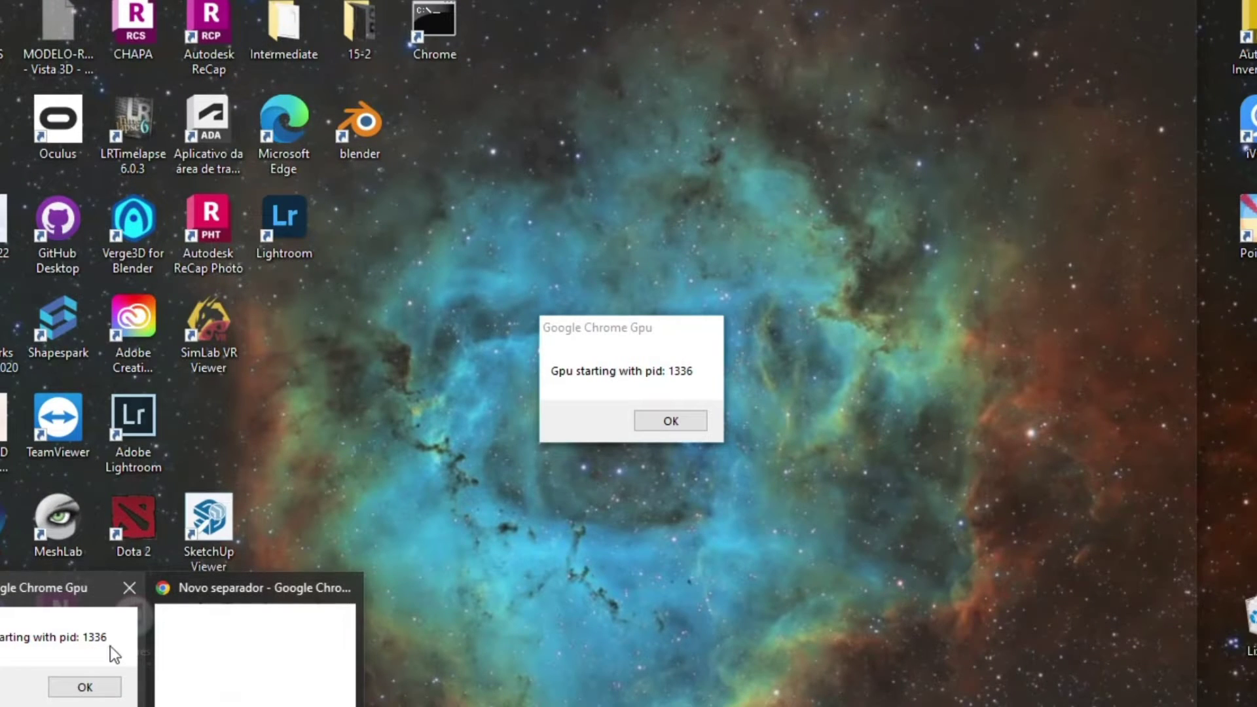
pyautogui.moveTo(292, 691)
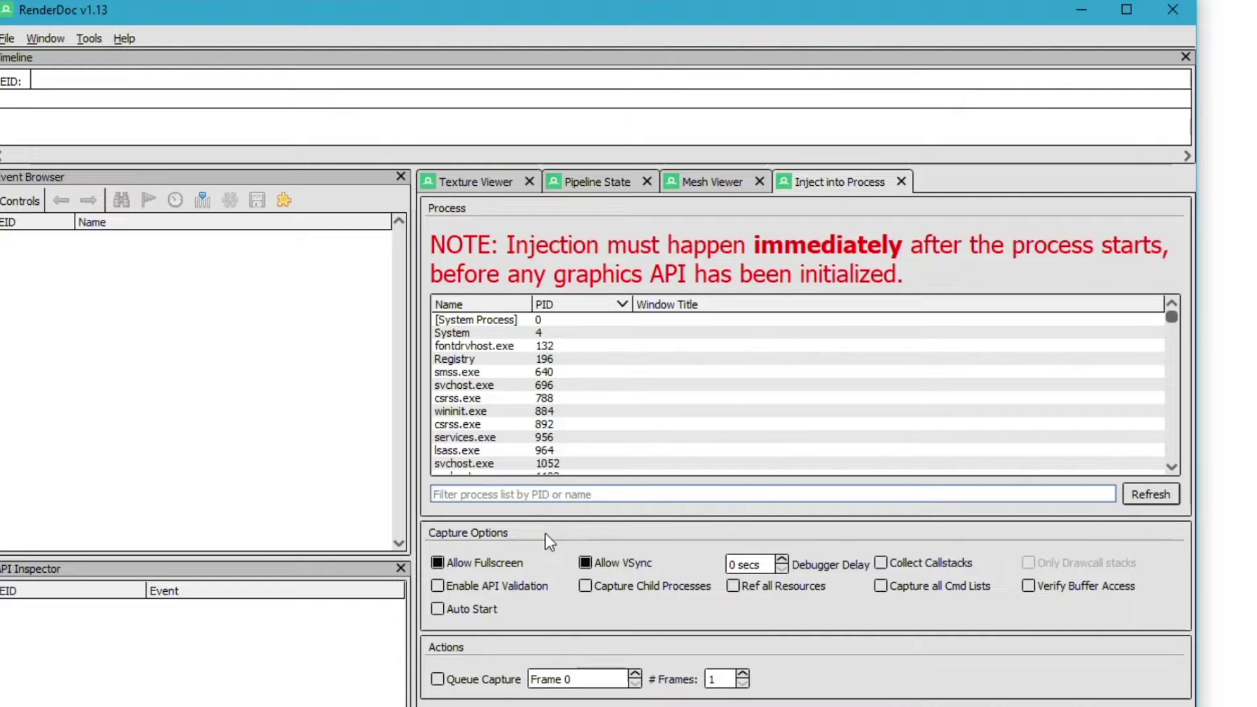
pyautogui.click(538, 501)
pyautogui.write('133')
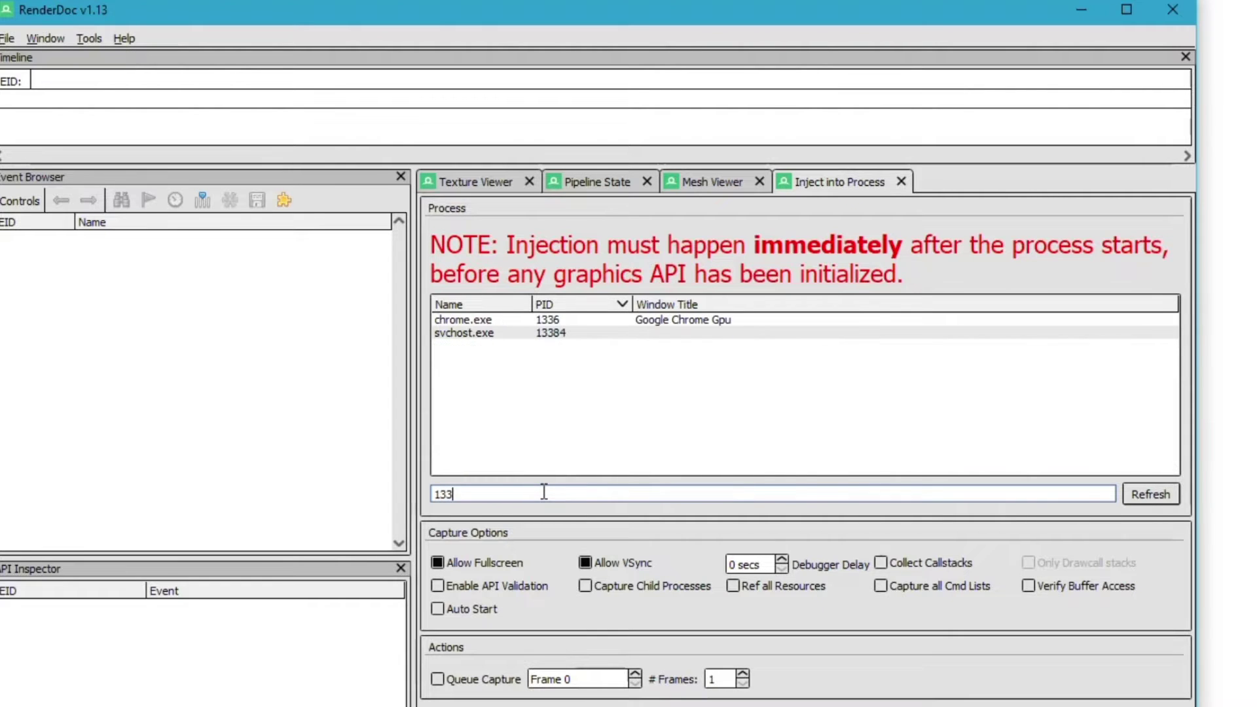
pyautogui.write('6')
pyautogui.click(679, 324)
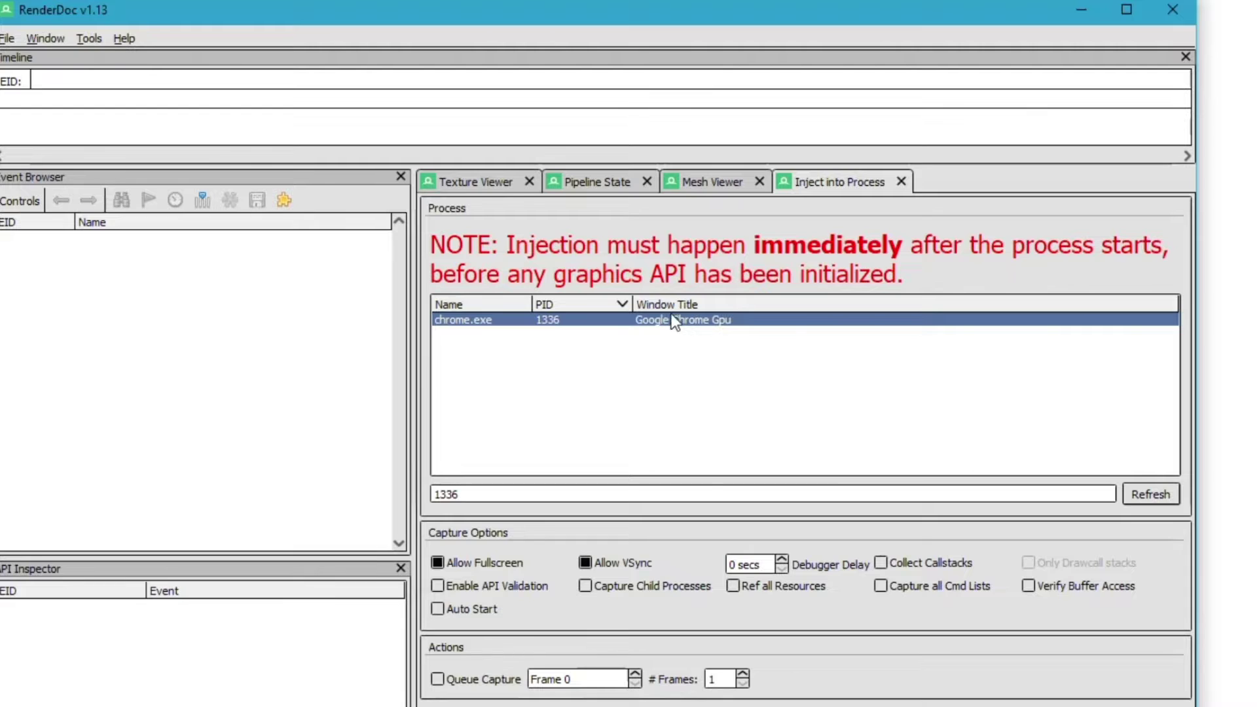
pyautogui.doubleClick(677, 318)
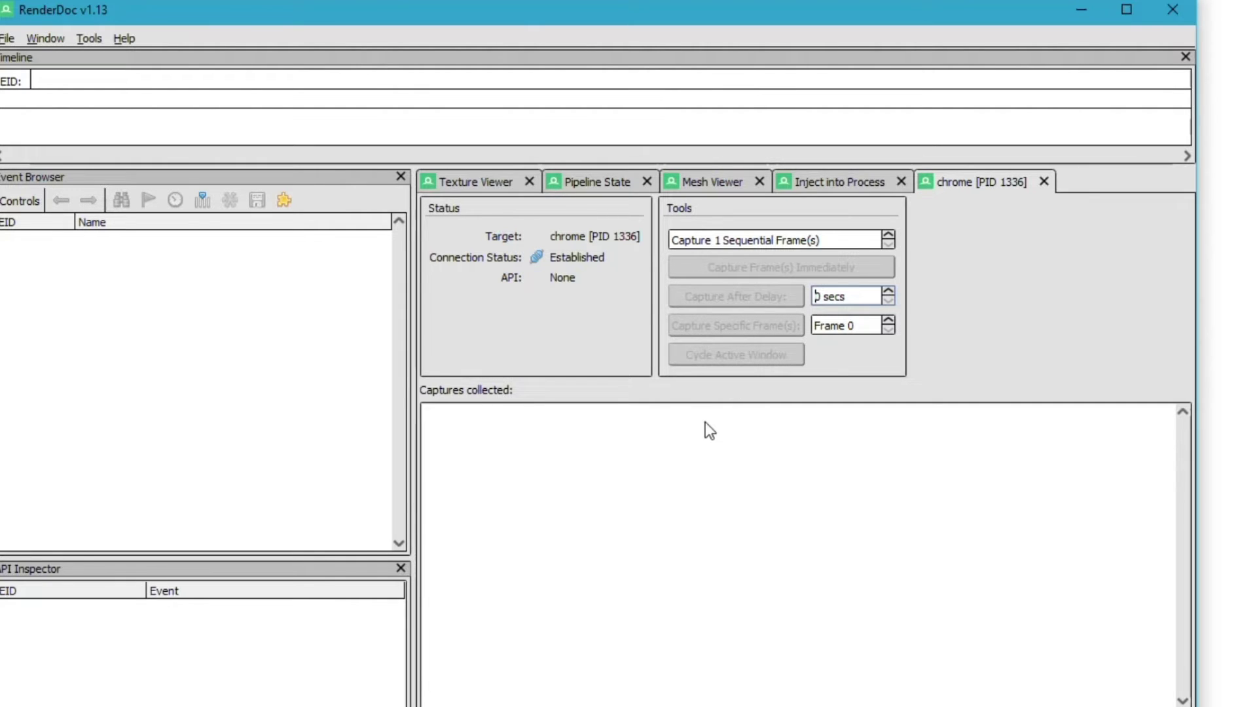
# Confirm the Google Chrome Gpu message so Chrome continues loading, and move the RenderDoc window out of the way.
pyautogui.moveTo(19, 681)
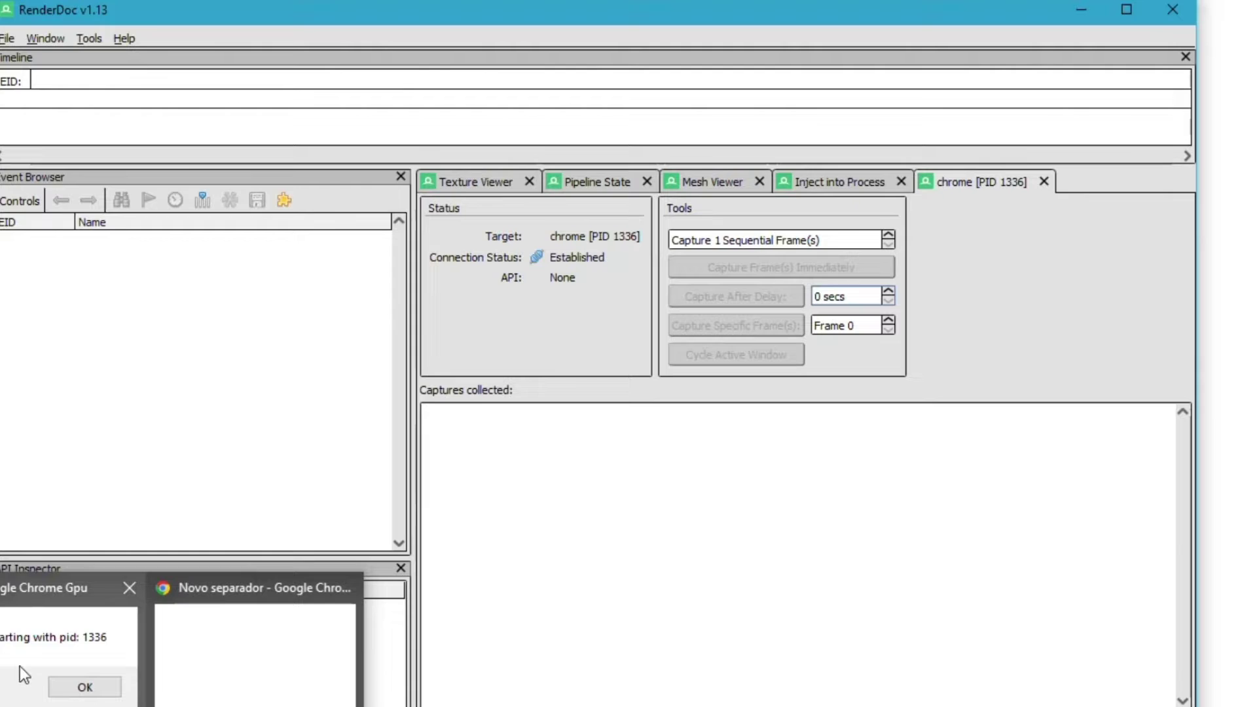
pyautogui.click(22, 658)
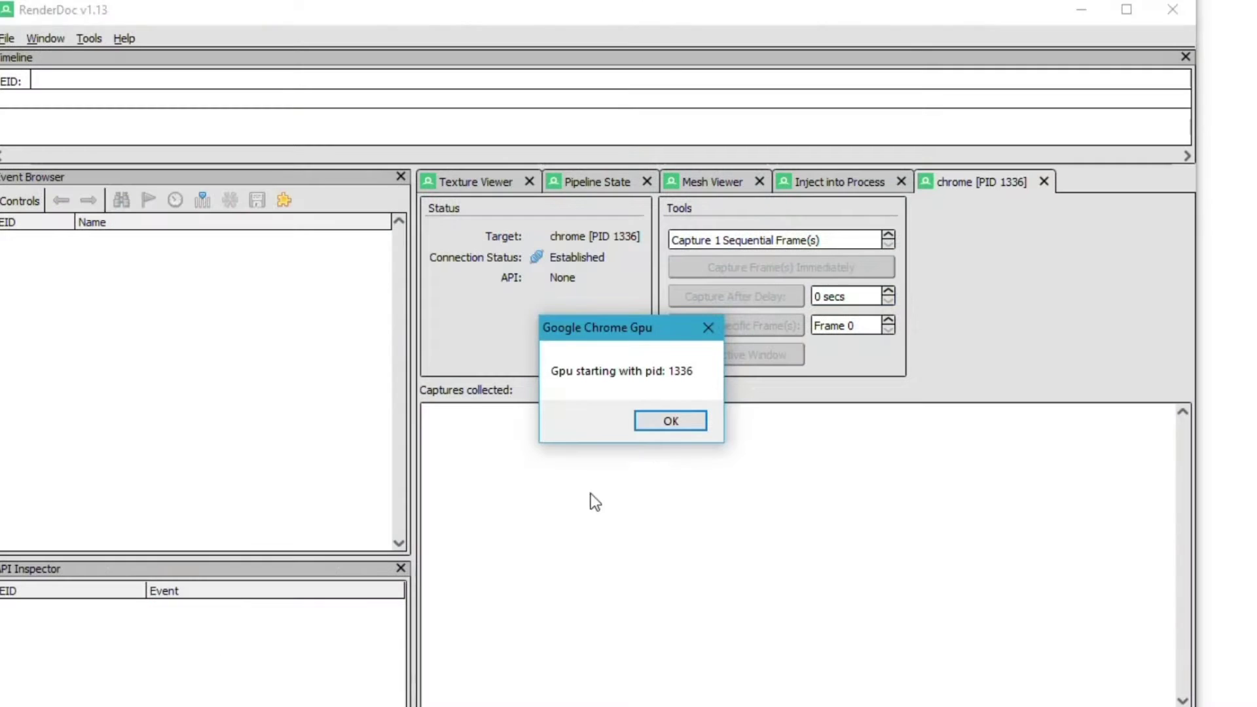
pyautogui.click(664, 421)
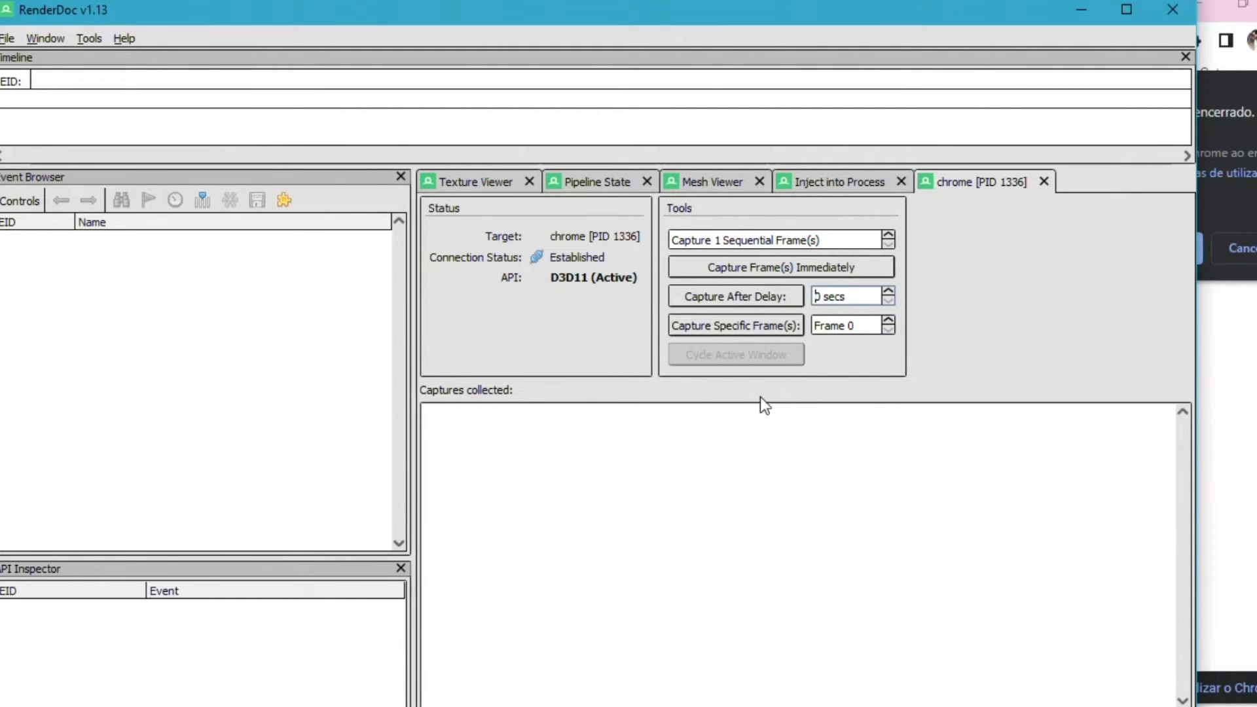
pyautogui.moveTo(1018, 17); pyautogui.dragTo(1011, 139)
pyautogui.click(1072, 132)
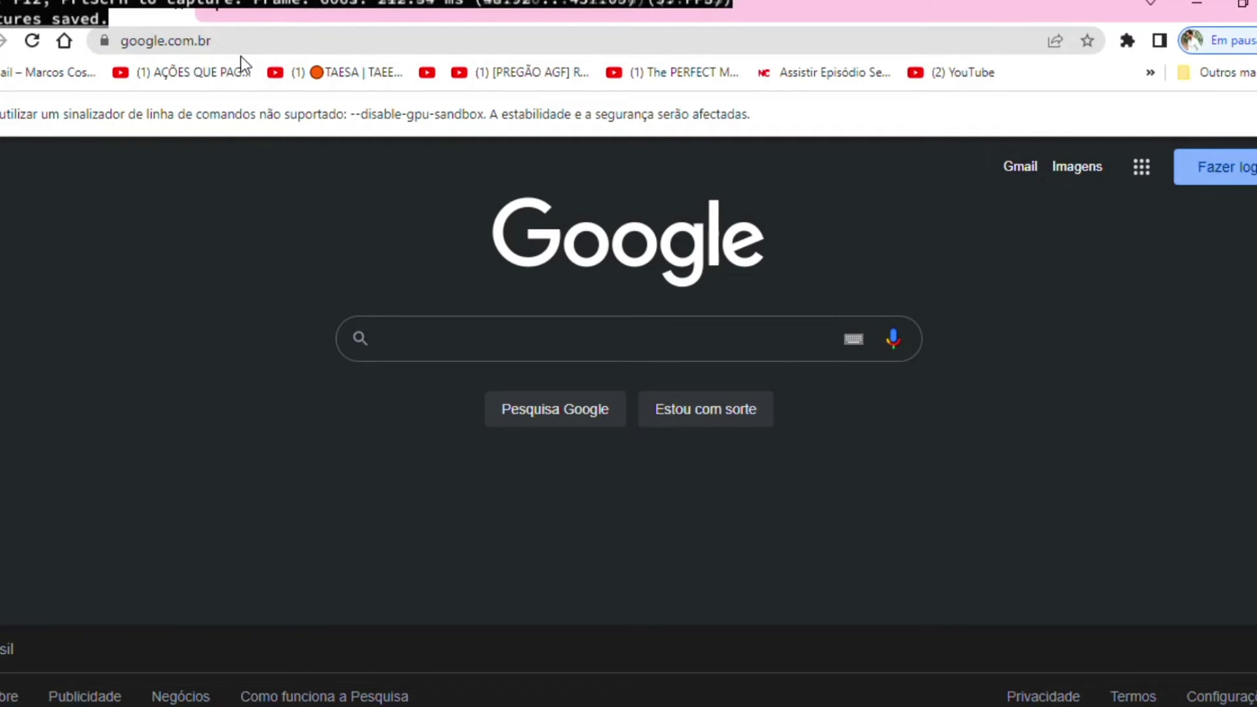
# Look up google earth in Chrome and open the Google Earth web page at earth.google.com/web.
pyautogui.click(242, 43)
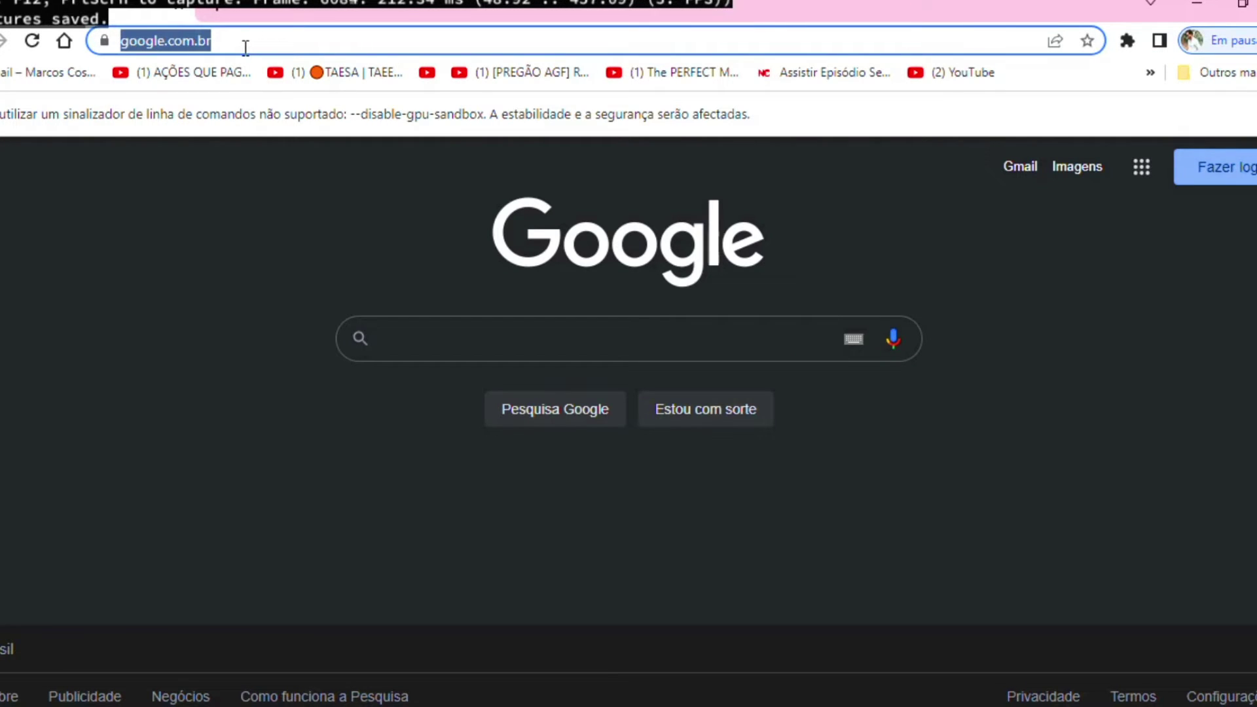
pyautogui.write('googl ')
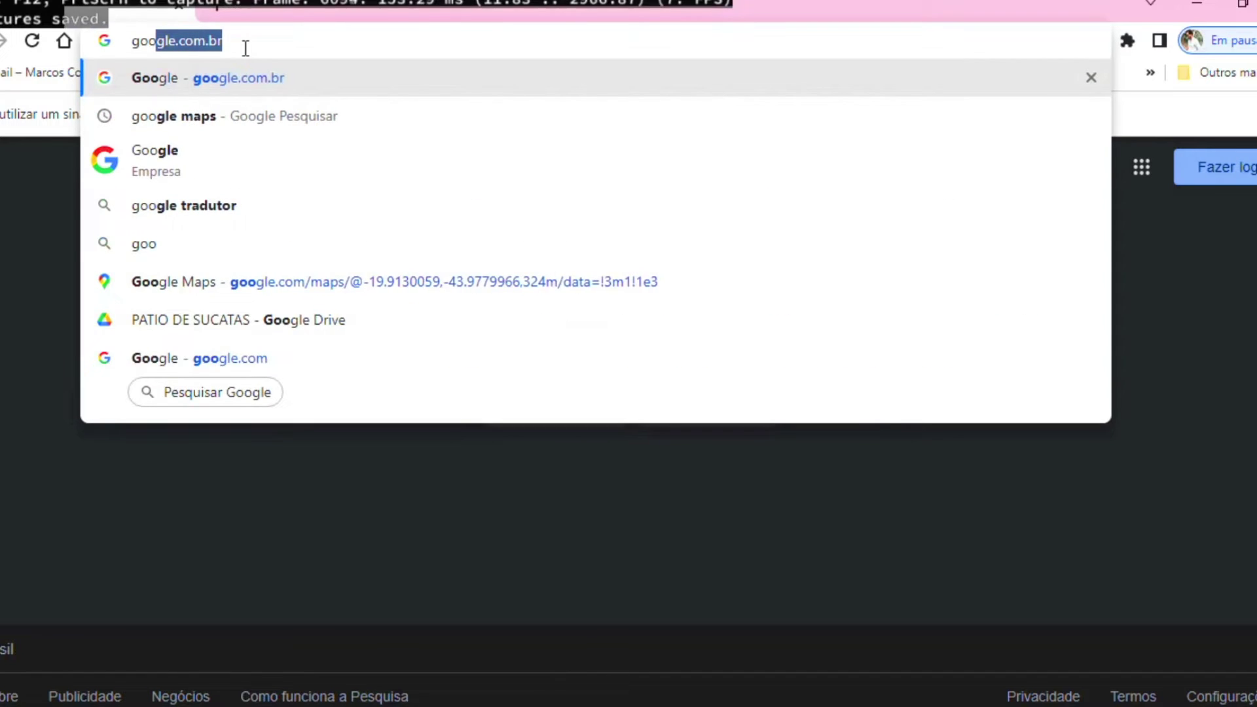
pyautogui.write('e earth')
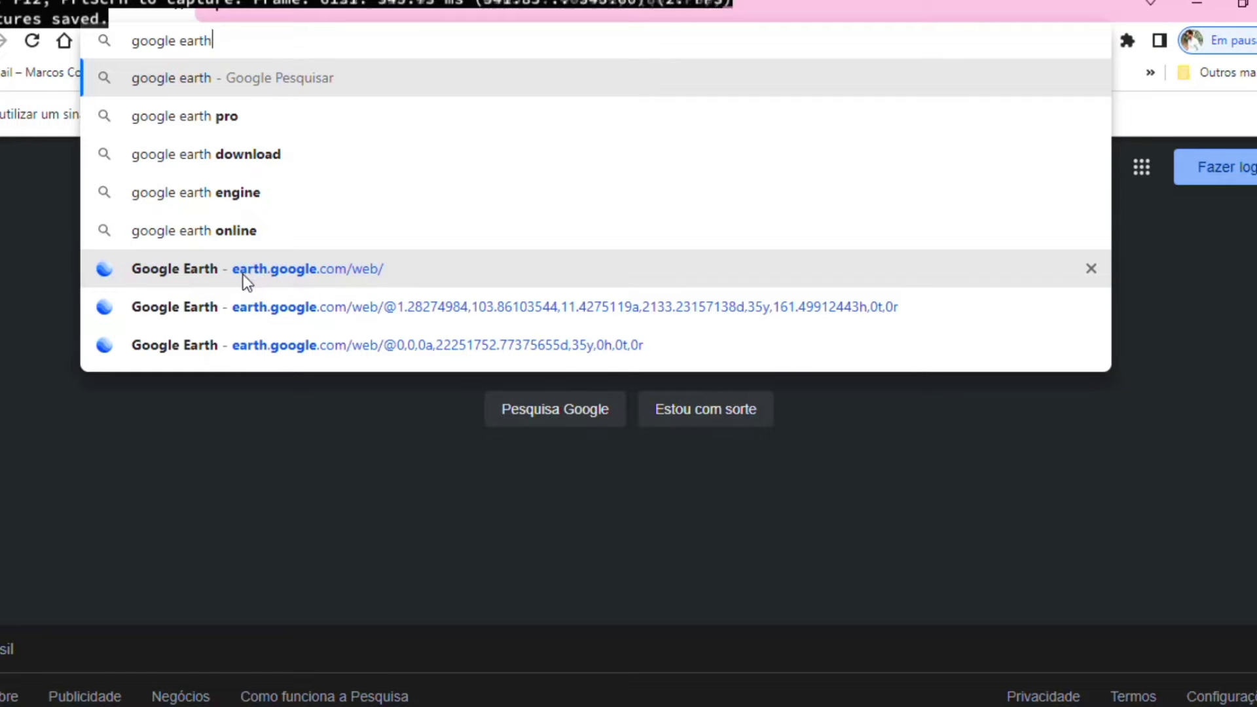
pyautogui.click(353, 274)
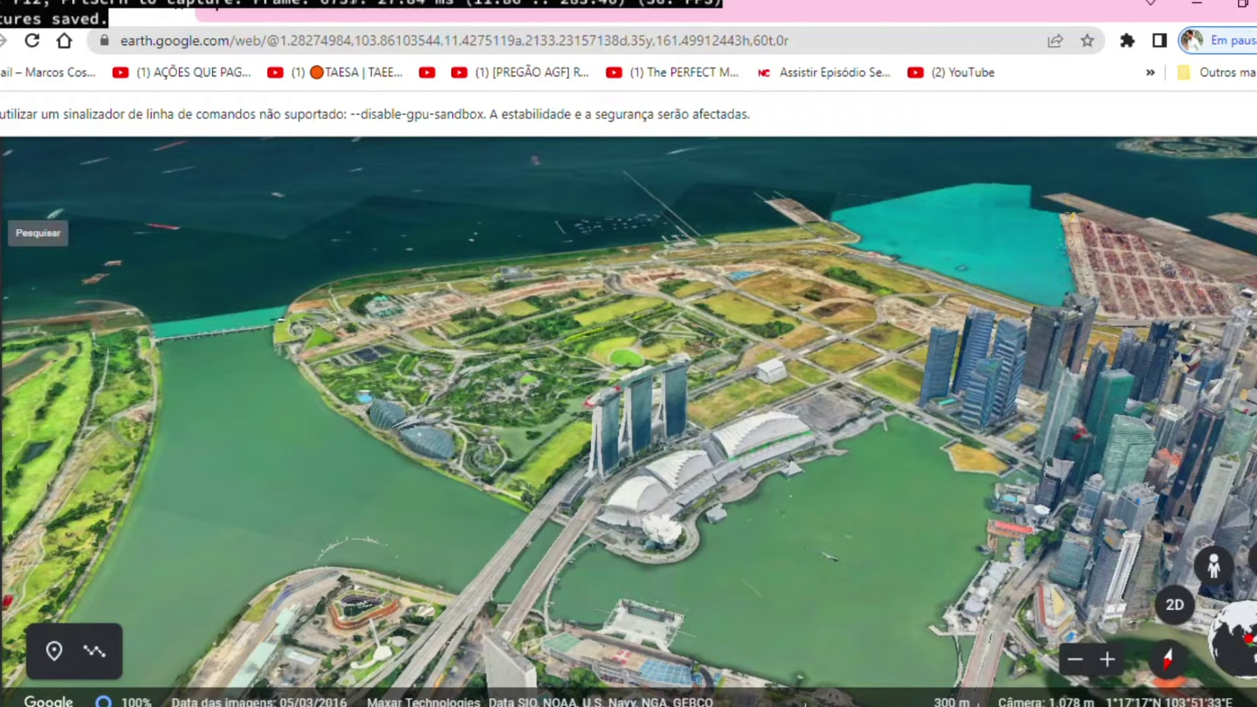
# Go to the recent search for Bayfront Avenue, Marina Bay Sands, close its info card and switch to the top-down 2D view.
pyautogui.click(15, 216)
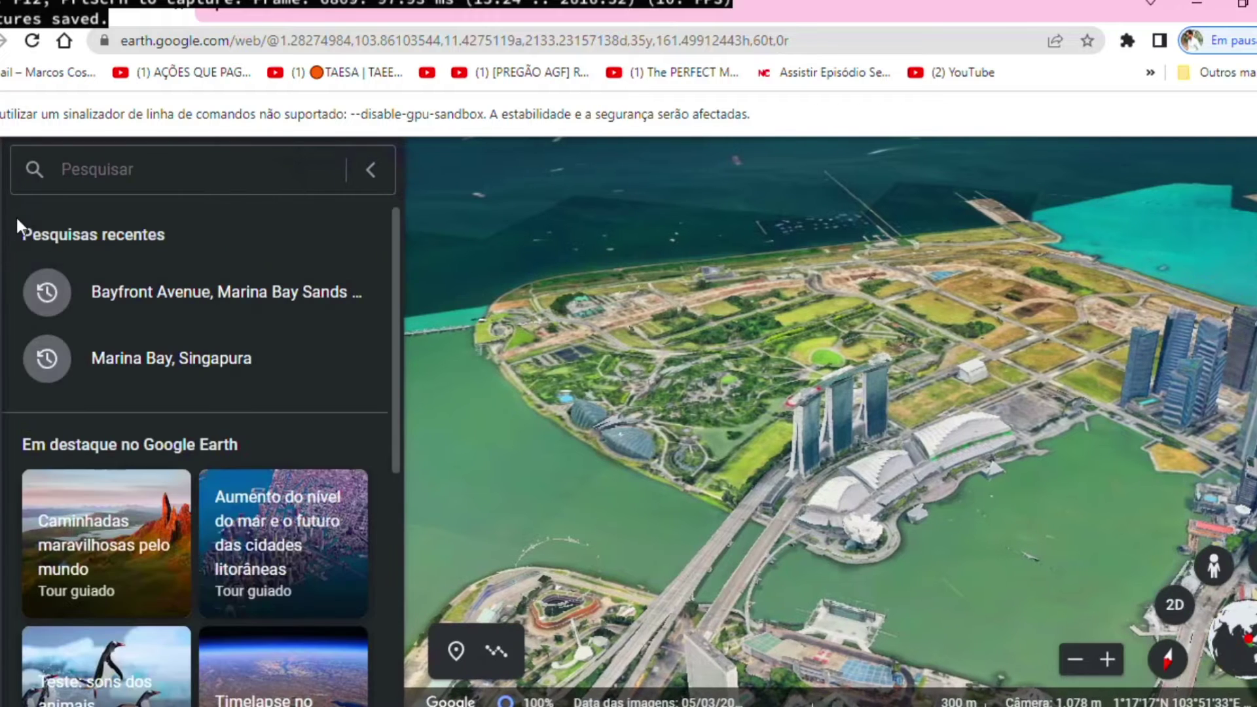
pyautogui.click(159, 311)
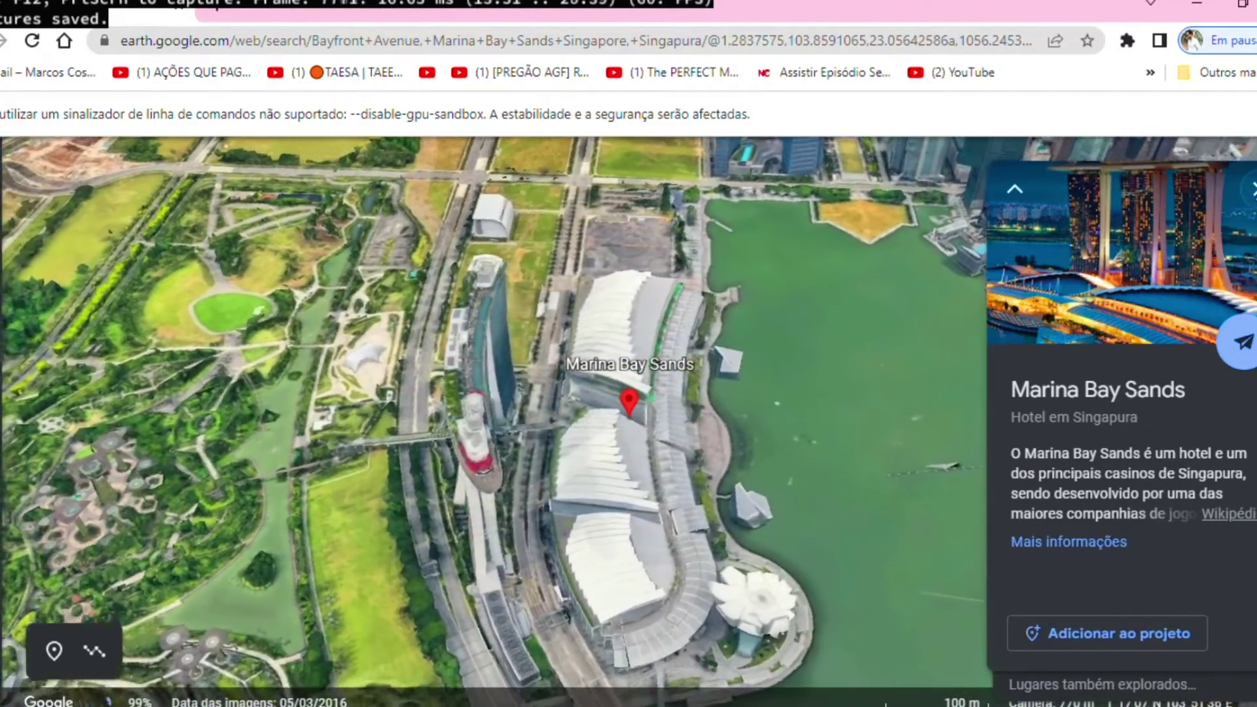
pyautogui.click(1247, 211)
pyautogui.press('o')
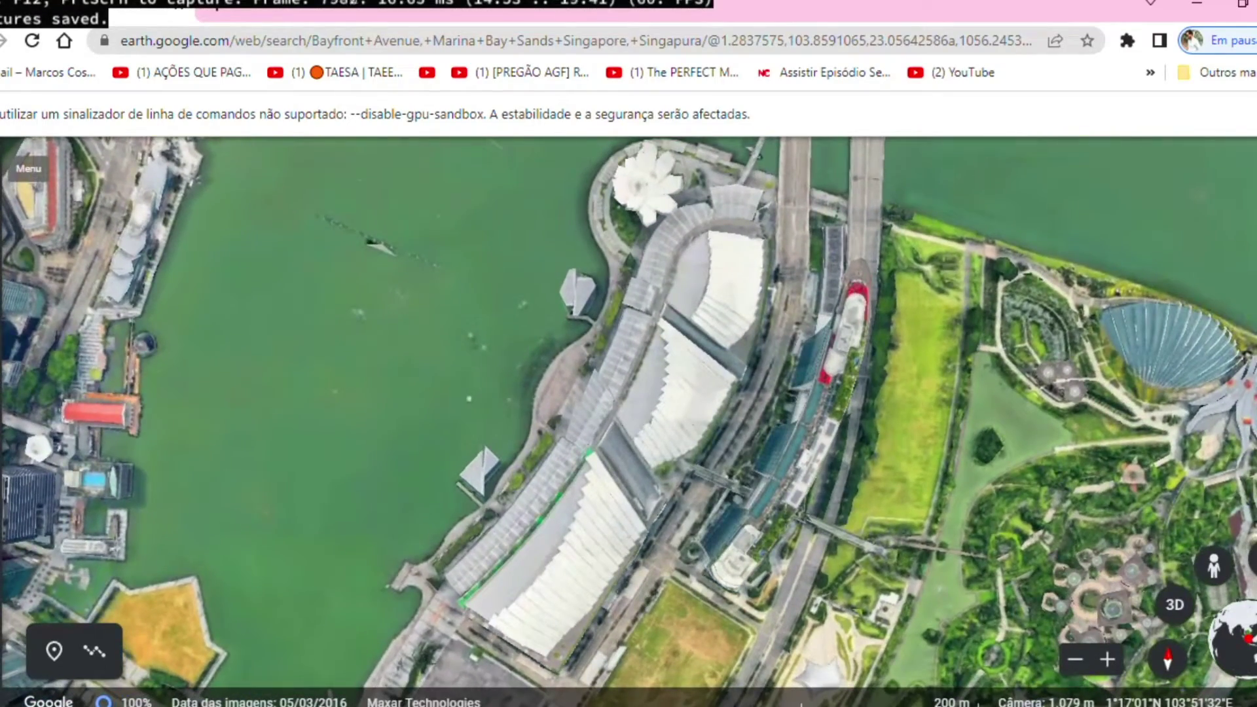
# Try the Tudo map style over Marina Bay Sands, set the style back to Limpo and close the style settings.
pyautogui.click(26, 155)
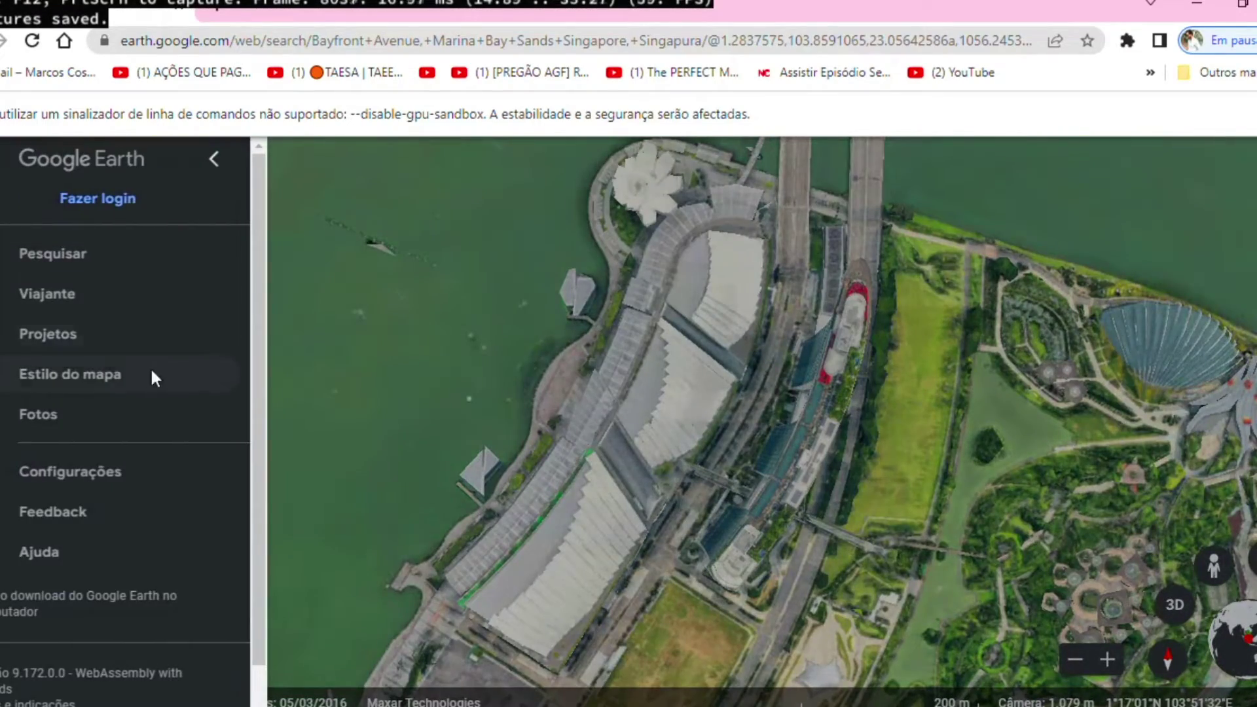
pyautogui.click(114, 377)
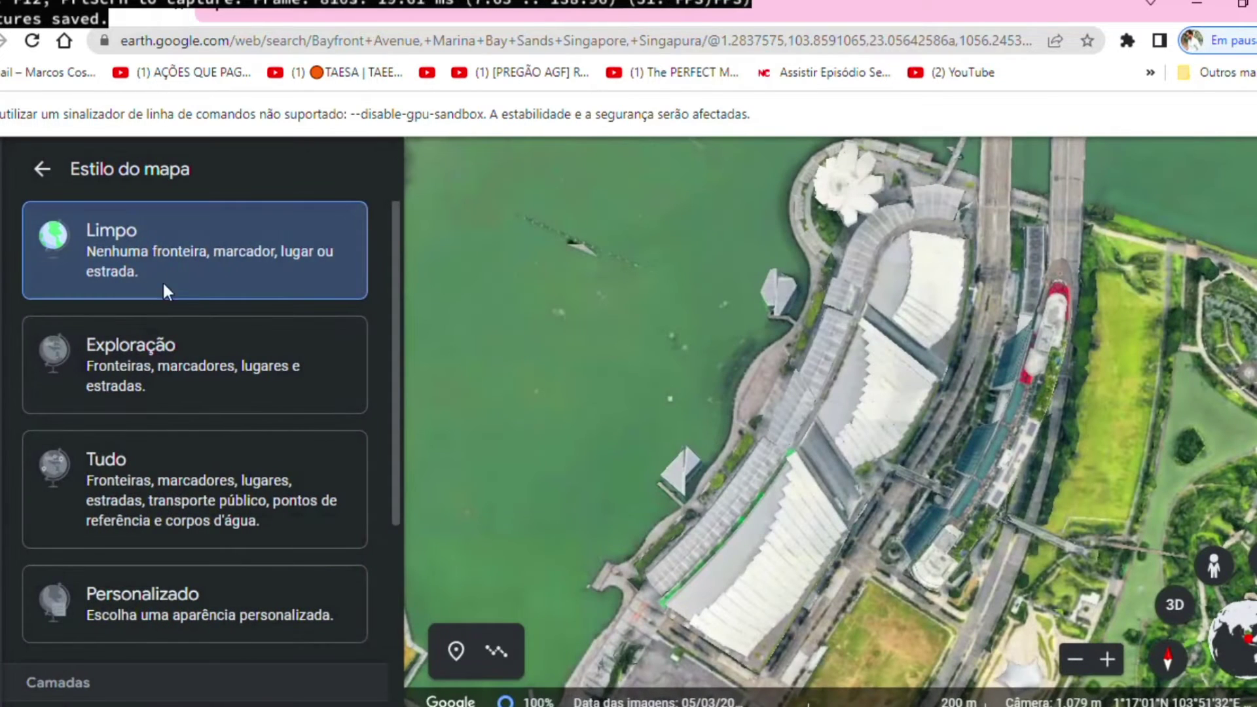
pyautogui.click(162, 458)
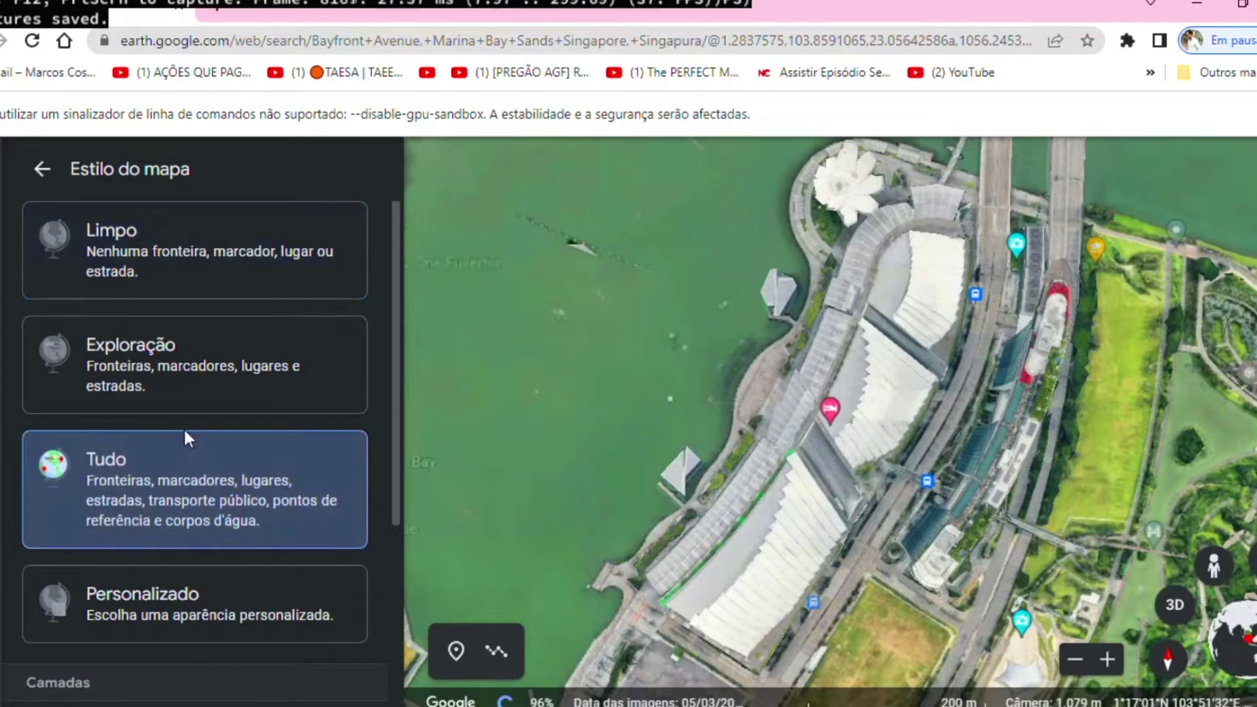
pyautogui.scroll(-3, 749, 402)
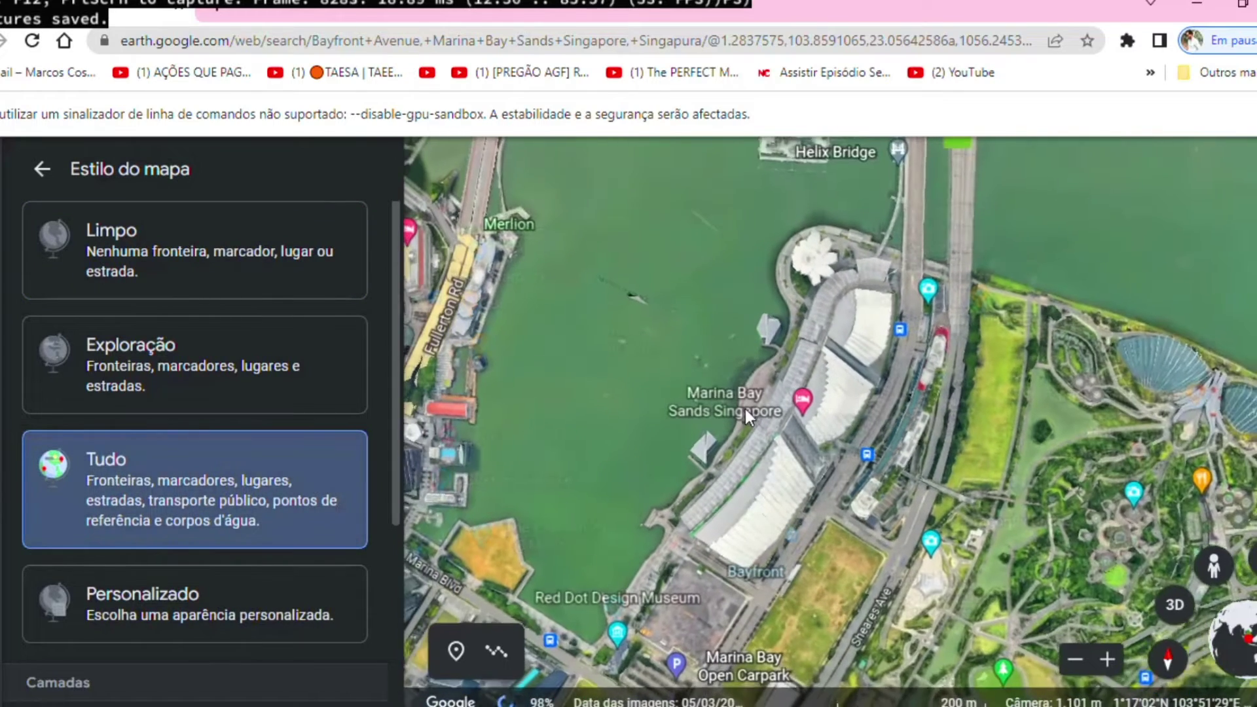
pyautogui.click(181, 254)
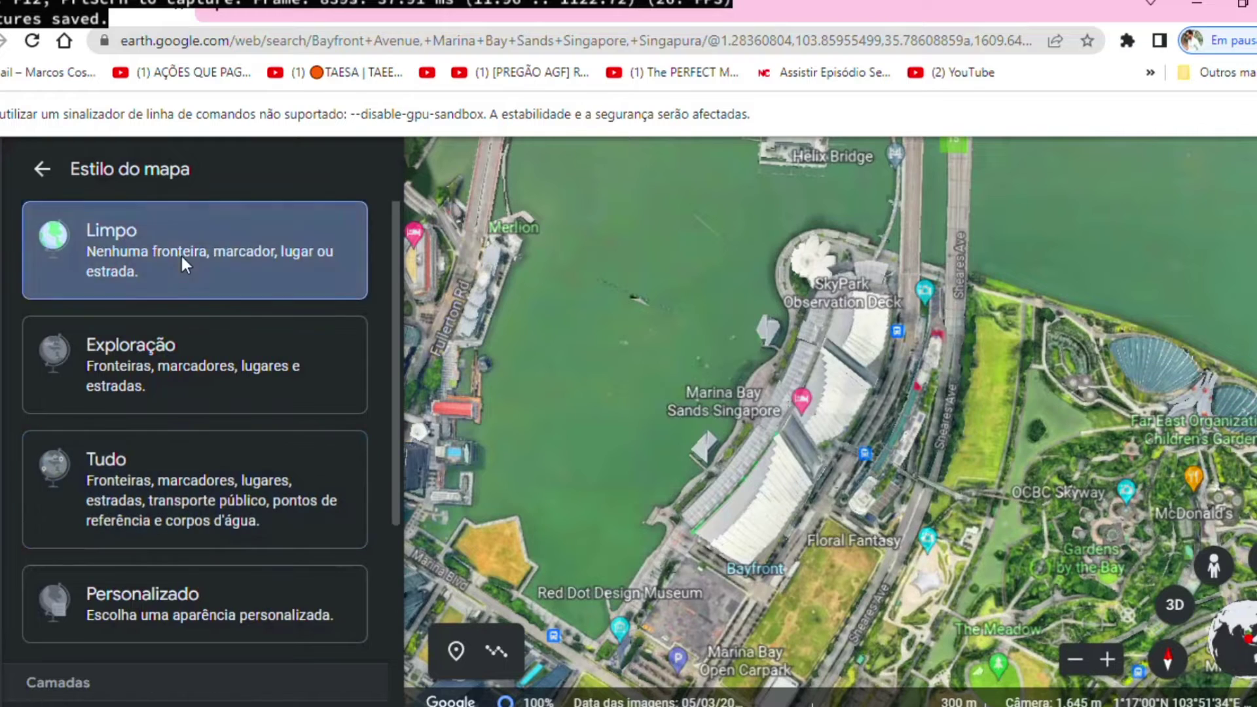
pyautogui.click(43, 170)
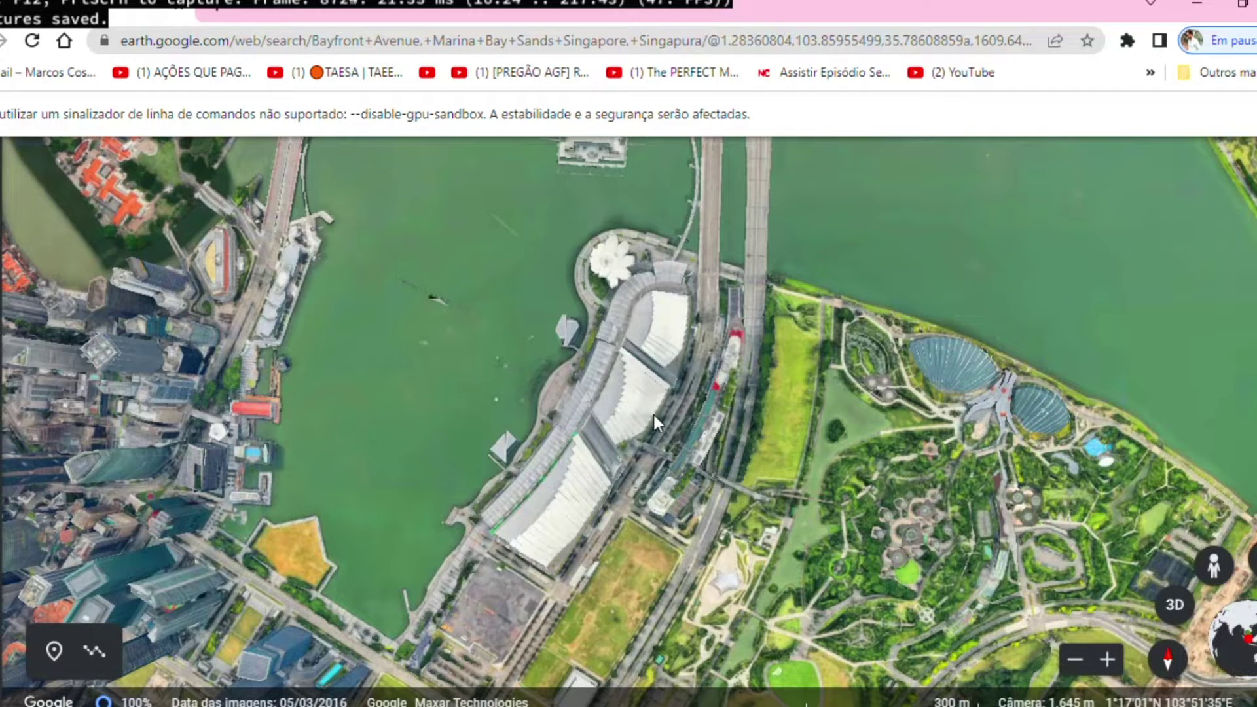
# Switch to RenderDoc, capture one frame of Chrome immediately and return to Google Earth.
pyautogui.hotkey('alt', 'Tab')
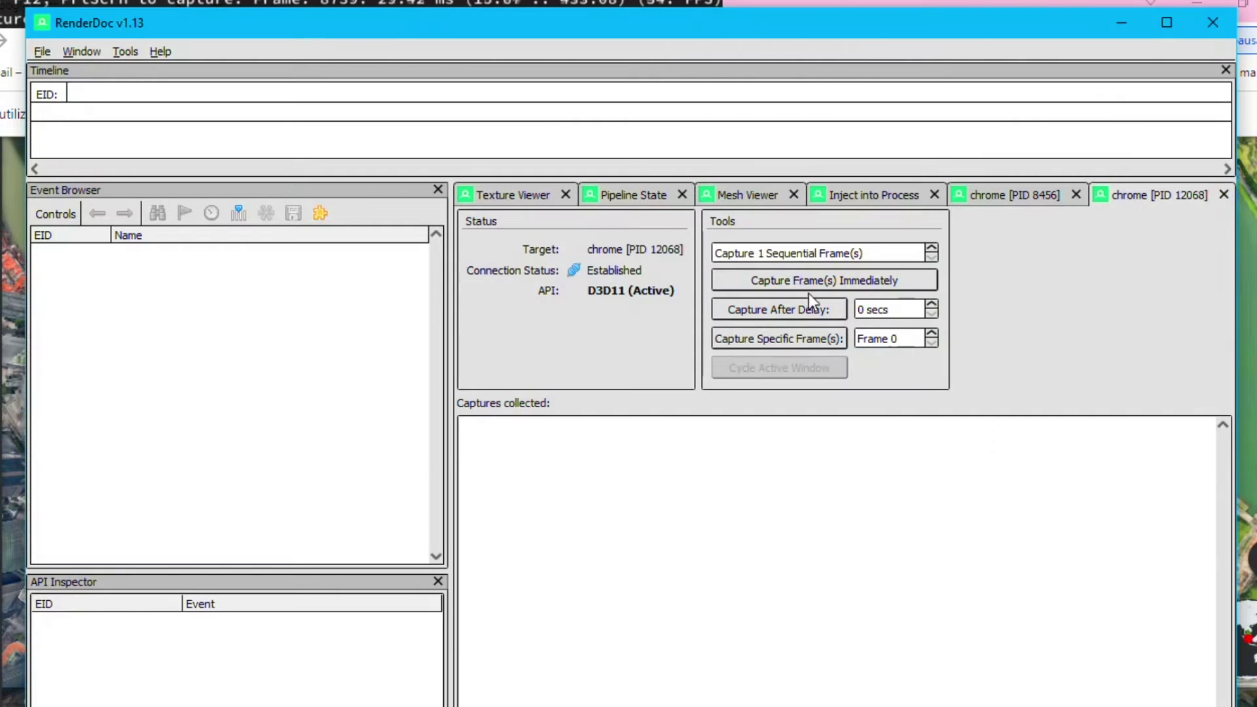
pyautogui.click(751, 279)
pyautogui.hotkey('alt', 'Tab')
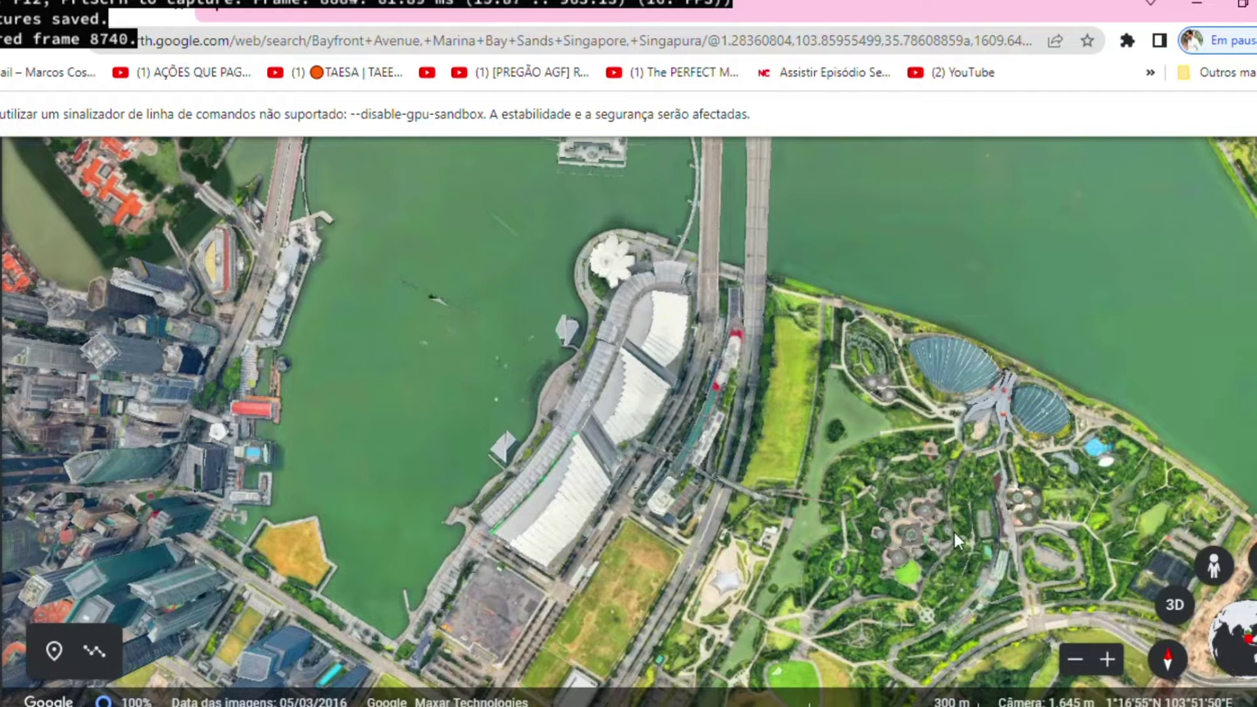
# Switch Google Earth to the 3D view, look over the Marina Bay Sands area and return to RenderDoc's collected captures.
pyautogui.click(1175, 606)
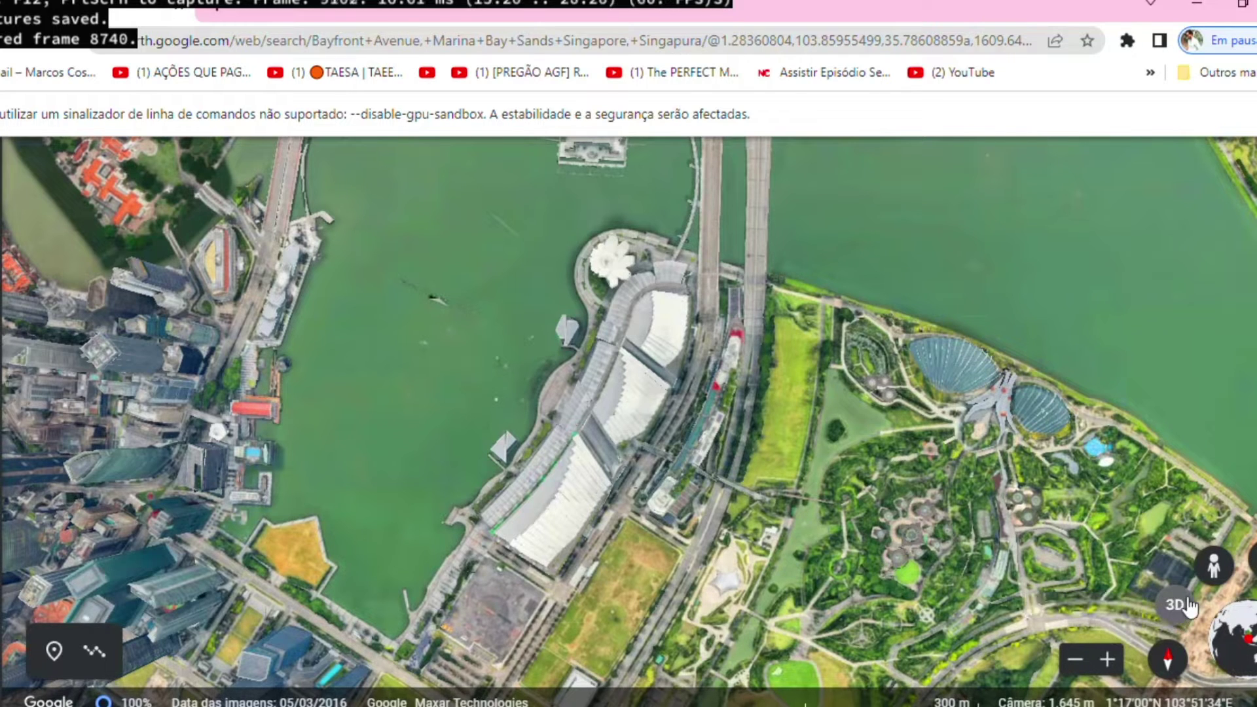
pyautogui.click(1176, 609)
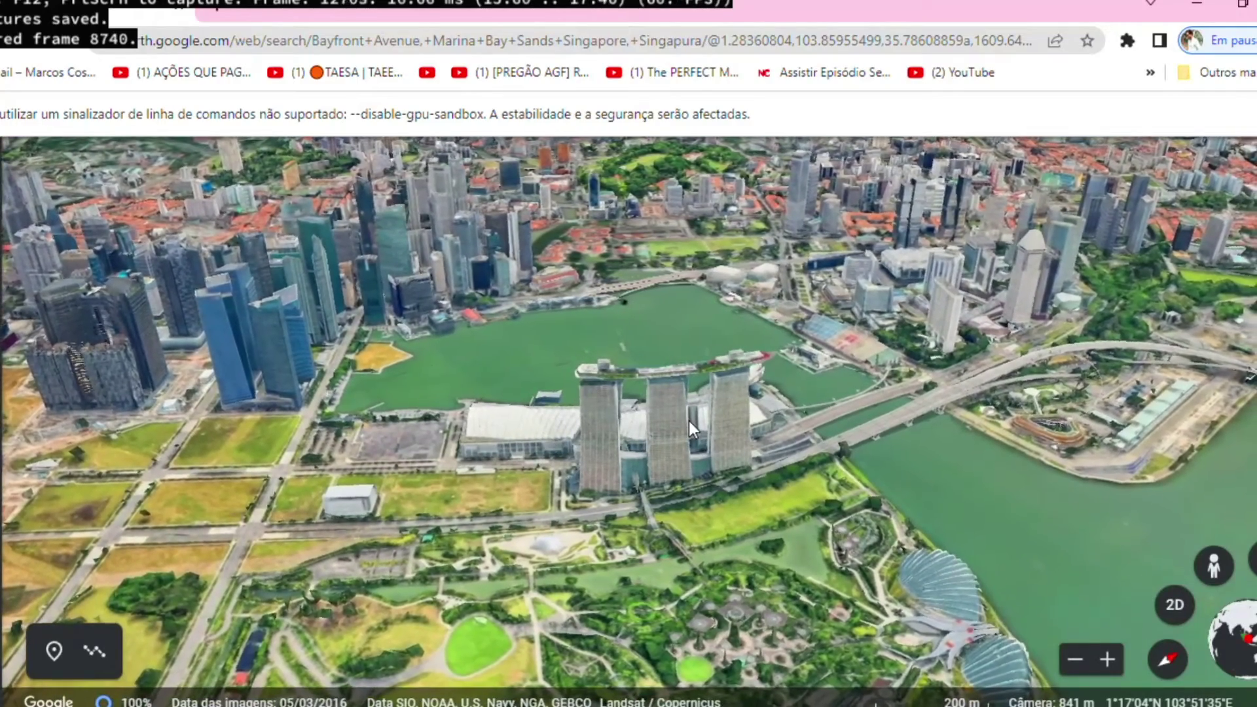
pyautogui.hotkey('alt', 'Tab')
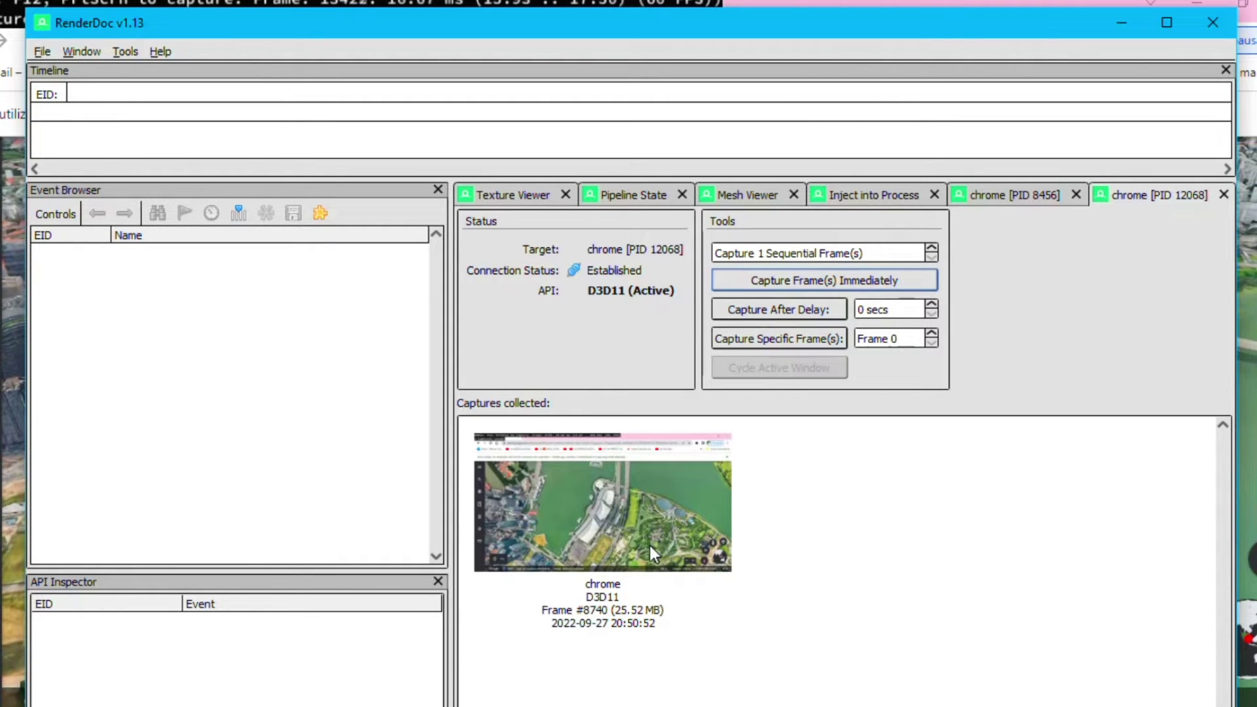
# Launch Blender and dismiss its splash screen to reach the default scene.
pyautogui.press('super')
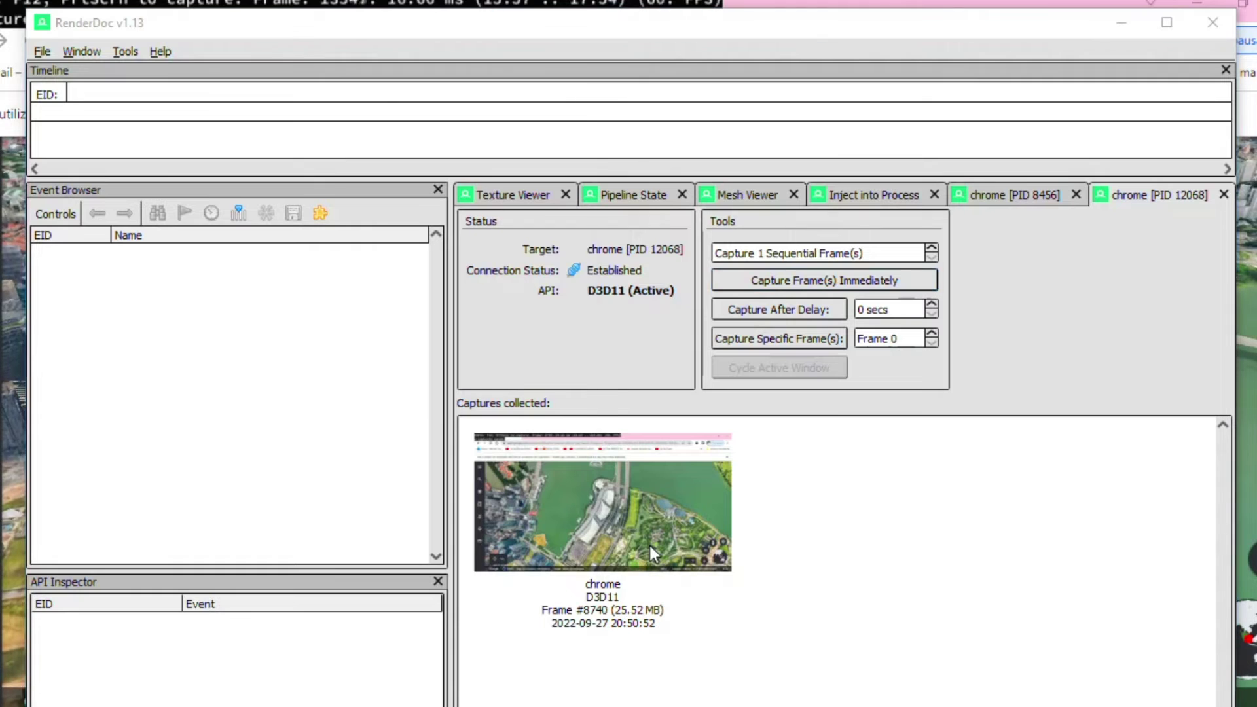
pyautogui.write('blender')
pyautogui.press('Return')
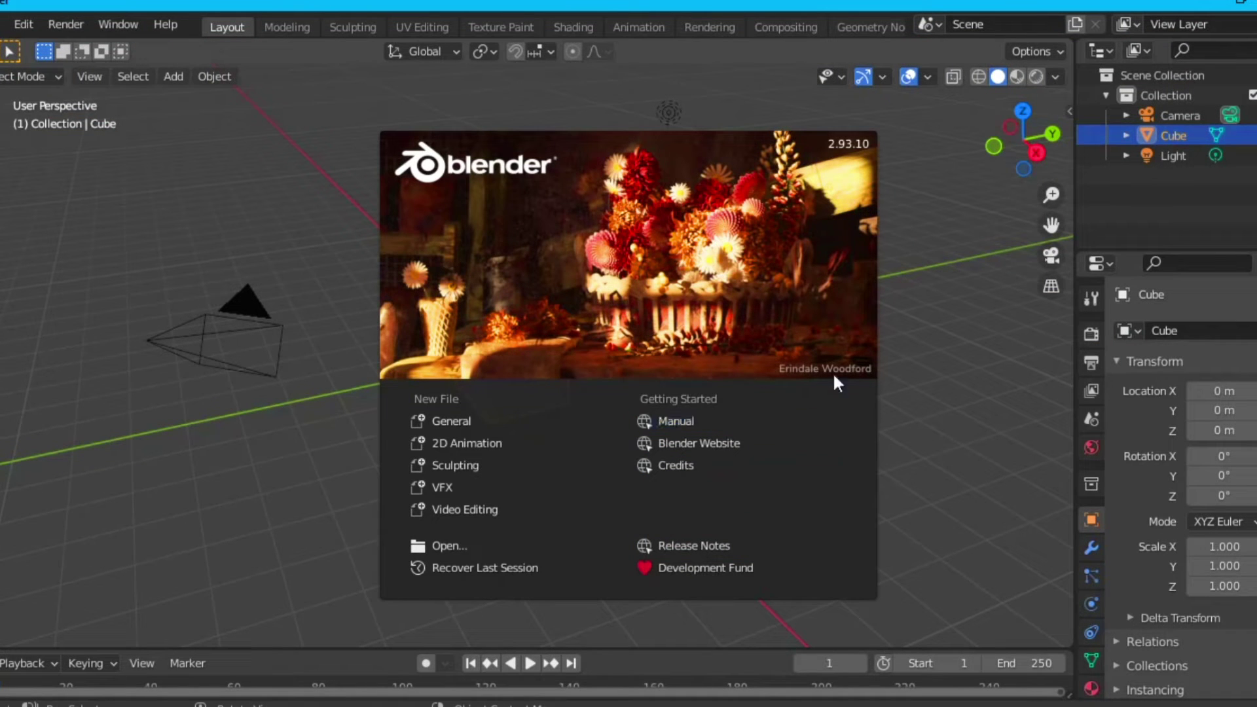
pyautogui.click(877, 428)
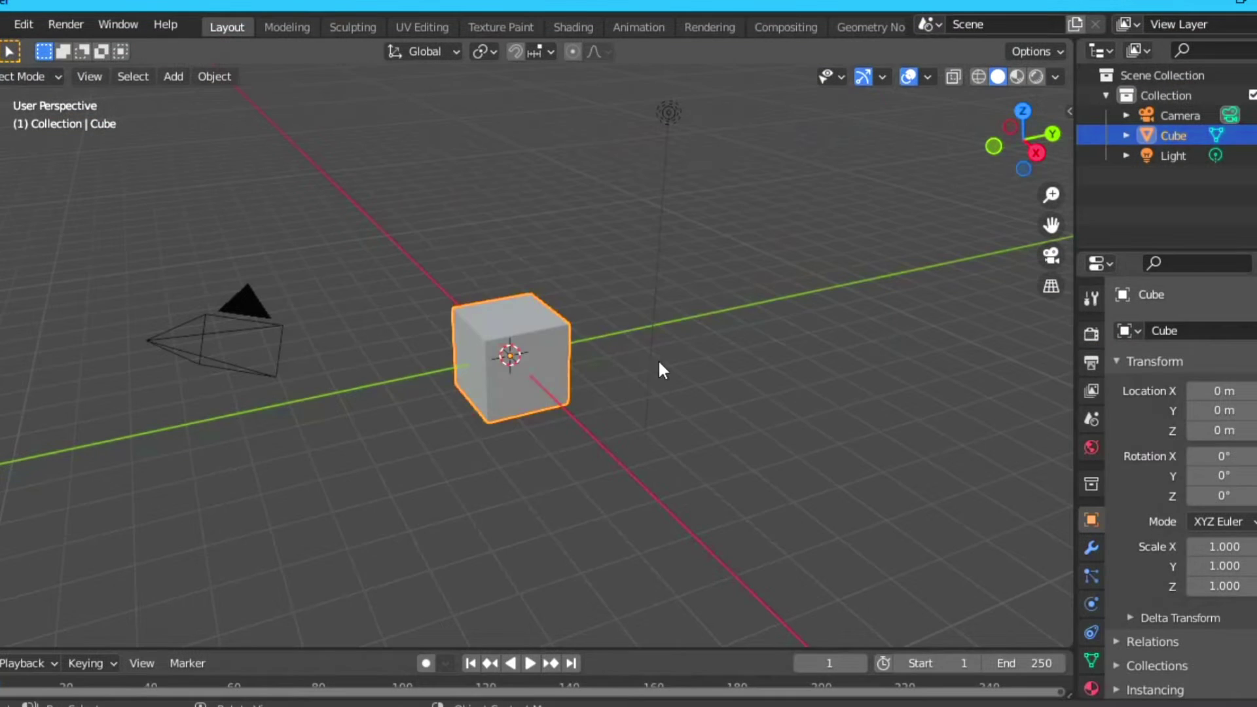
# Delete the default cube and start a Google Maps Capture (.rdc) import, browsing to the MARINA BAY folder on the Desktop.
pyautogui.press('Delete')
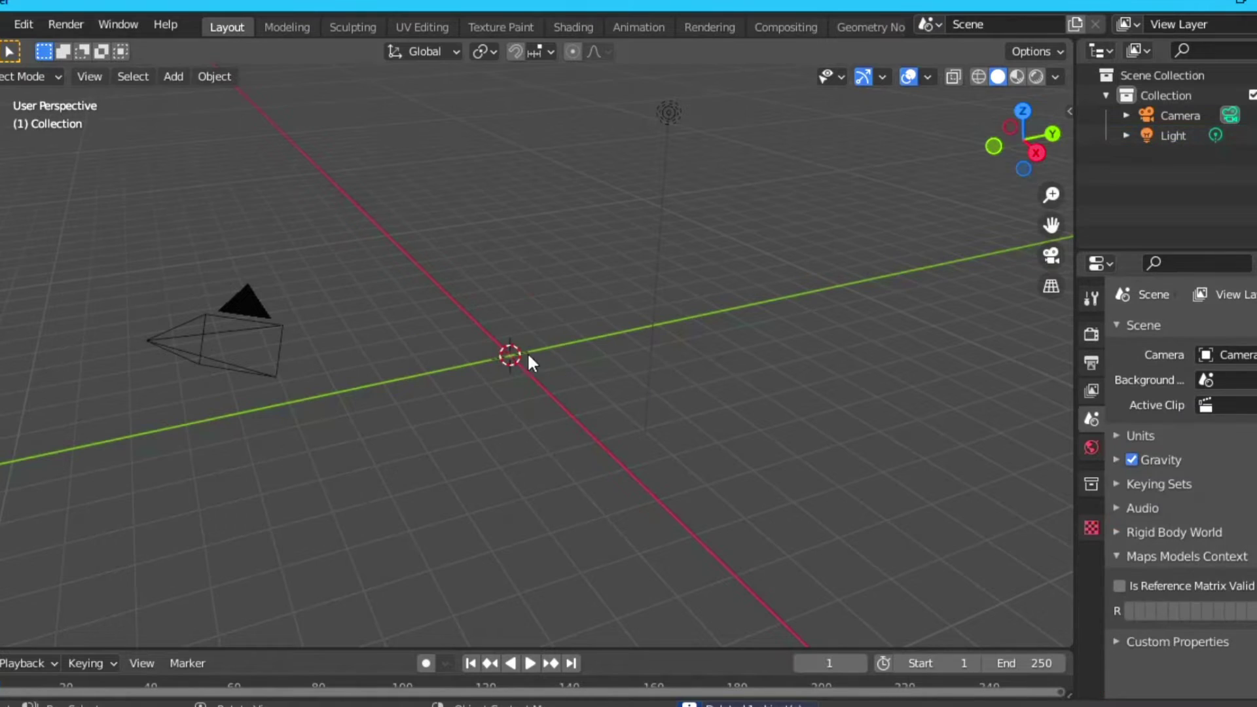
pyautogui.click(2, 29)
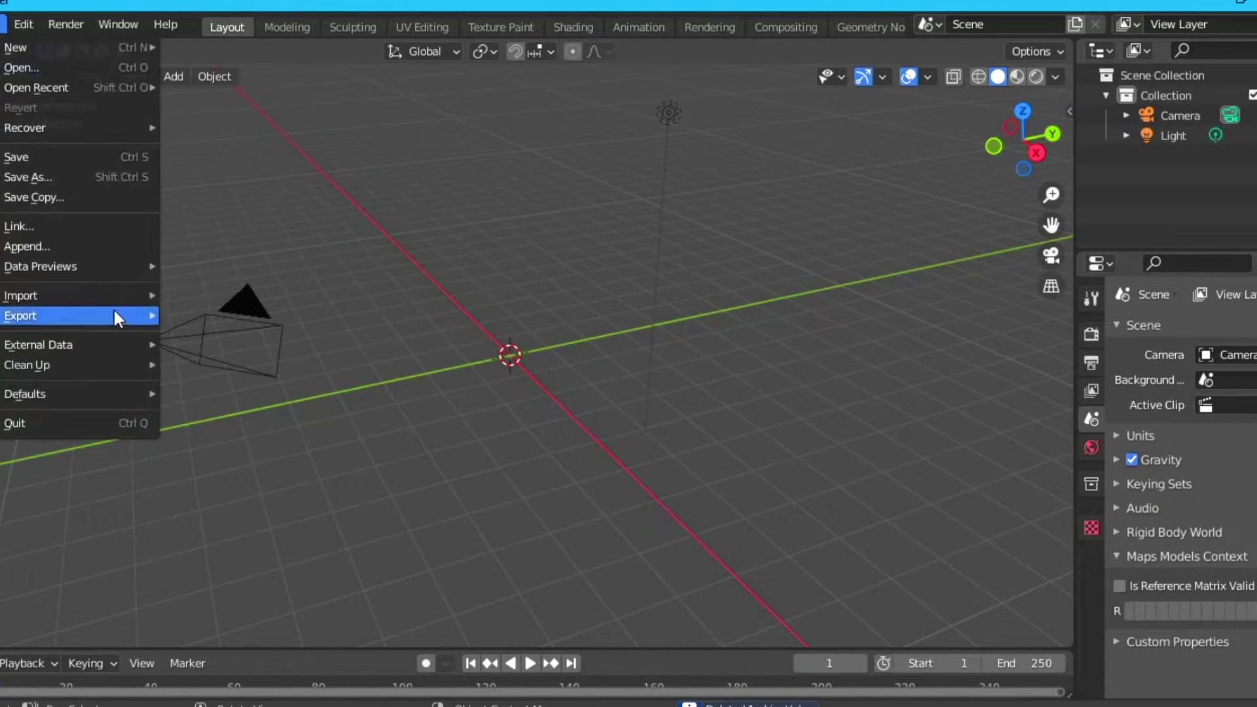
pyautogui.moveTo(104, 293)
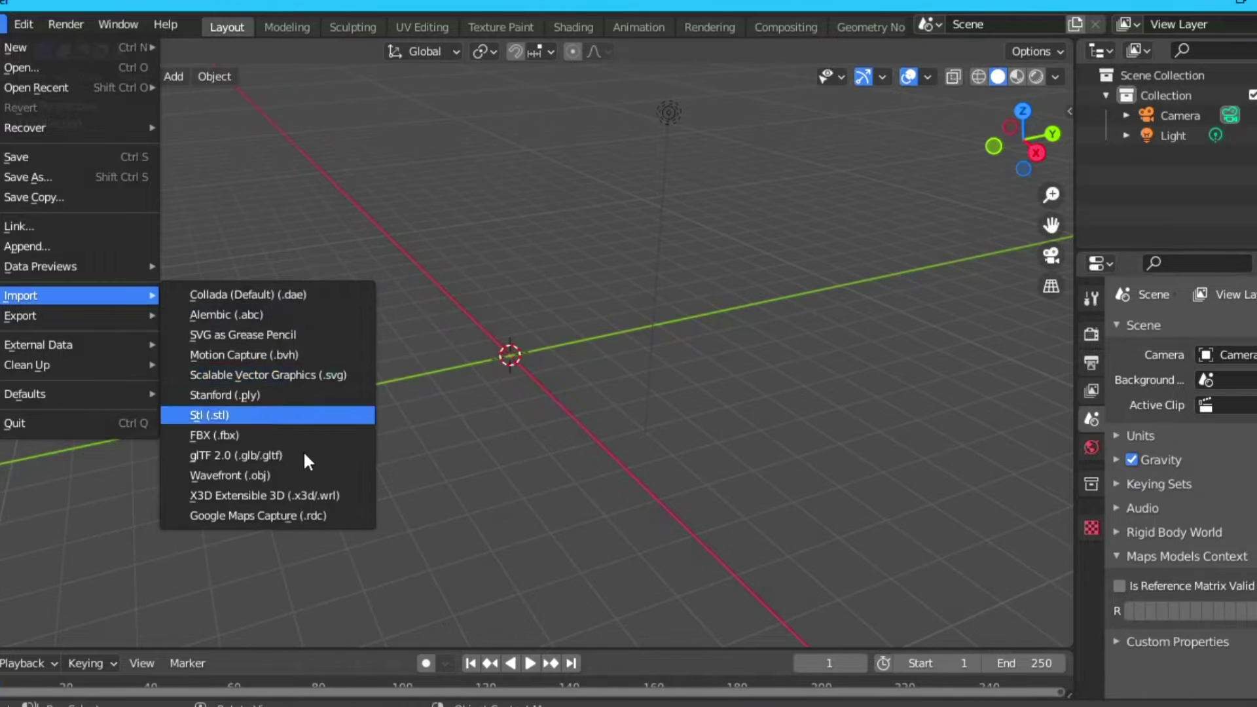
pyautogui.click(292, 516)
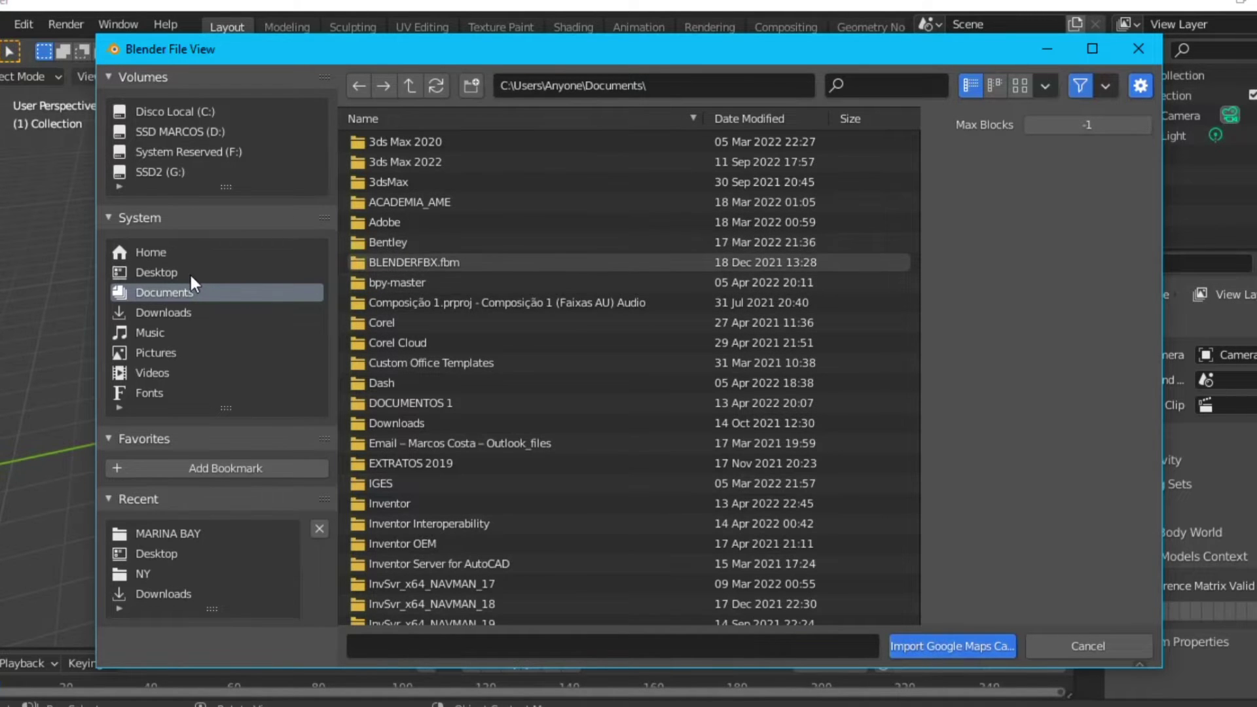
pyautogui.click(158, 273)
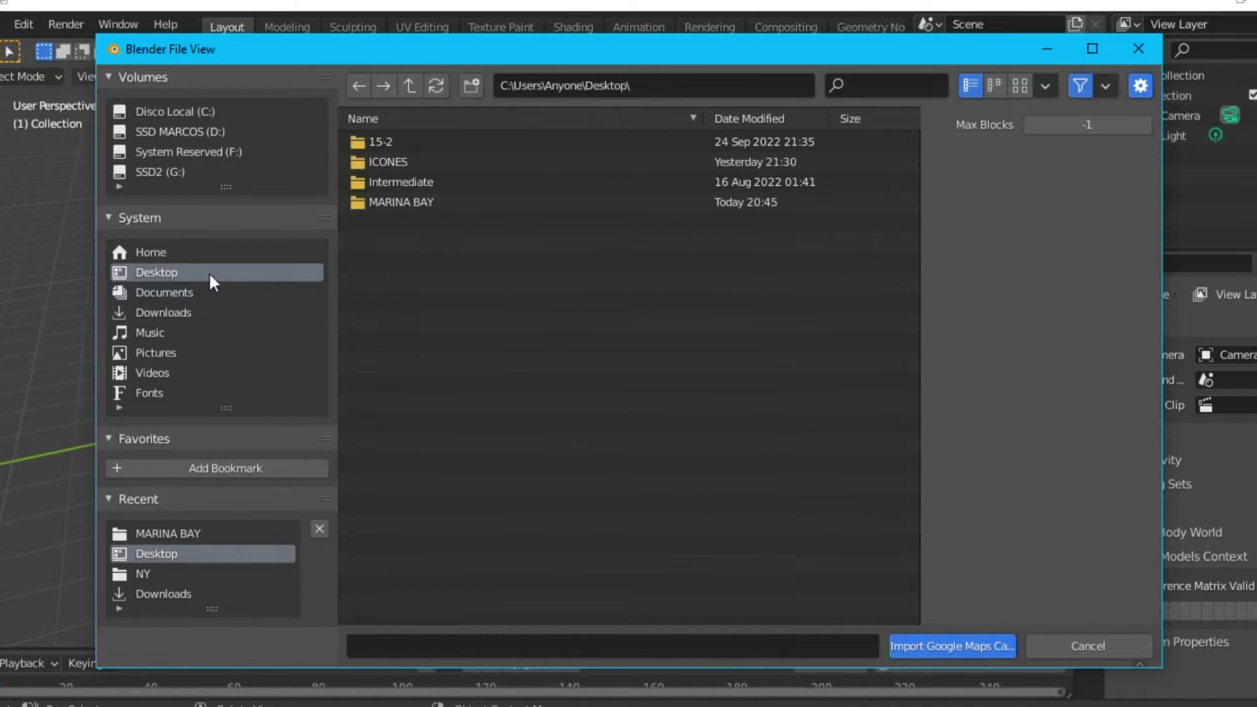
pyautogui.click(416, 206)
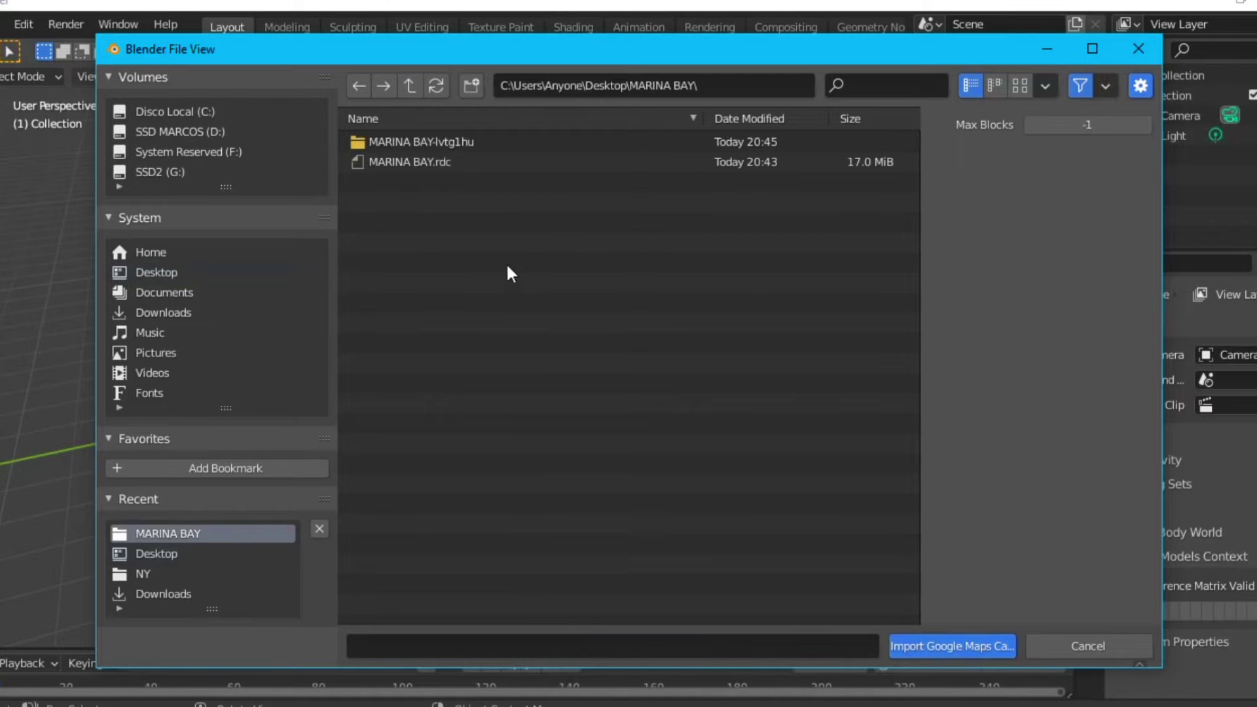
# Switch to RenderDoc and save the collected Chrome capture as "marina bay2" in the MARINA BAY folder.
pyautogui.hotkey('alt', 'Tab')
pyautogui.hotkey('alt', 'Tab')
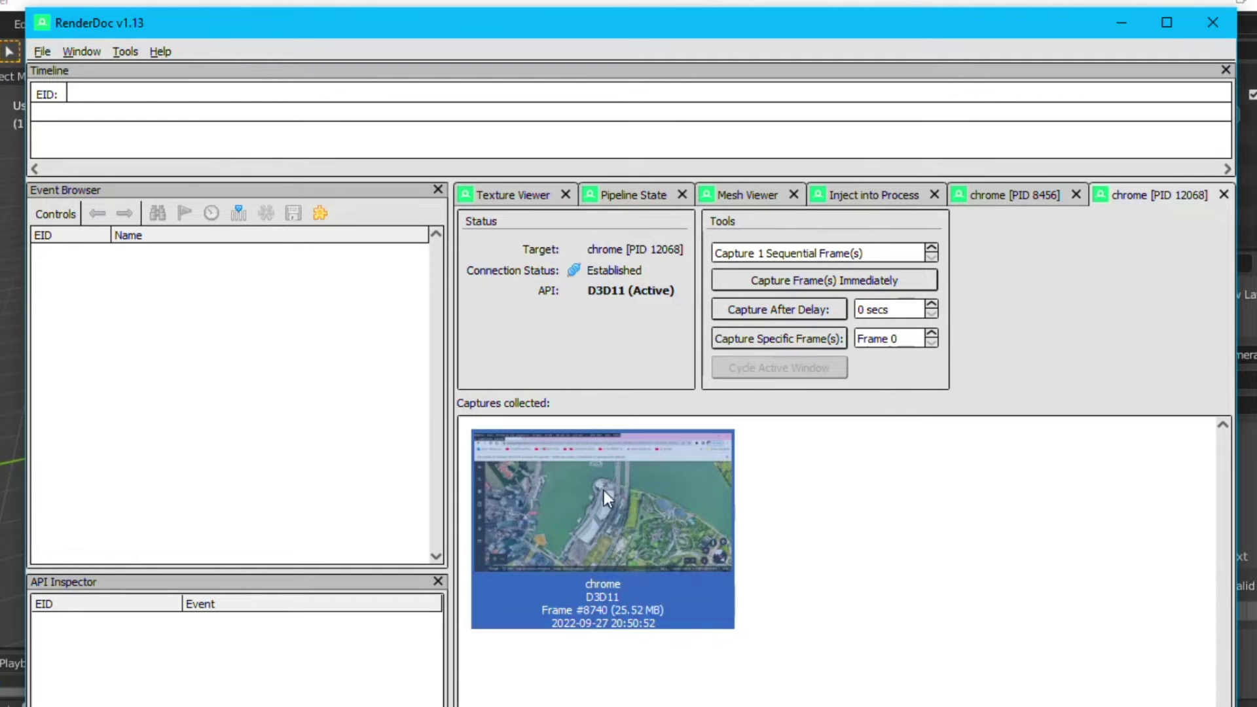
pyautogui.rightClick(604, 490)
pyautogui.click(638, 521)
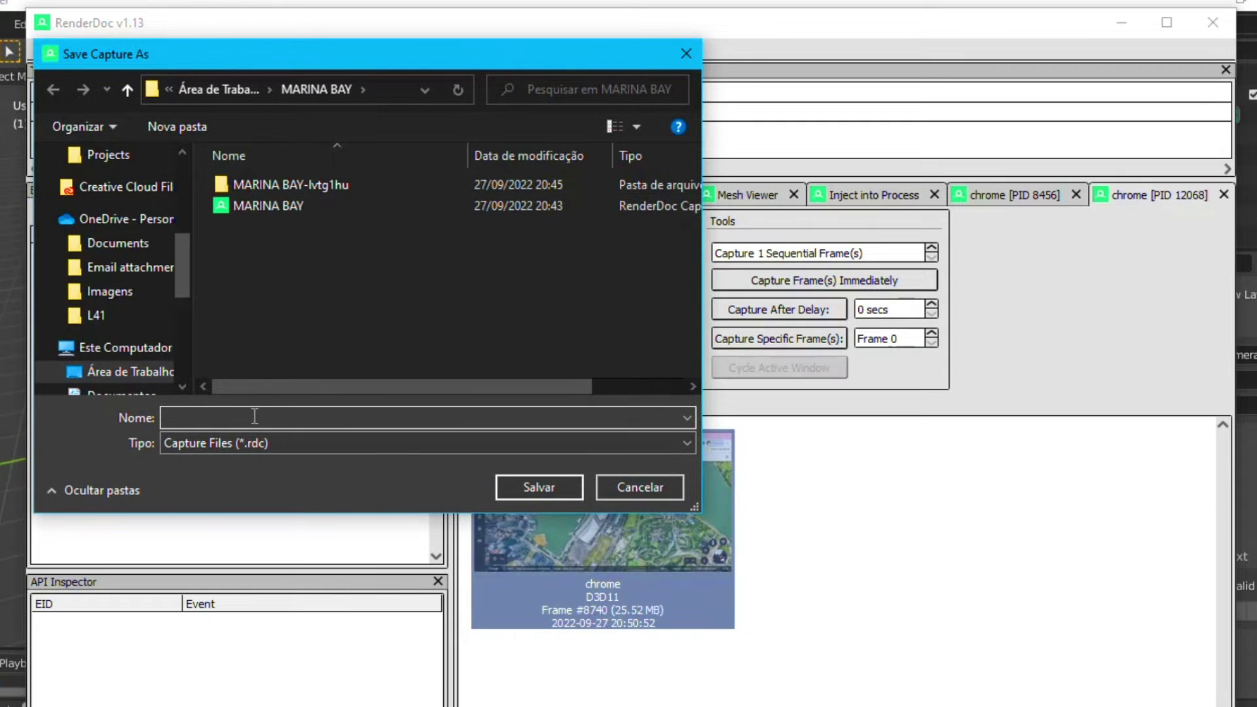
pyautogui.write('marina')
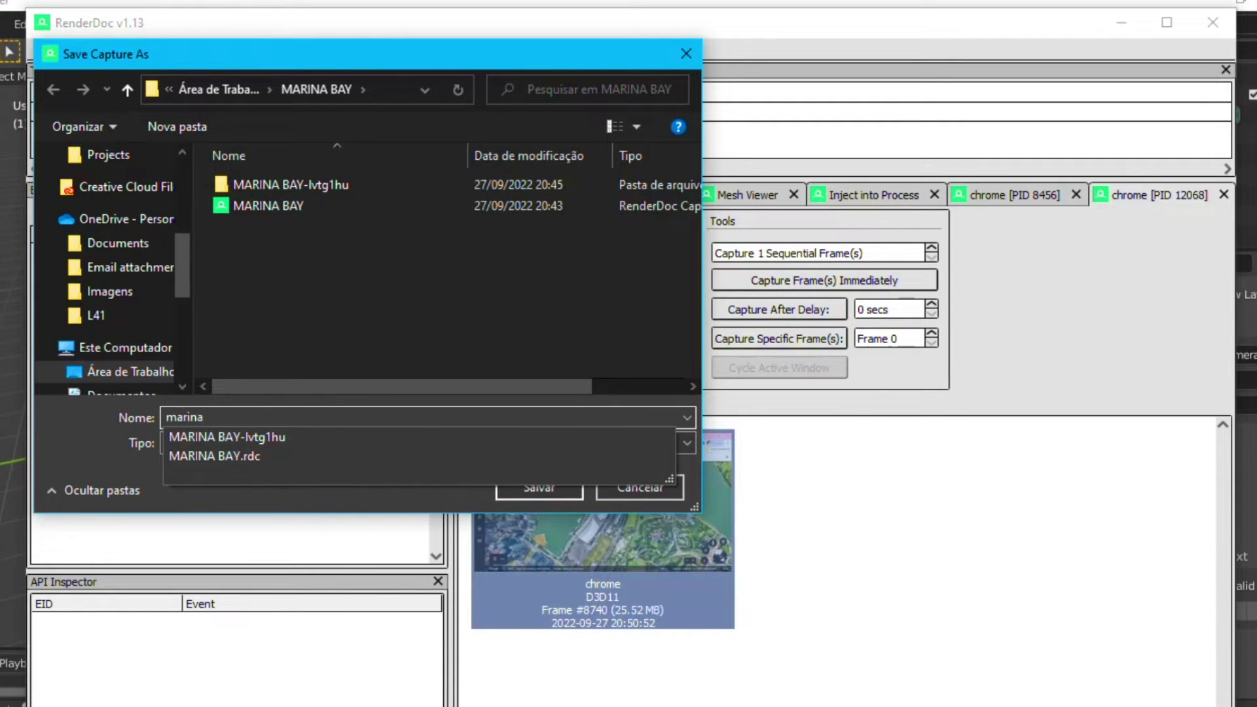
pyautogui.write(' bay2')
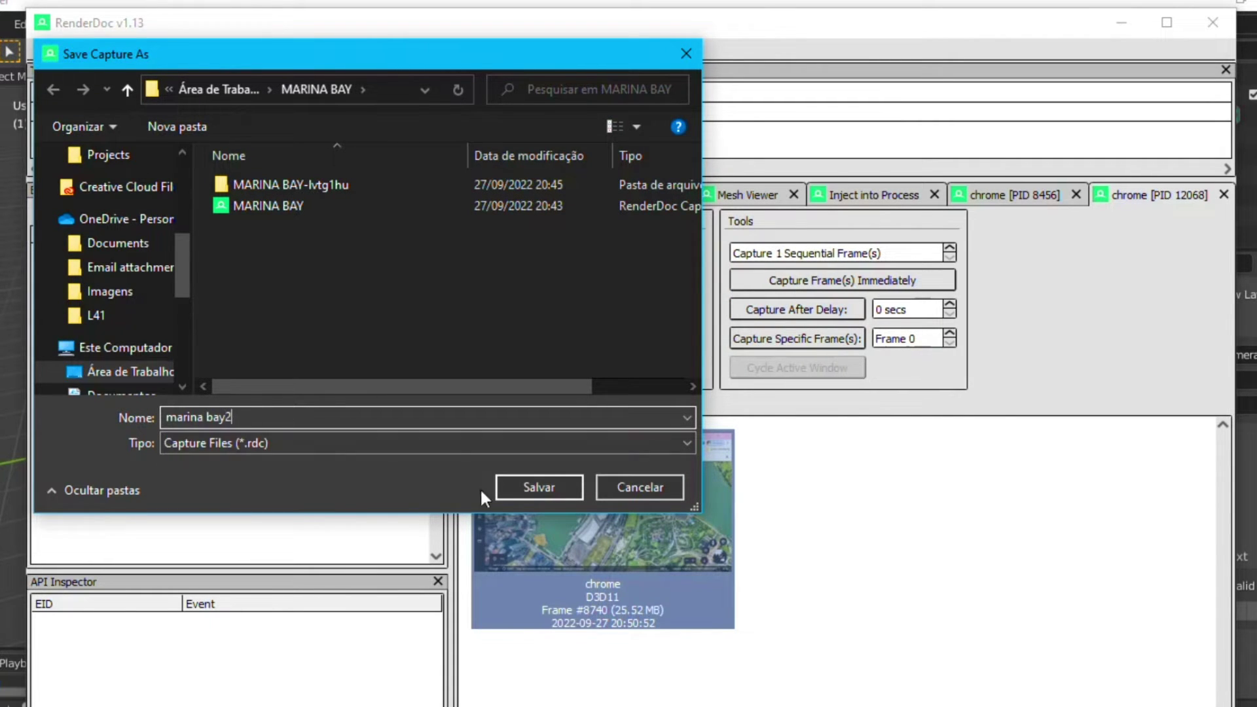
pyautogui.click(547, 488)
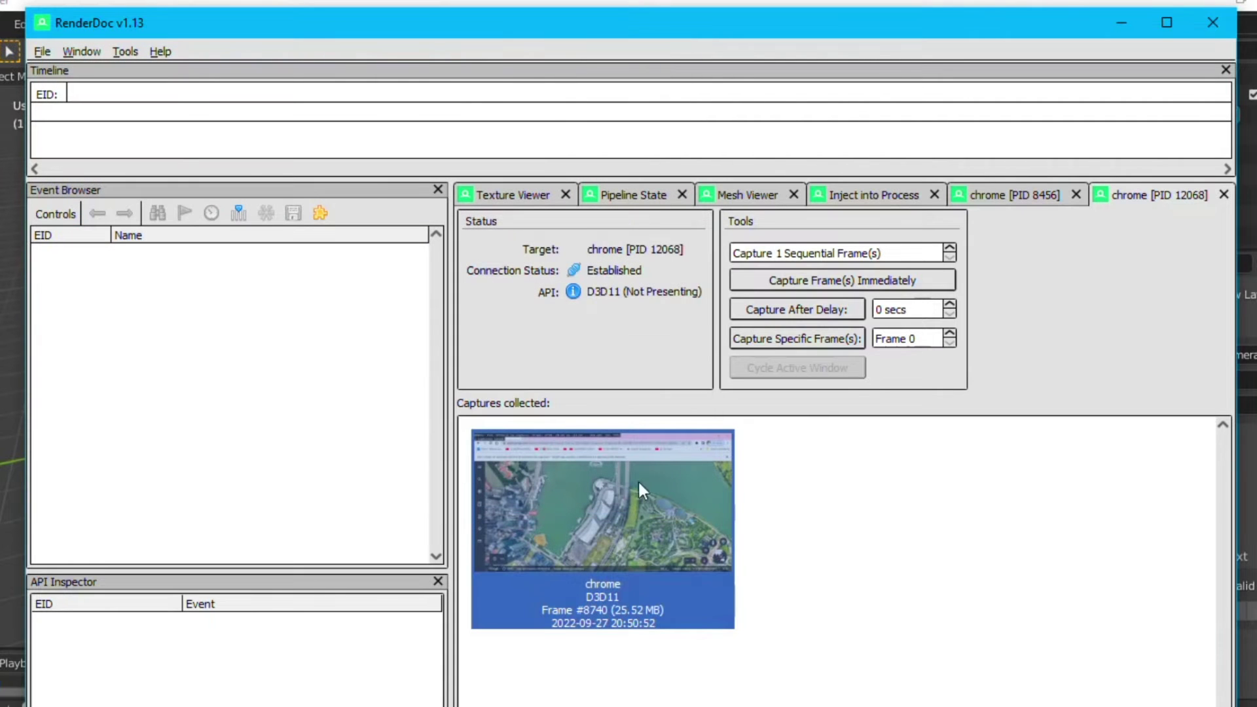
# Return to Blender, refresh the MARINA BAY folder listing and import marina bay2.rdc.
pyautogui.click(1120, 22)
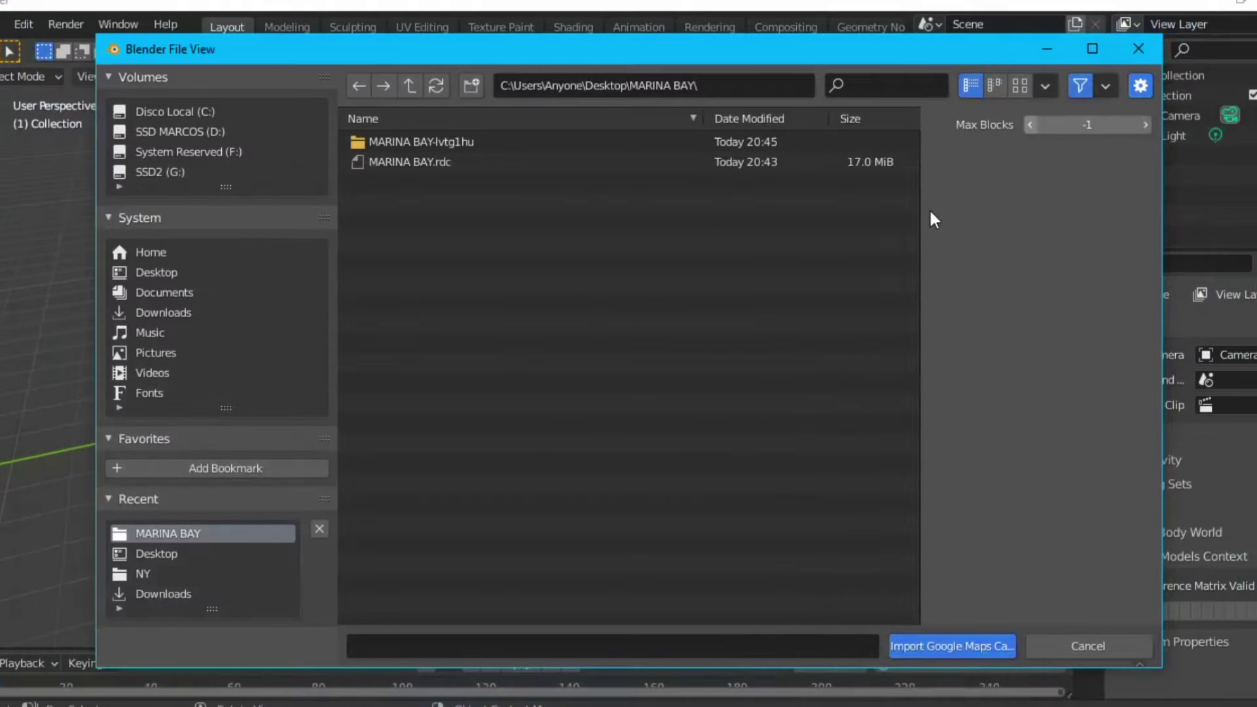
pyautogui.click(435, 86)
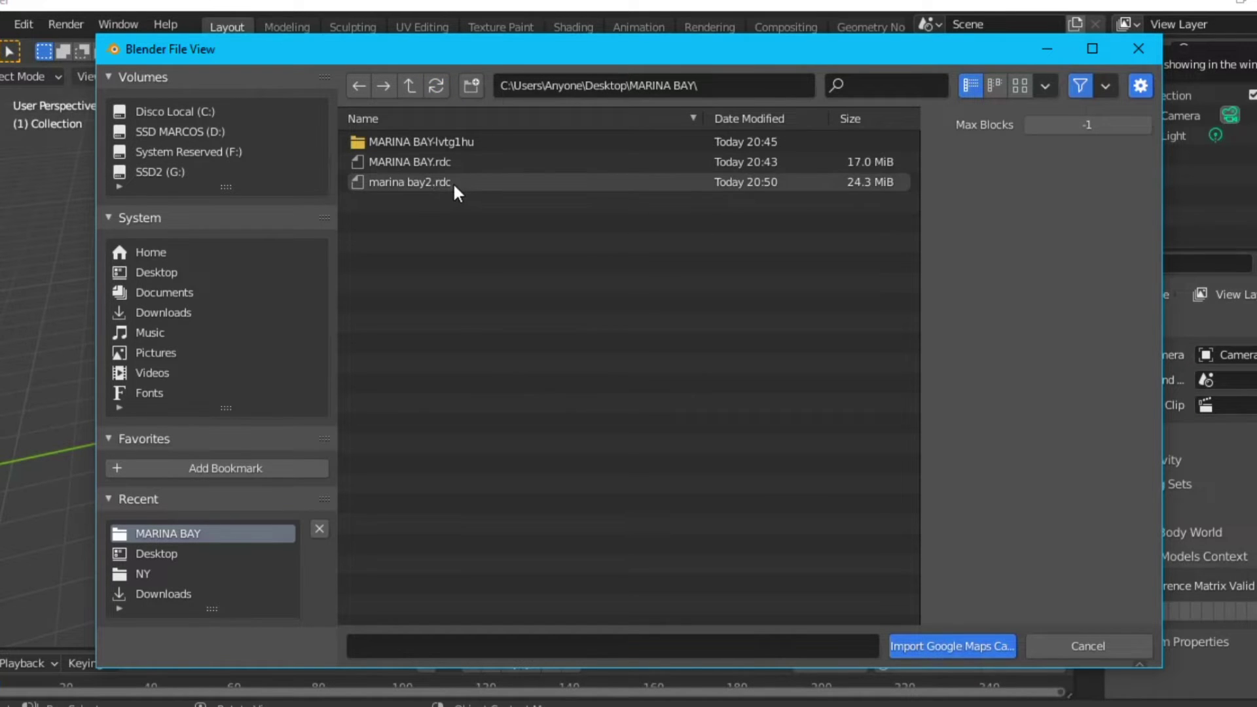
pyautogui.doubleClick(474, 180)
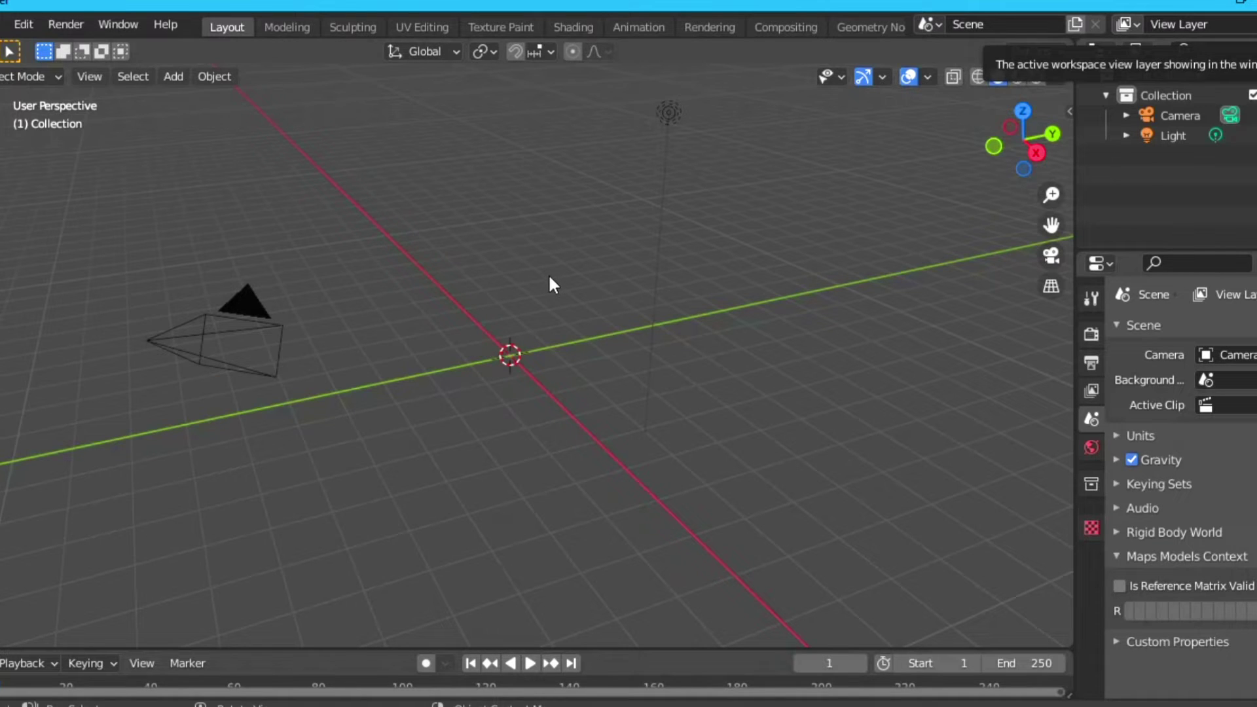
# Show the imported city model with its textures in Material Preview shading and inspect it from several angles.
pyautogui.moveTo(347, 419); pyautogui.dragTo(650, 430)
pyautogui.scroll(5, 650, 431)
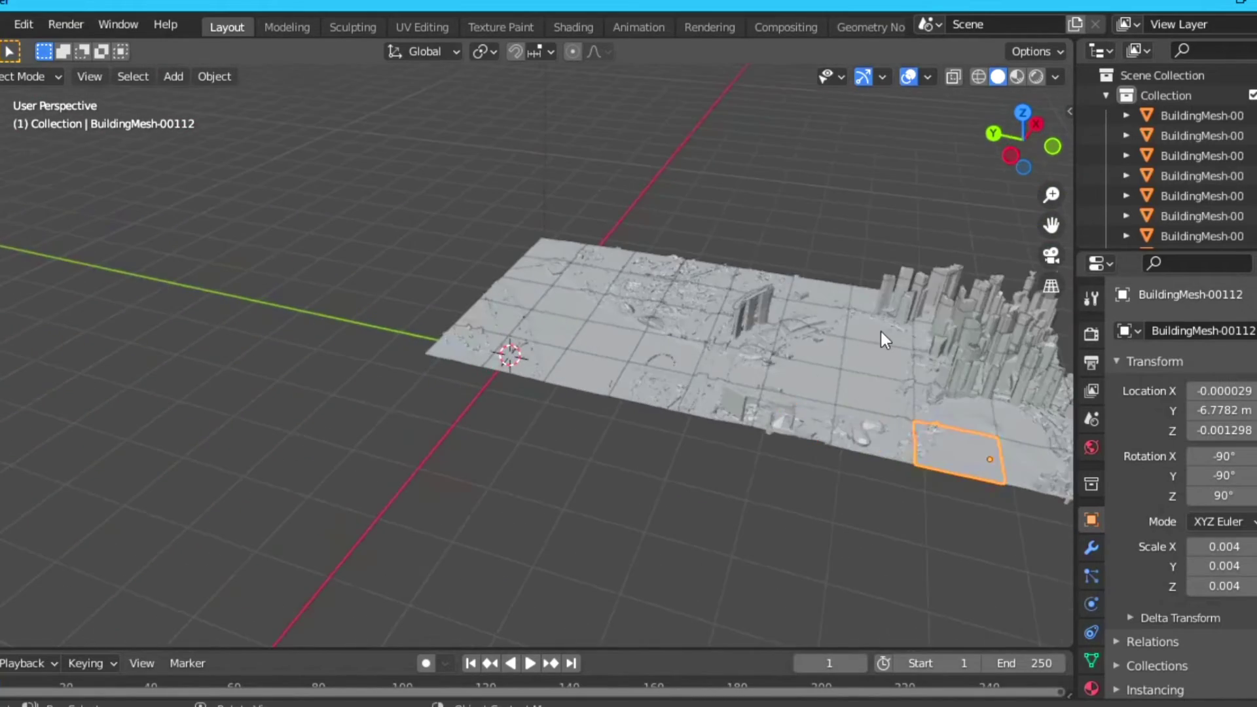
pyautogui.moveTo(866, 368)
pyautogui.mouseDown()
pyautogui.moveTo(717, 359)
pyautogui.moveTo(638, 312)
pyautogui.mouseUp()
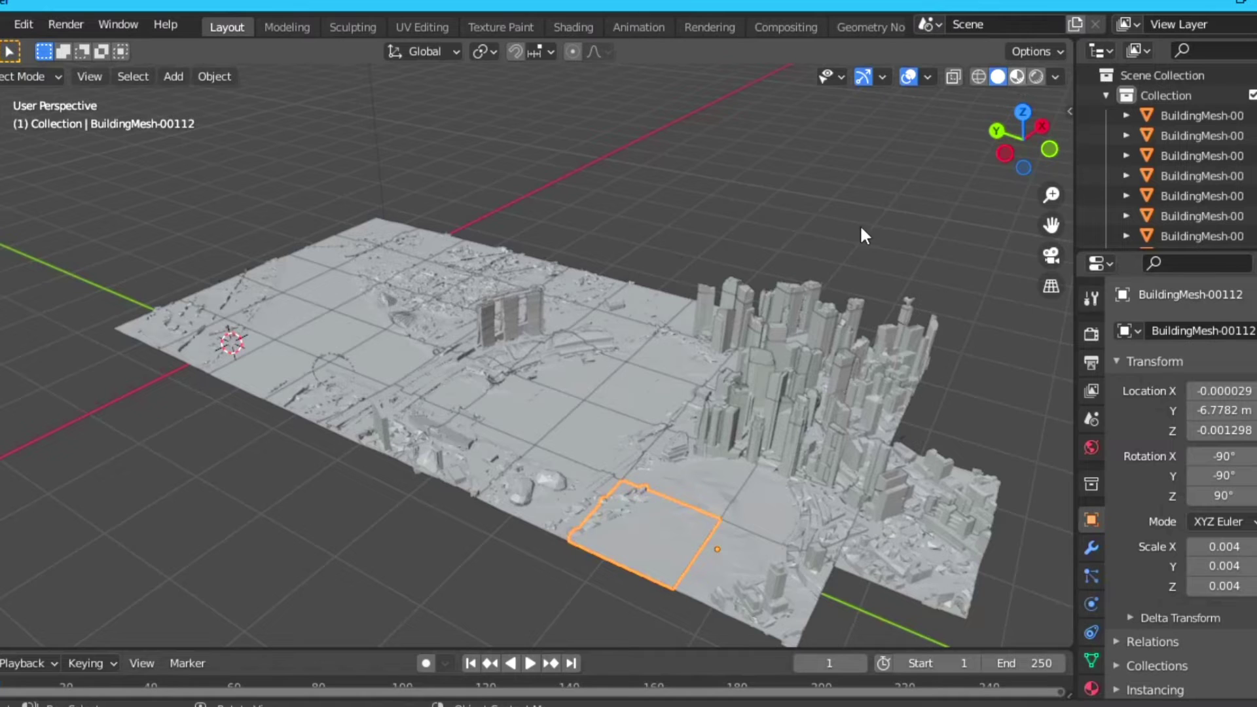
pyautogui.press('z')
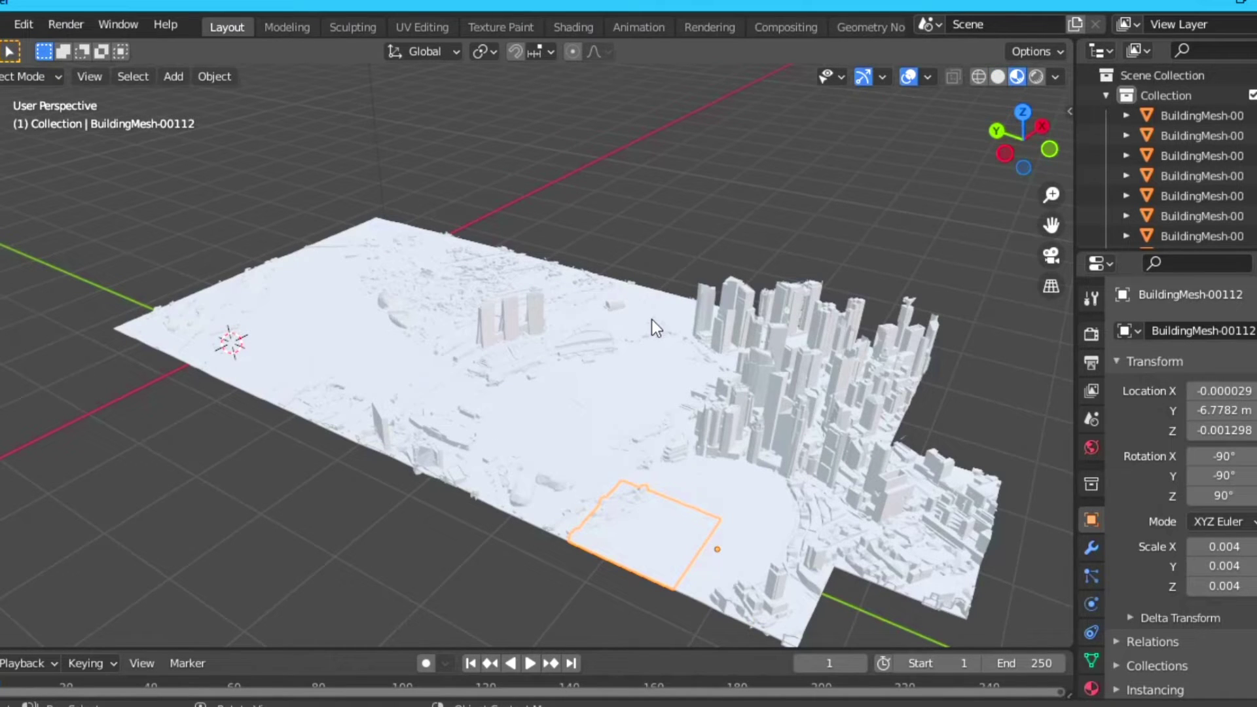
pyautogui.scroll(3, 584, 336)
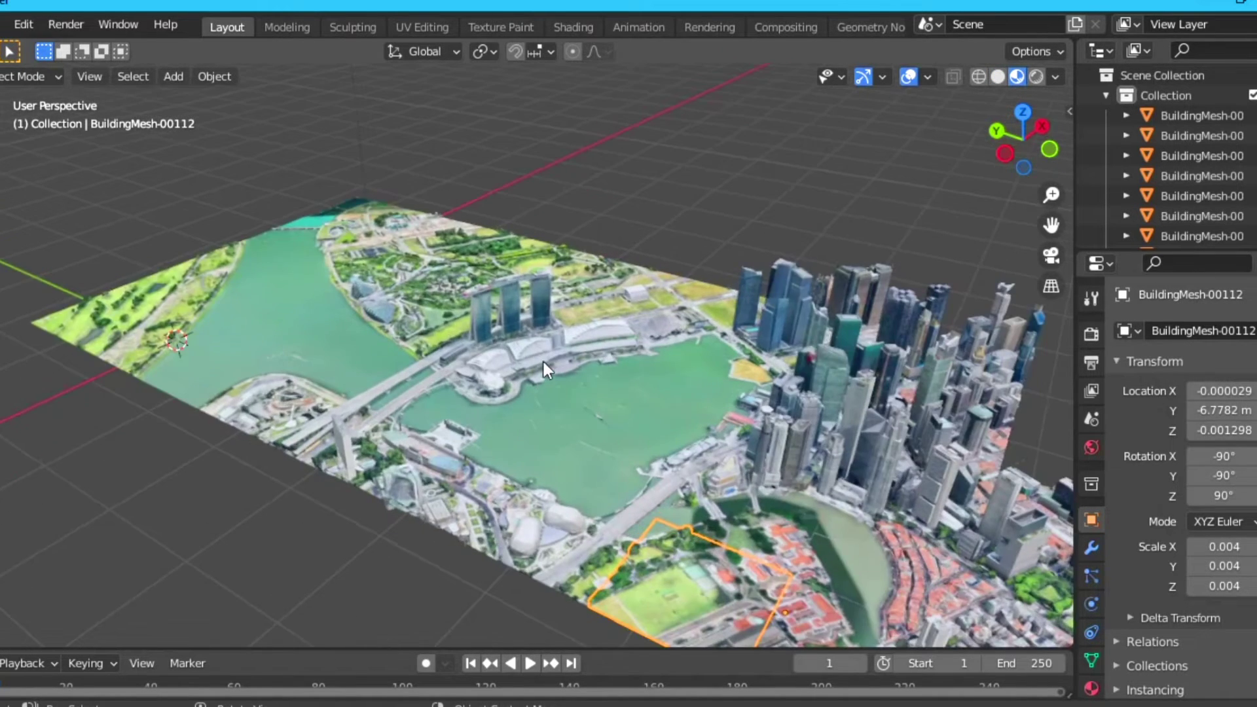
pyautogui.moveTo(557, 378); pyautogui.dragTo(438, 263)
pyautogui.moveTo(344, 256); pyautogui.dragTo(768, 288)
pyautogui.moveTo(673, 305); pyautogui.dragTo(612, 308)
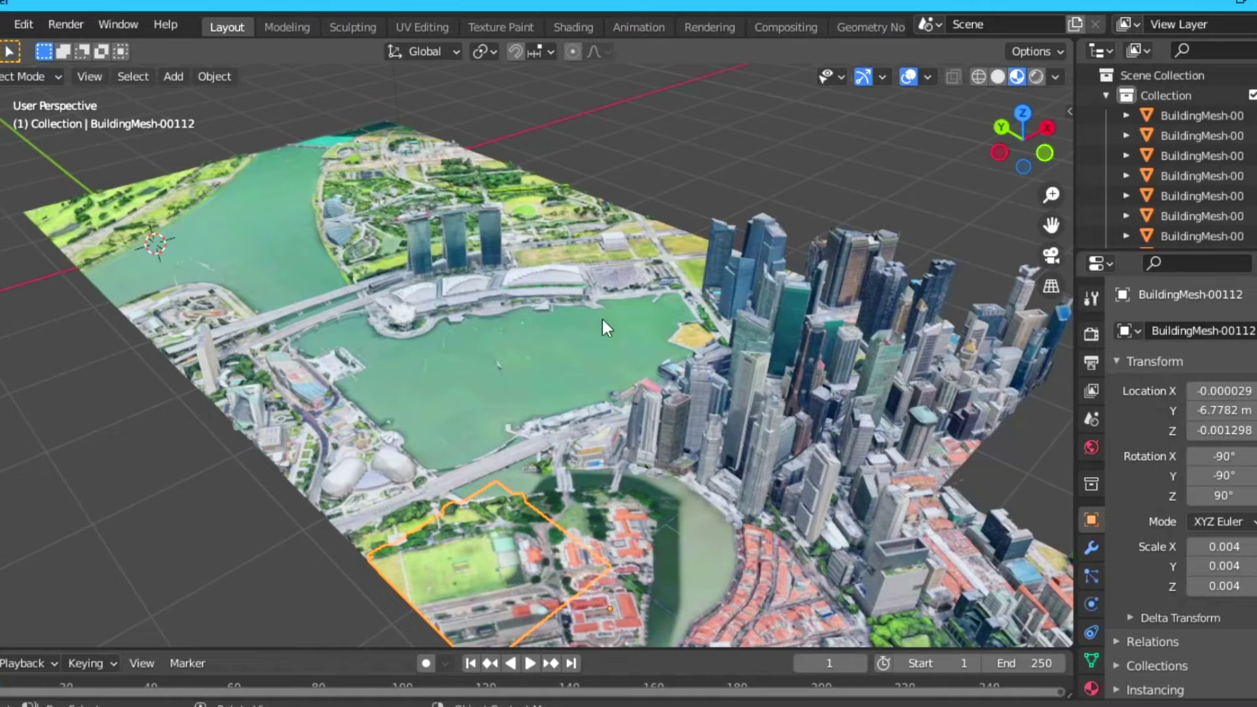
# Export the scene to the Desktop as a glTF 2.0 binary file named MARIBAY.glb.
pyautogui.click(1, 25)
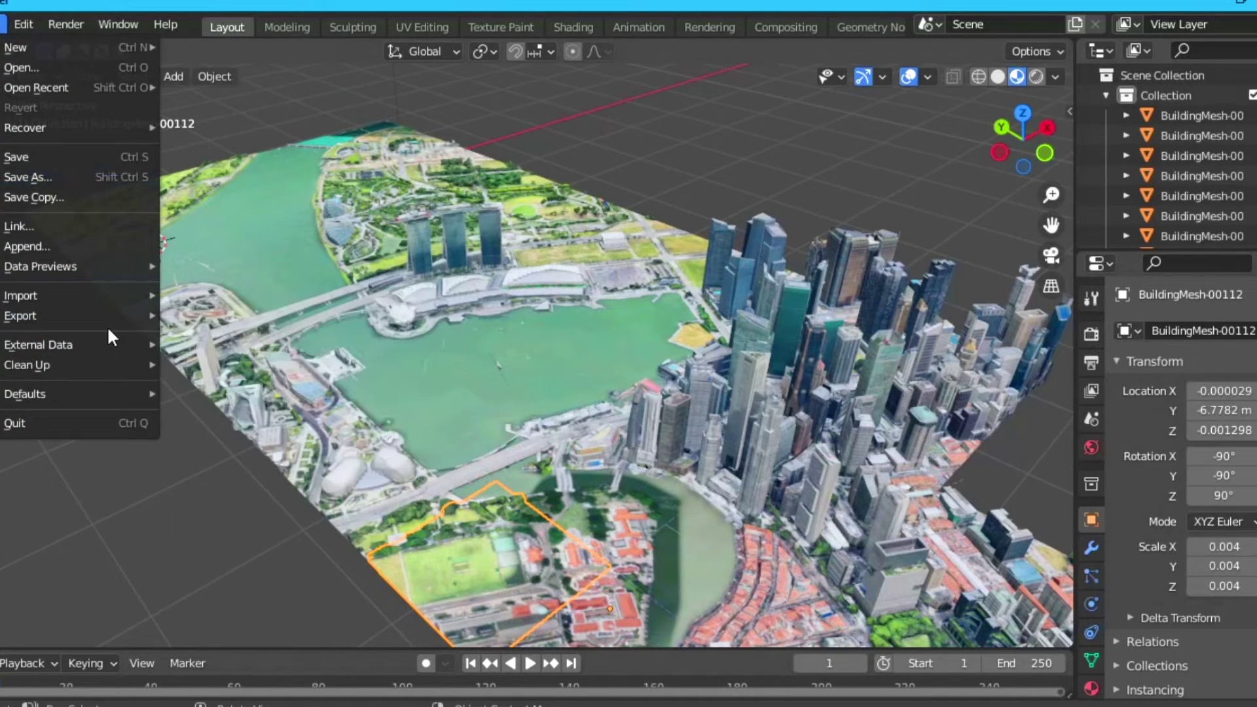
pyautogui.moveTo(92, 317)
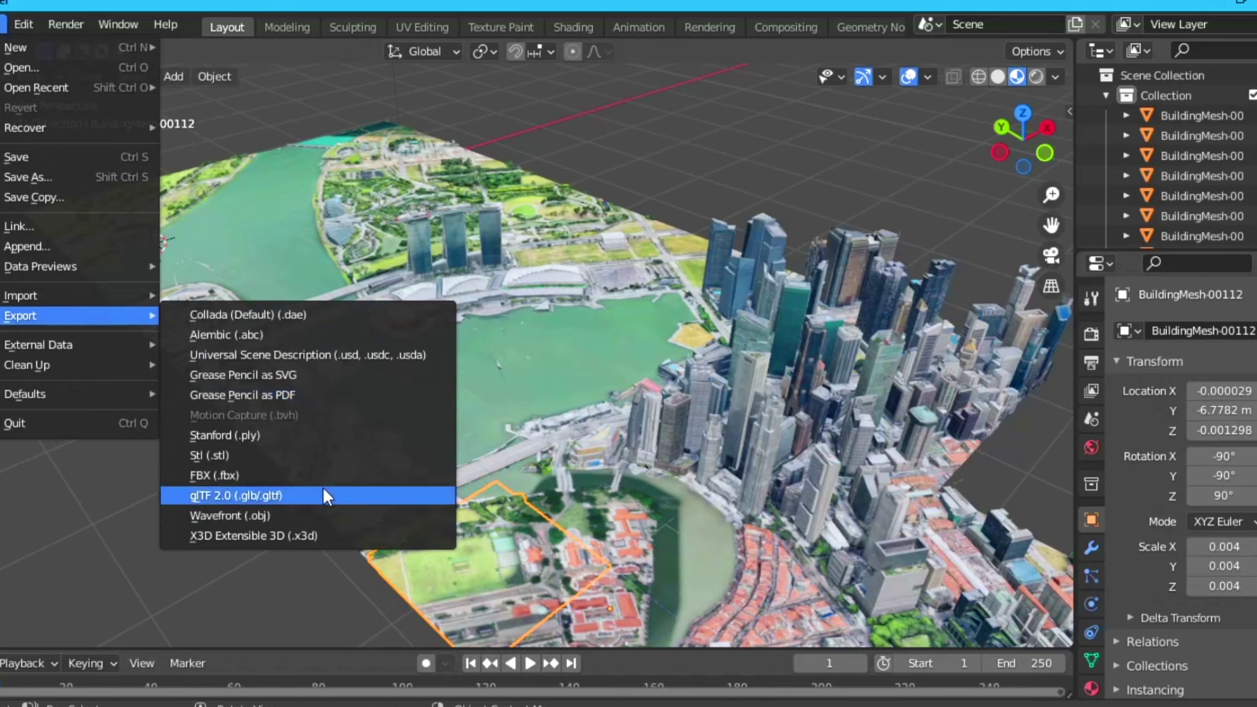
pyautogui.click(352, 493)
pyautogui.click(200, 271)
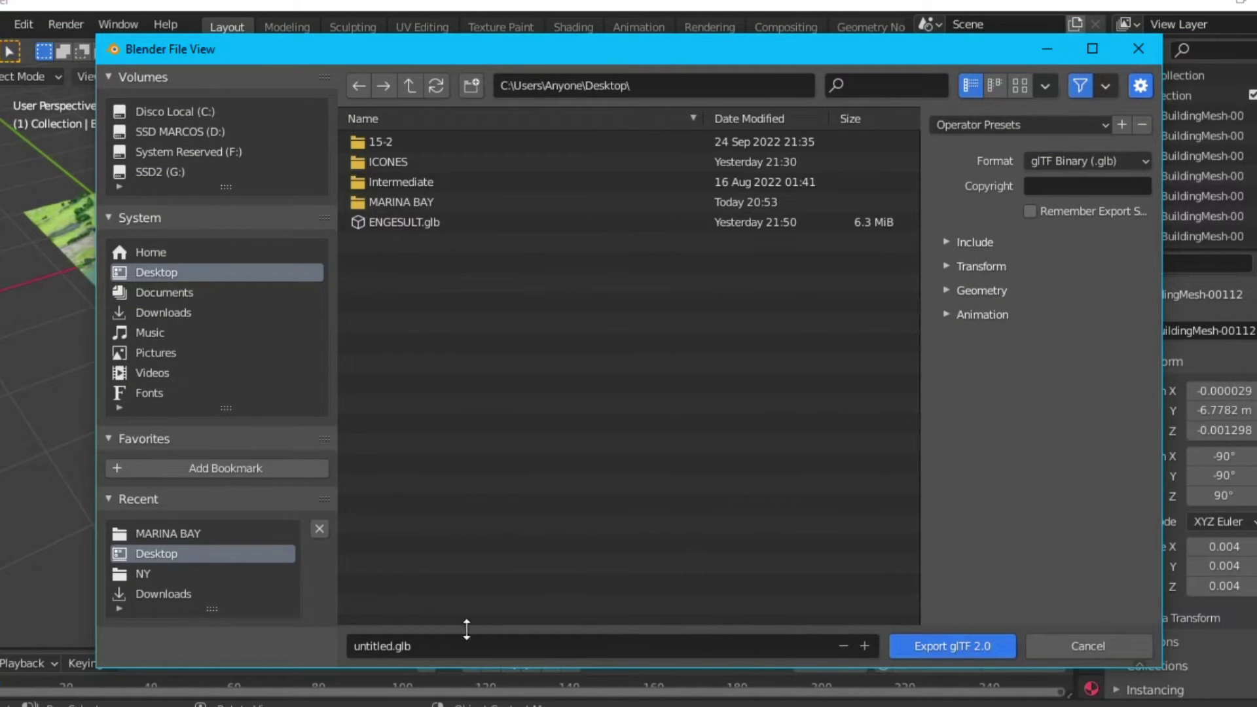
pyautogui.click(436, 643)
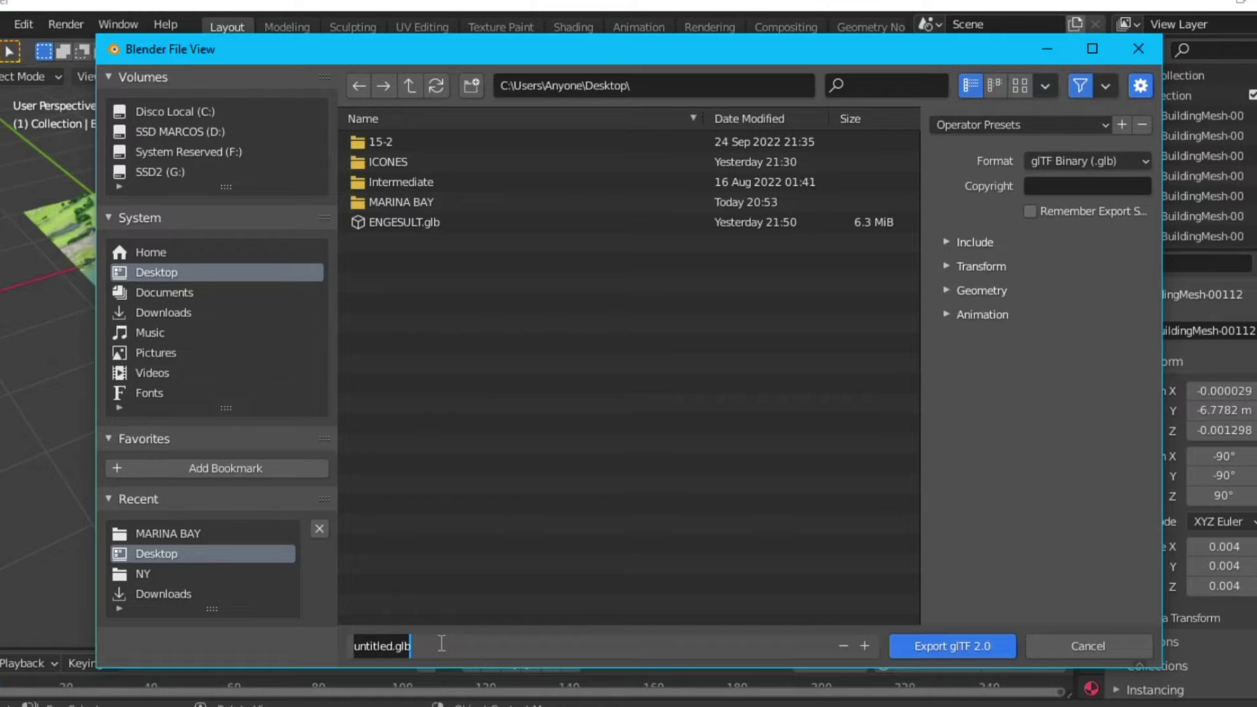
pyautogui.write('m')
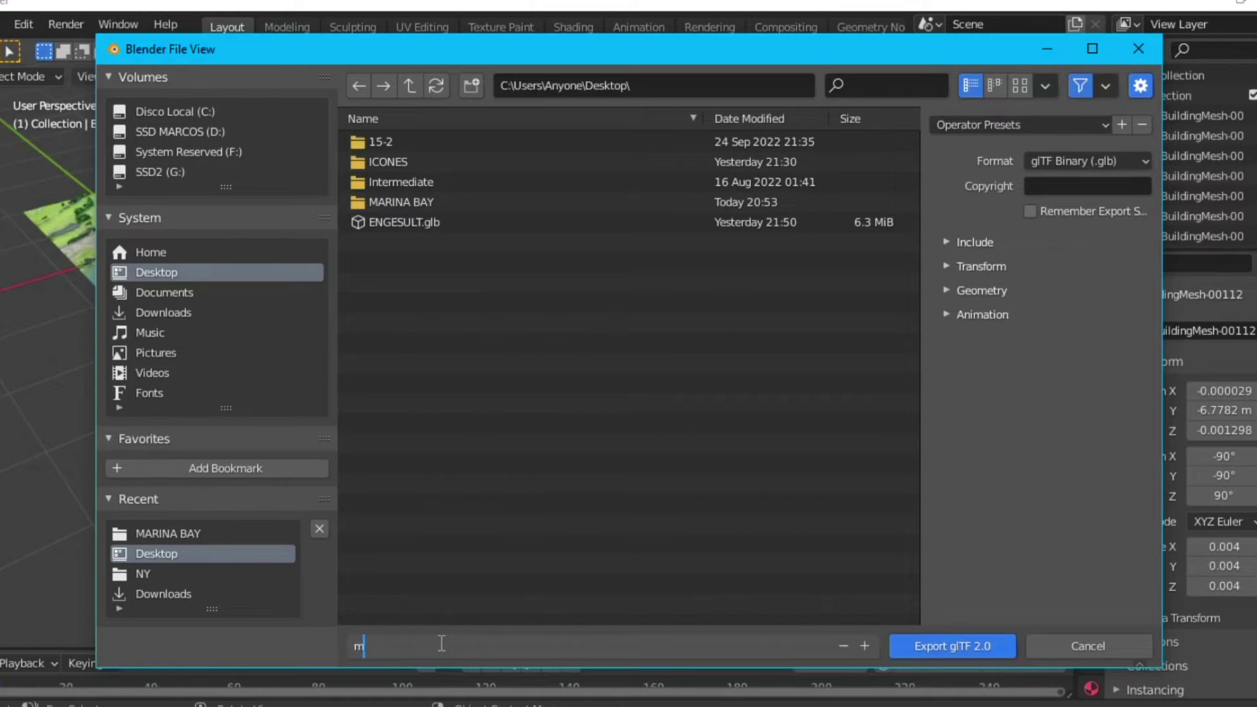
pyautogui.write('MARIANA')
pyautogui.press('BackSpace')
pyautogui.press('BackSpace')
pyautogui.write('BAY.glb')
pyautogui.click(954, 647)
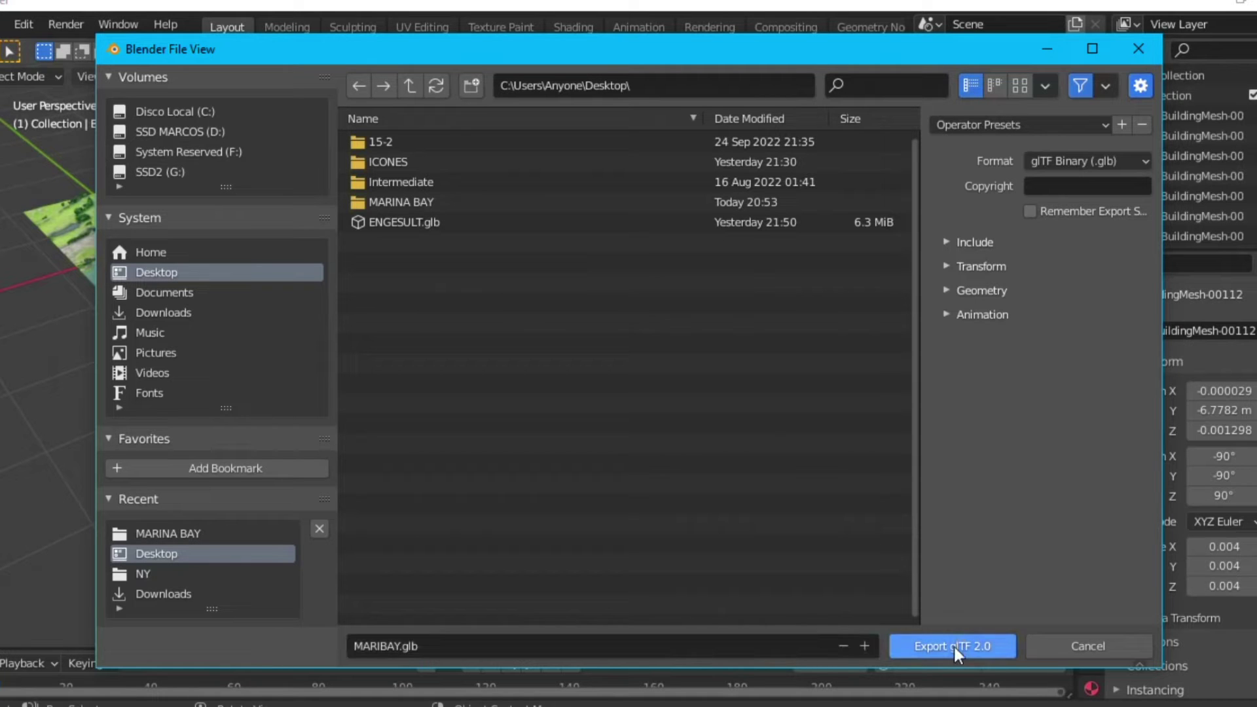
pyautogui.click(952, 647)
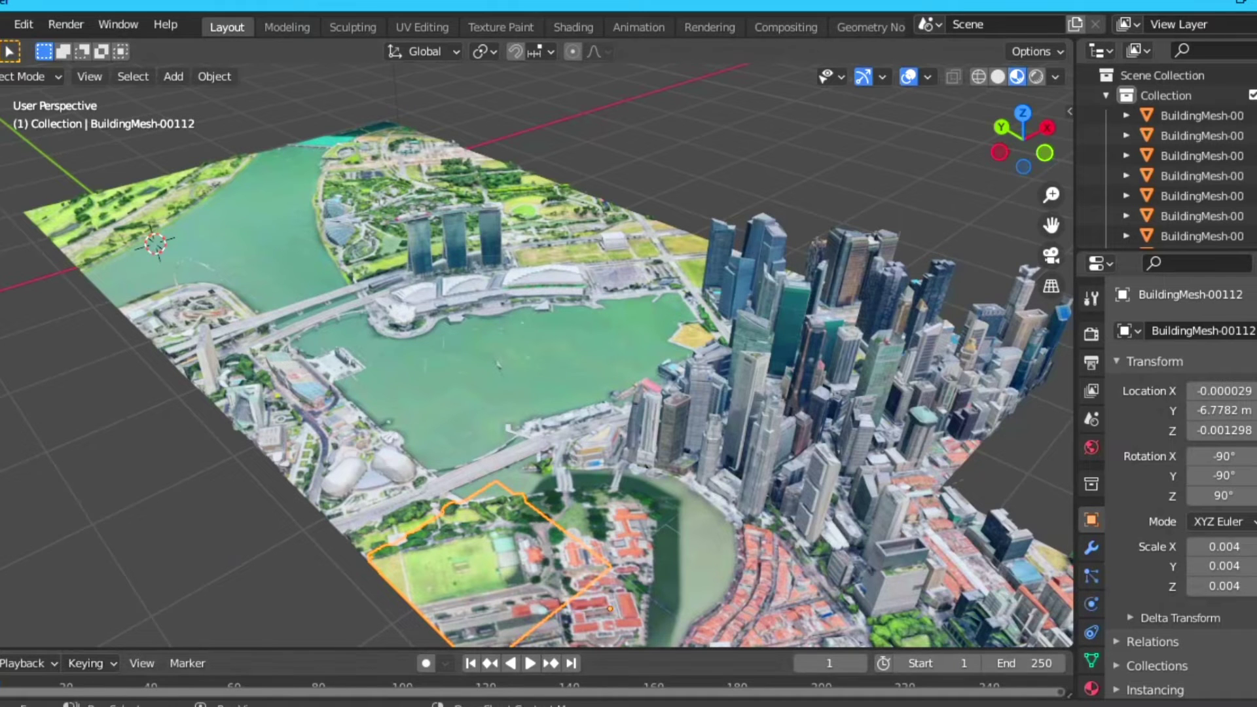
# Open the Desktop folder in File Explorer, open MARIBAY in 3D Viewer and look over the model.
pyautogui.press('super+e')
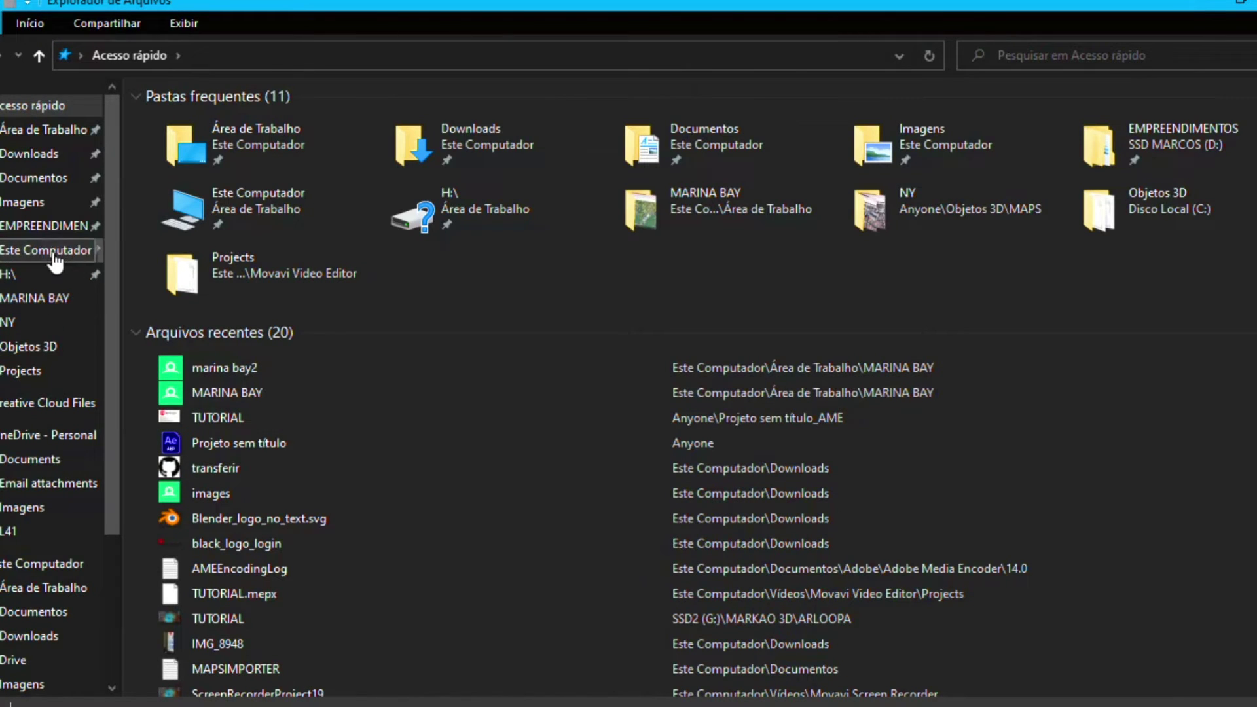
pyautogui.click(46, 129)
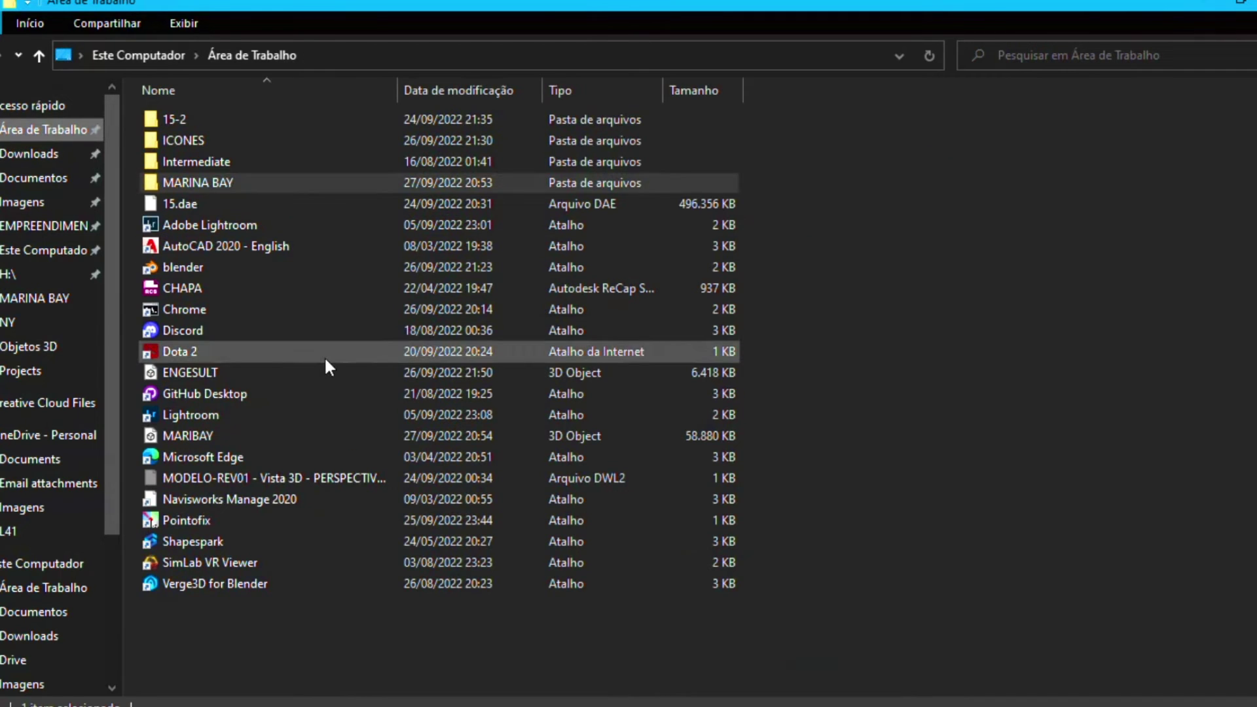
pyautogui.click(234, 436)
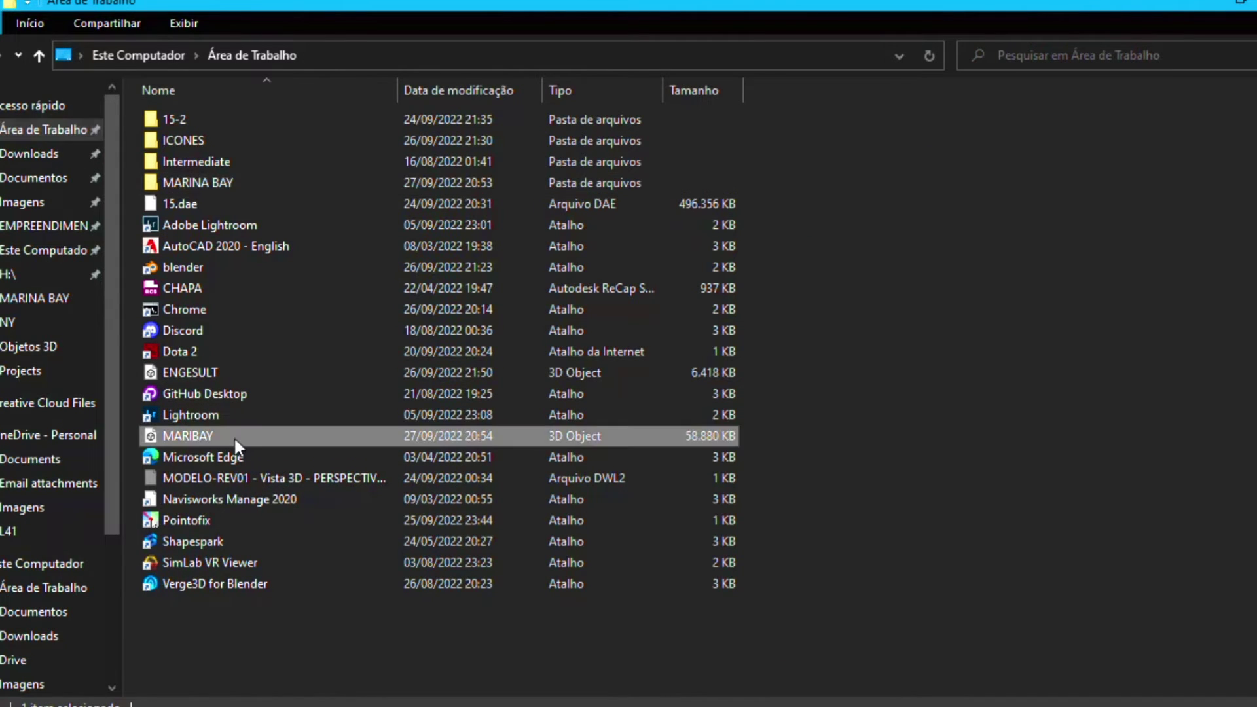
pyautogui.doubleClick(234, 436)
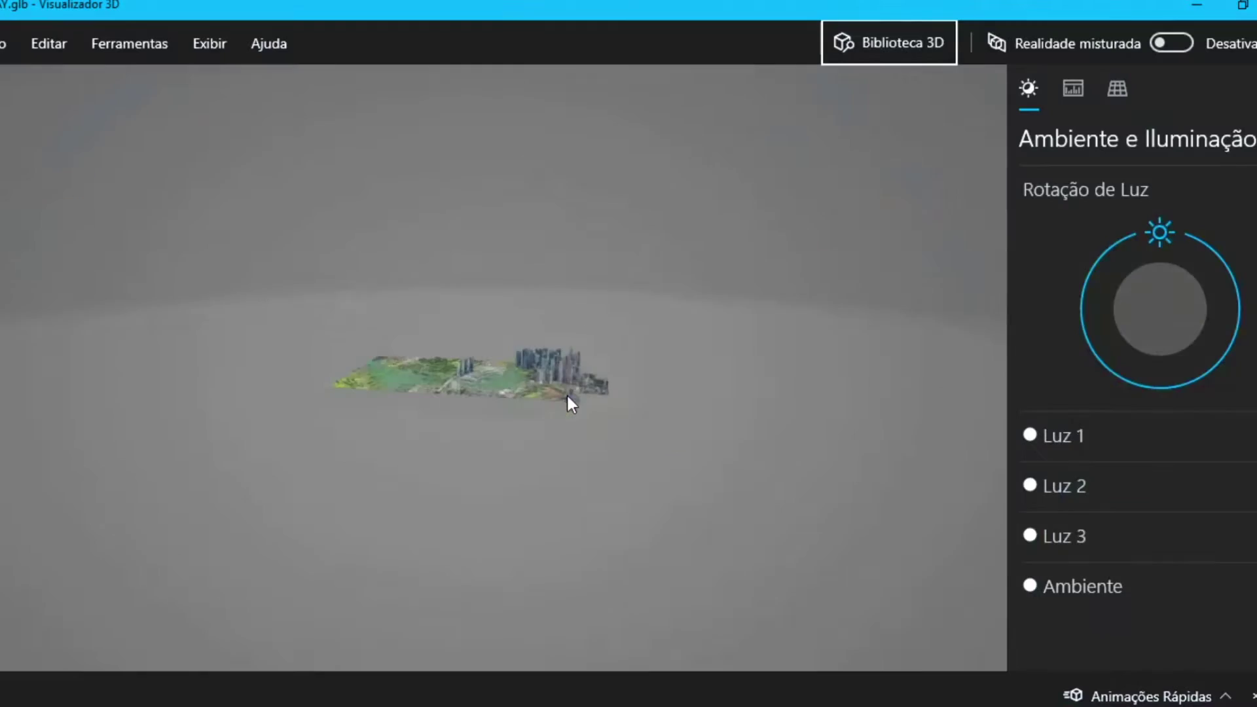
pyautogui.moveTo(473, 438); pyautogui.dragTo(559, 491)
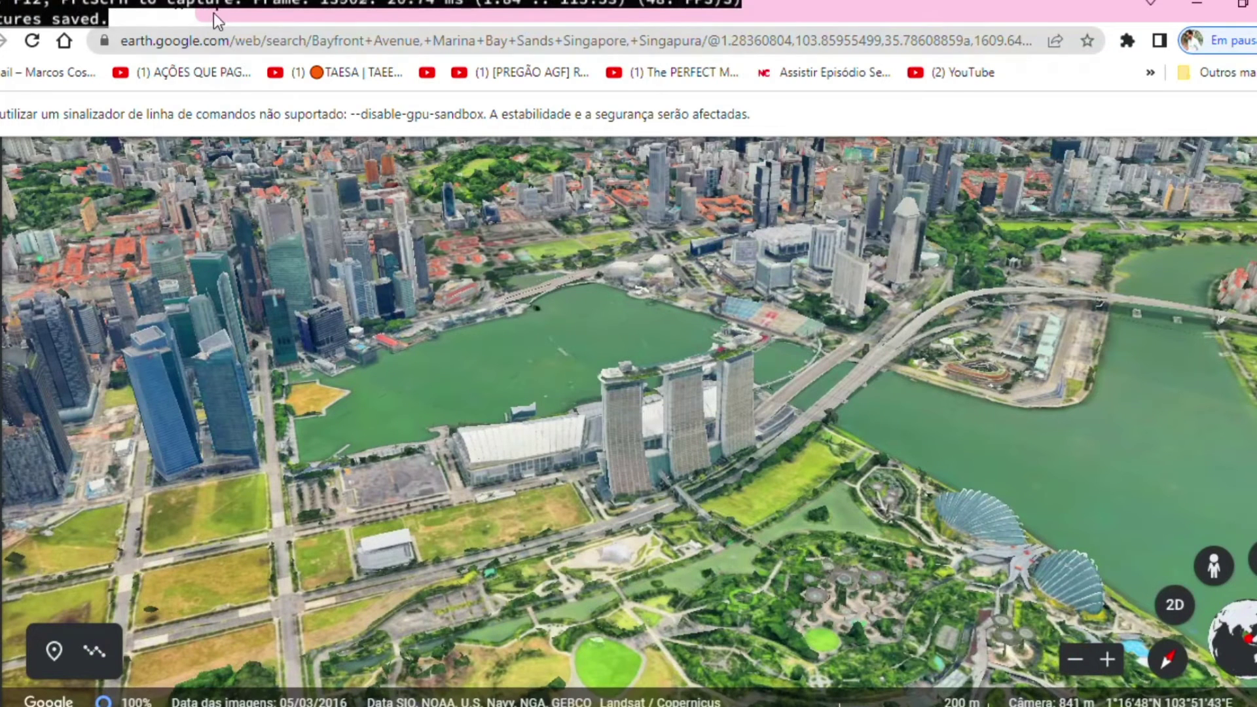
# Switch to Chrome, search for "arloopa studio" in a new tab and open the Arloopa Studio site.
pyautogui.click(215, 10)
pyautogui.write('arloopa studi')
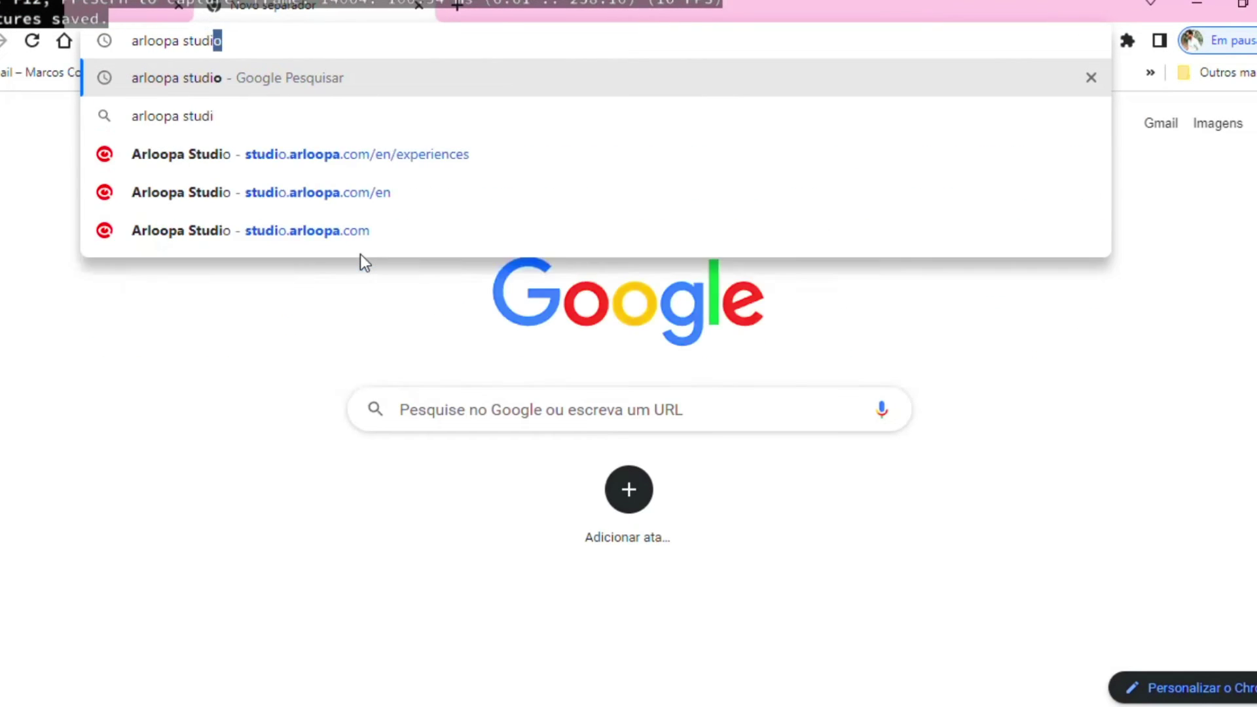
pyautogui.press('Return')
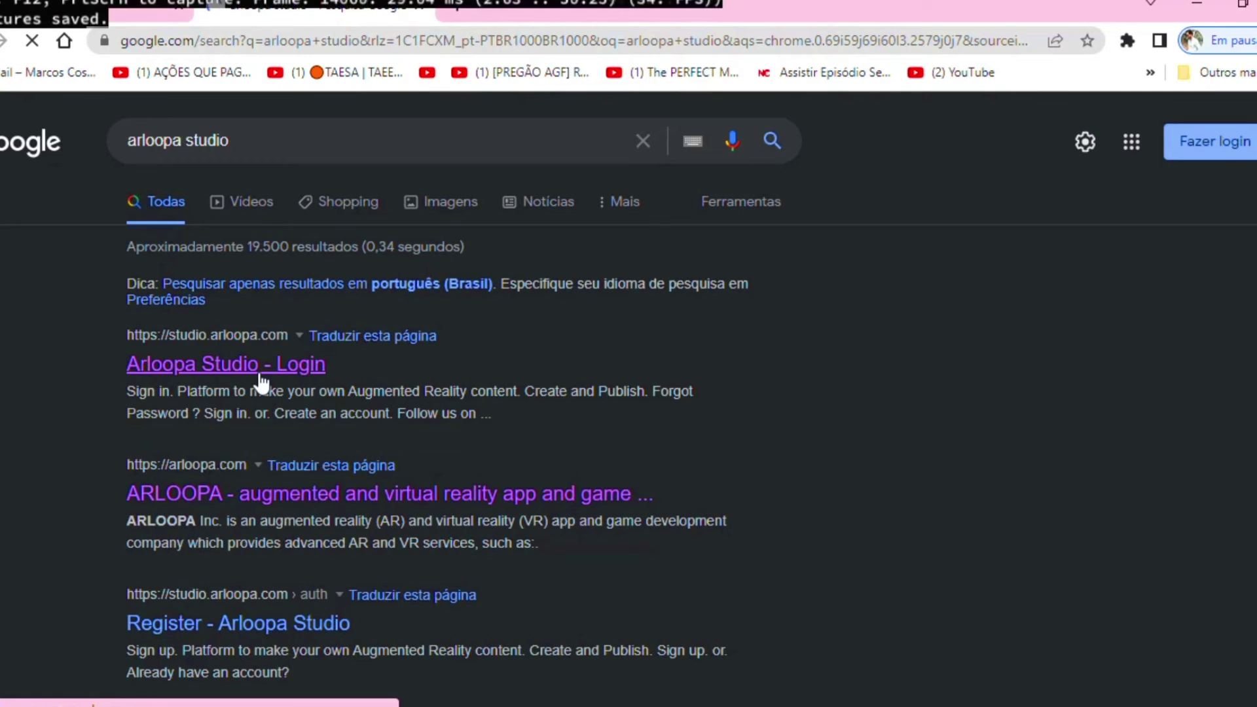
pyautogui.click(275, 367)
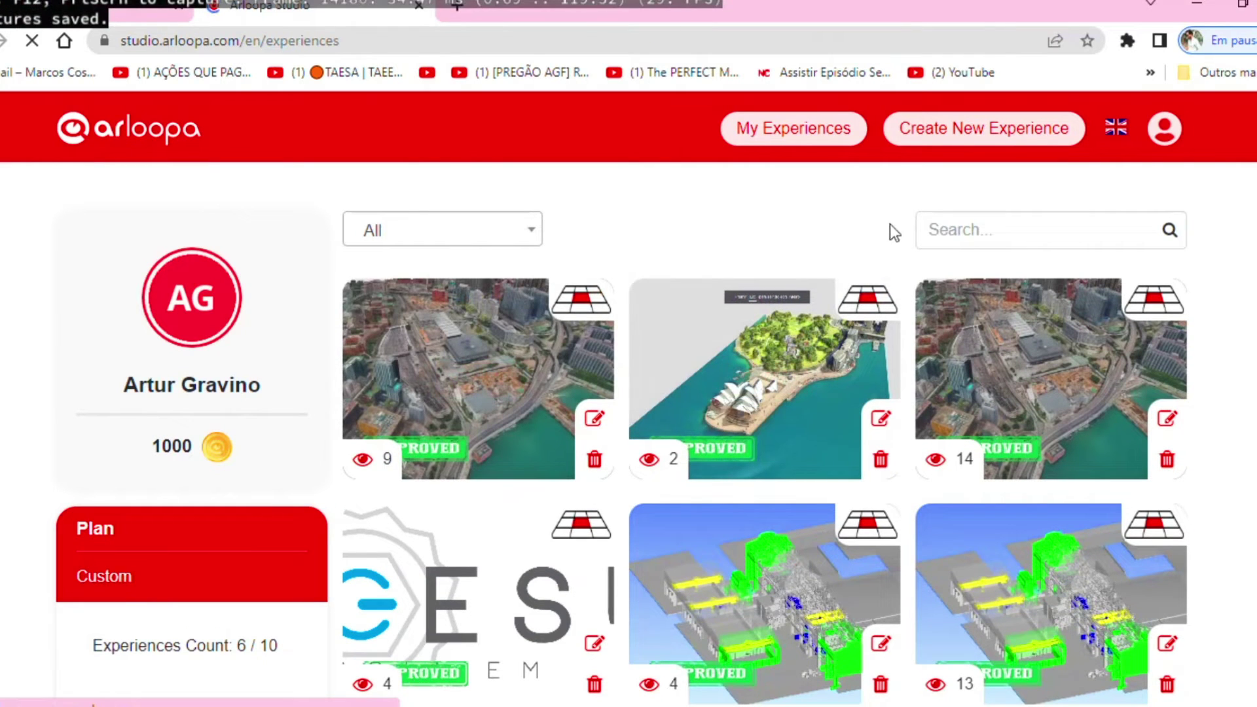
# Dismiss the account options and start creating a new experience in Arloopa Studio.
pyautogui.click(1165, 129)
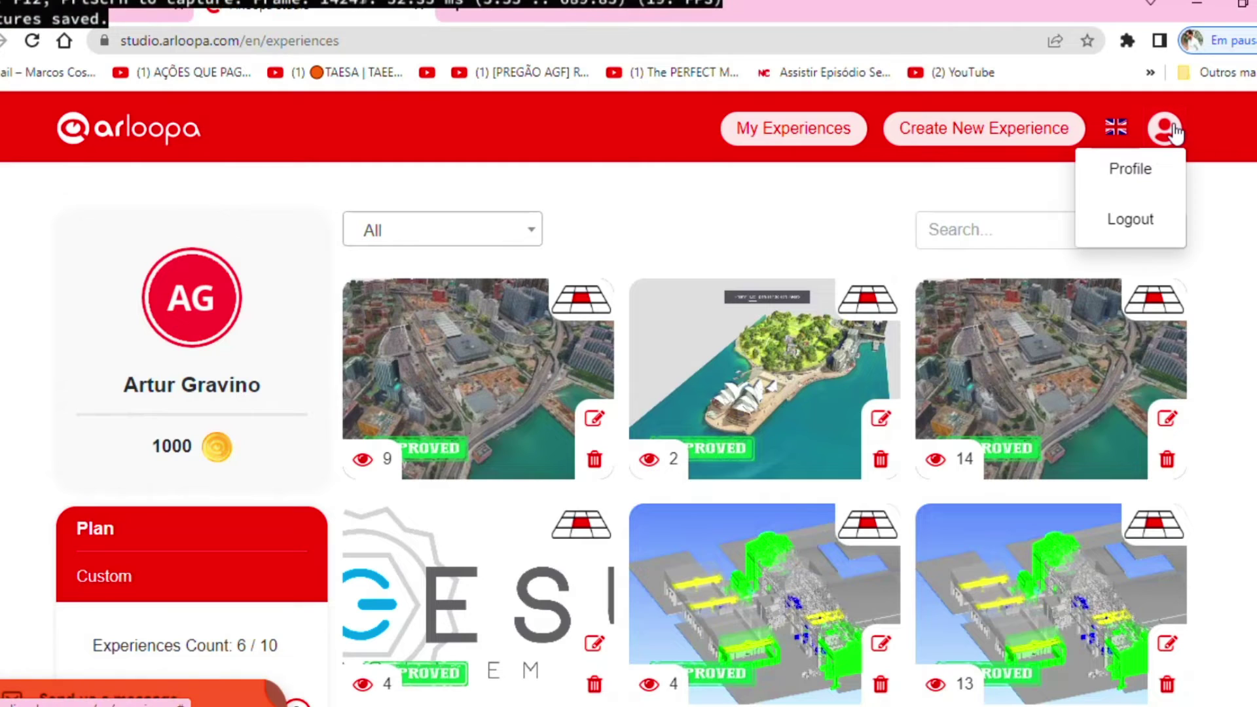
pyautogui.click(876, 177)
pyautogui.click(953, 131)
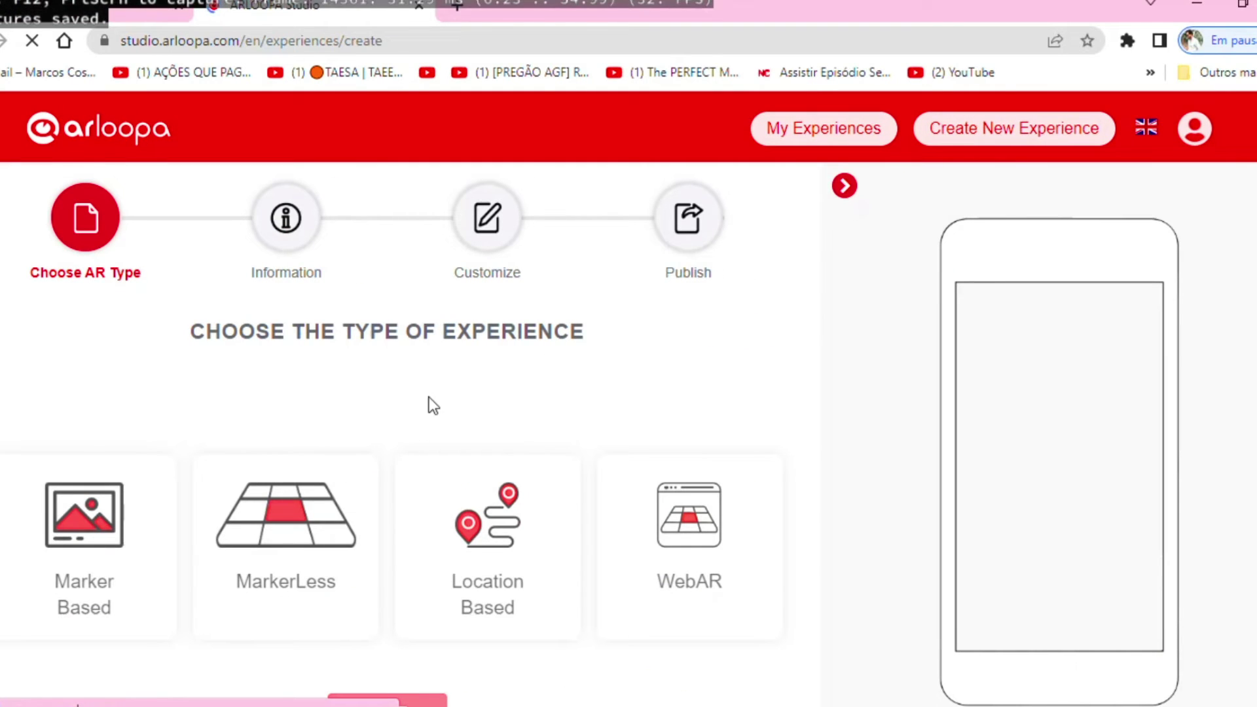
# Switch back to MARIBAY.glb in 3D Viewer, frame the bay and skyline, and launch Ferramenta de Captura for a screenshot.
pyautogui.hotkey('alt', 'Tab')
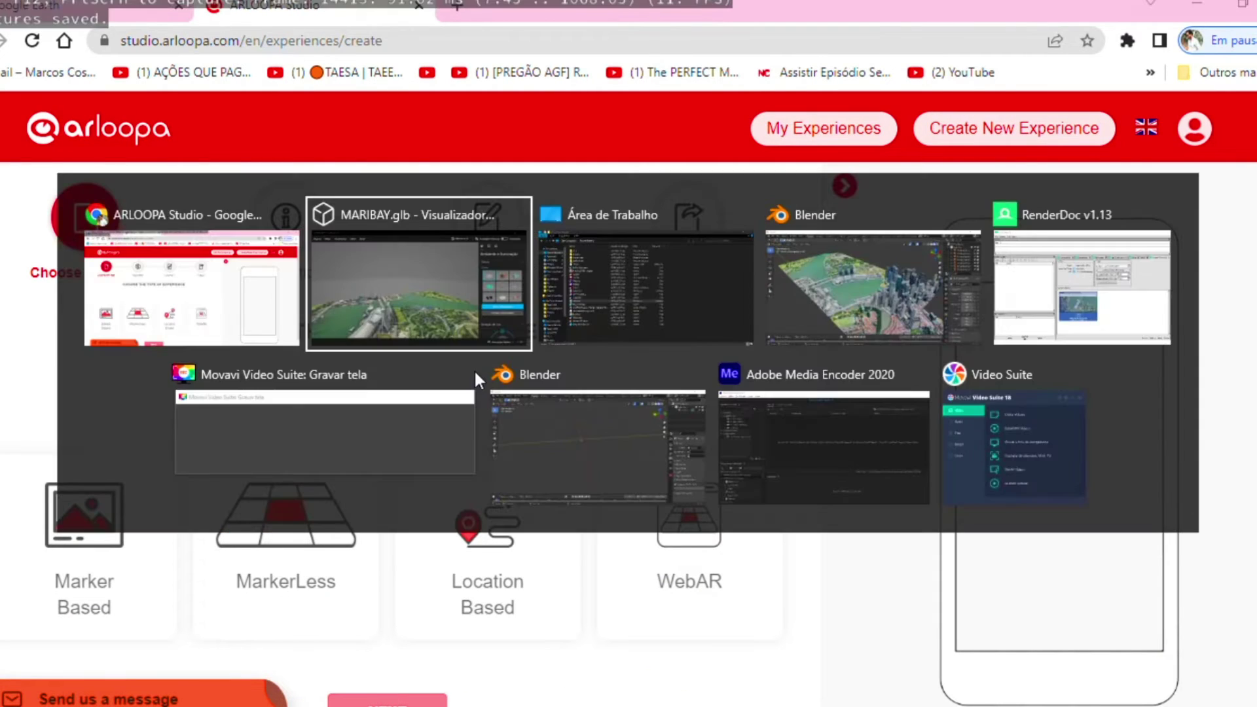
pyautogui.moveTo(643, 340); pyautogui.dragTo(668, 360)
pyautogui.scroll(3, 668, 360)
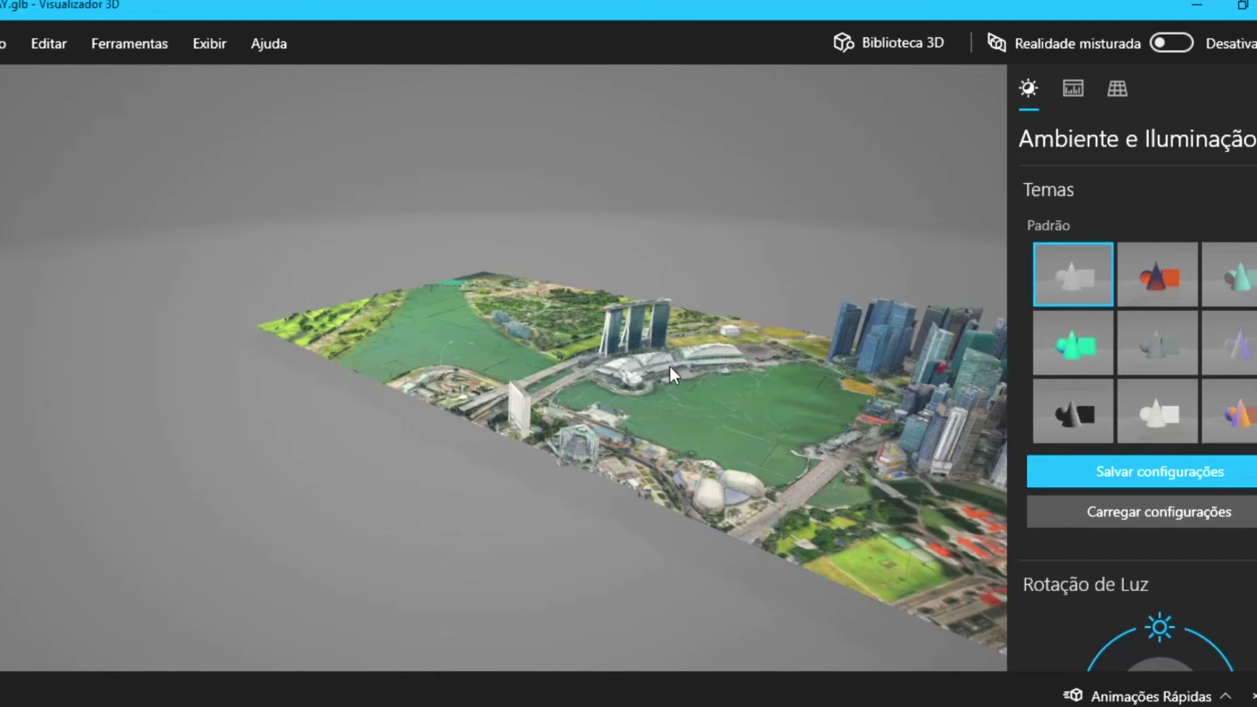
pyautogui.moveTo(675, 349); pyautogui.dragTo(571, 398)
pyautogui.press('super')
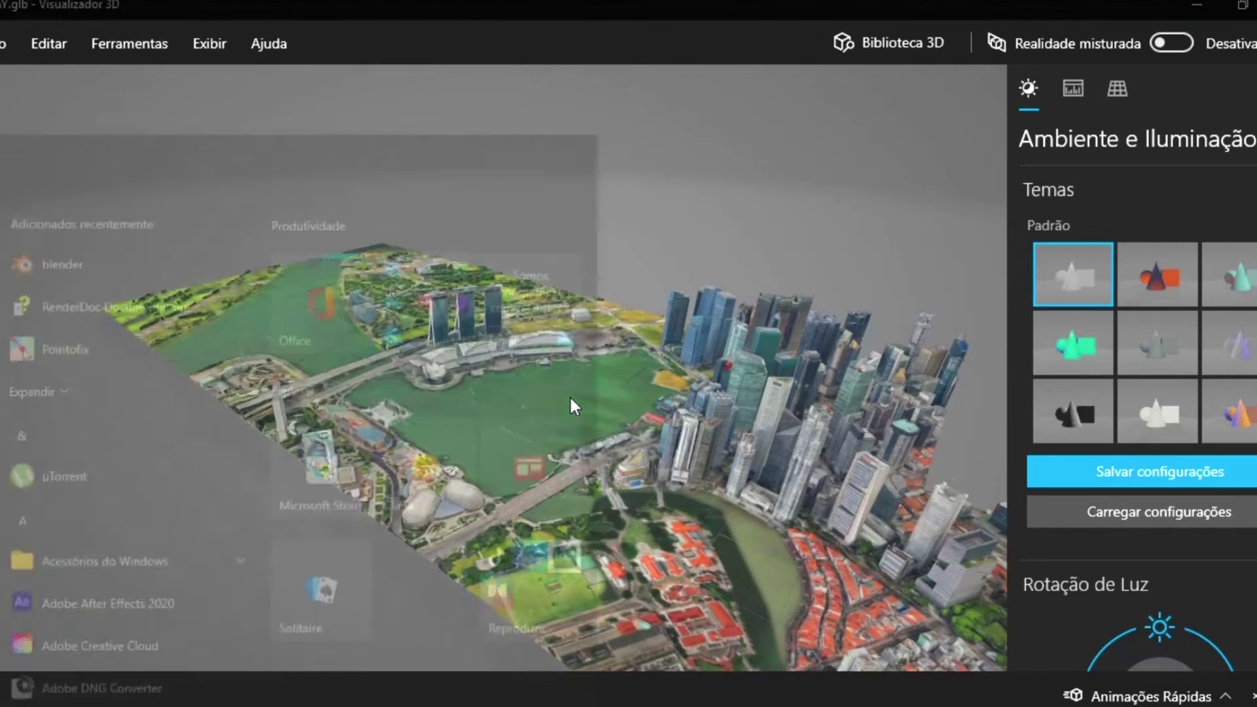
pyautogui.write('fer')
pyautogui.click(210, 224)
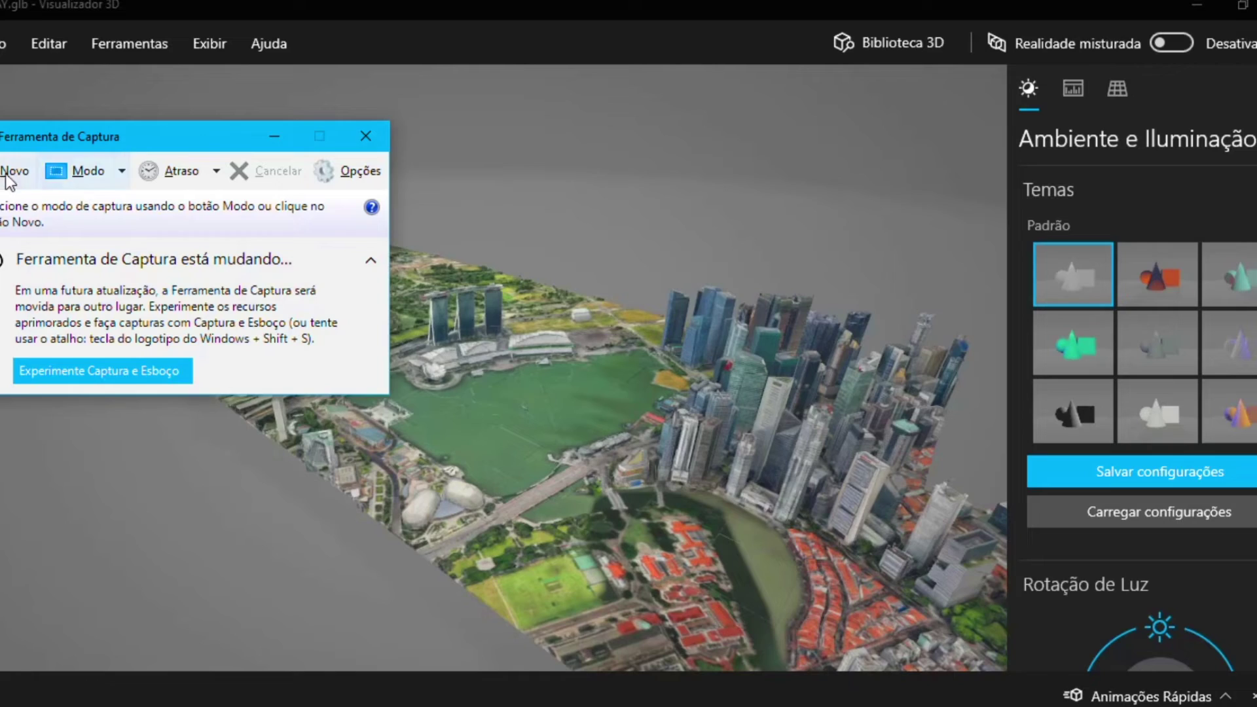